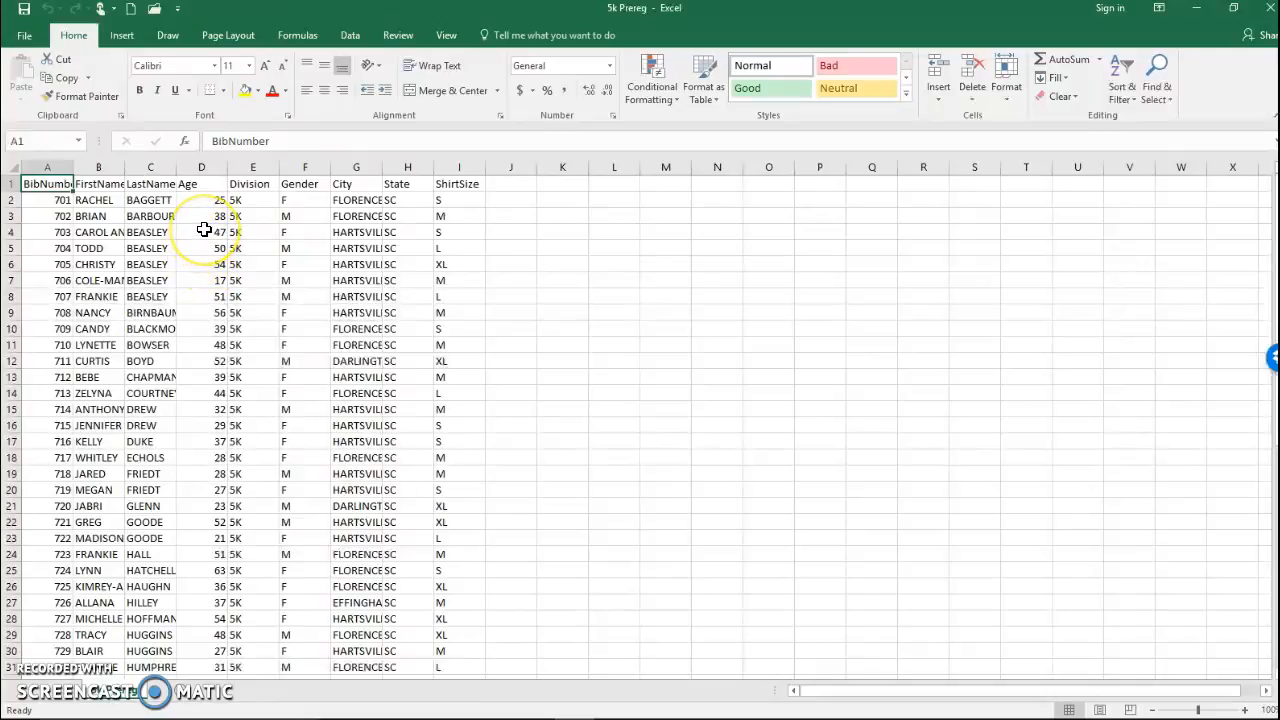
pyautogui.click(57, 201)
pyautogui.moveTo(57, 201); pyautogui.dragTo(38, 614)
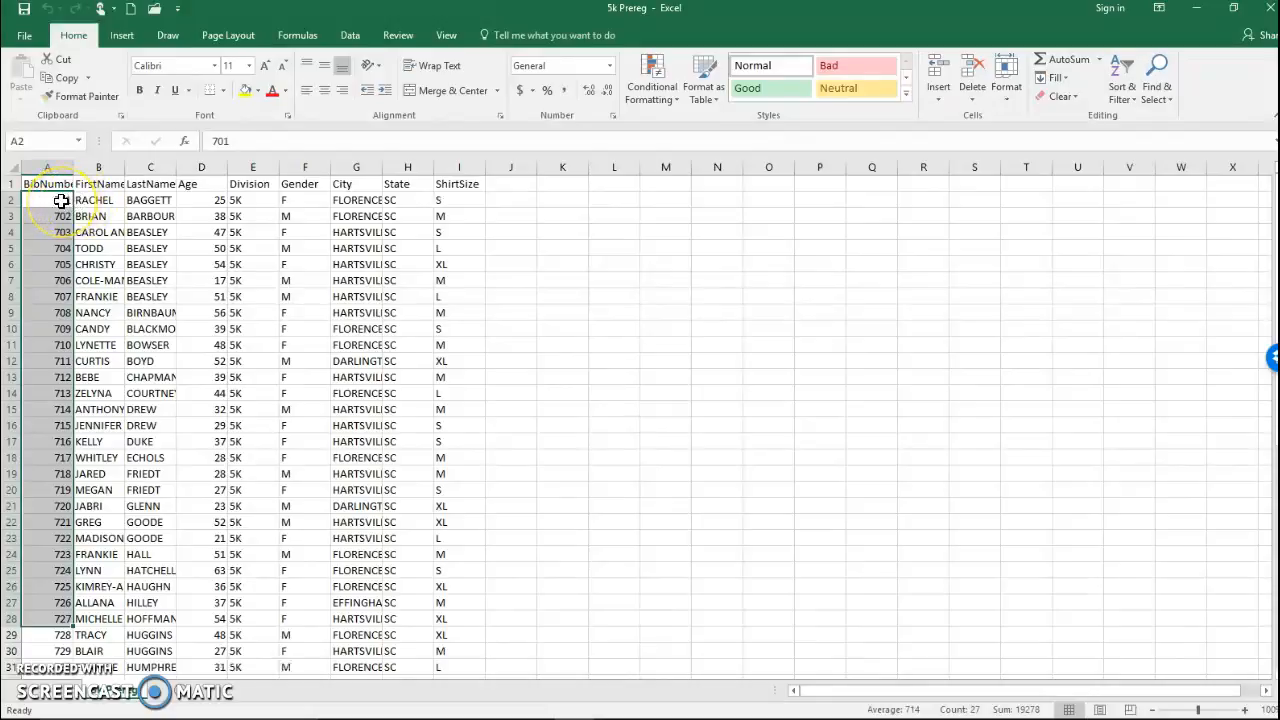
pyautogui.click(89, 216)
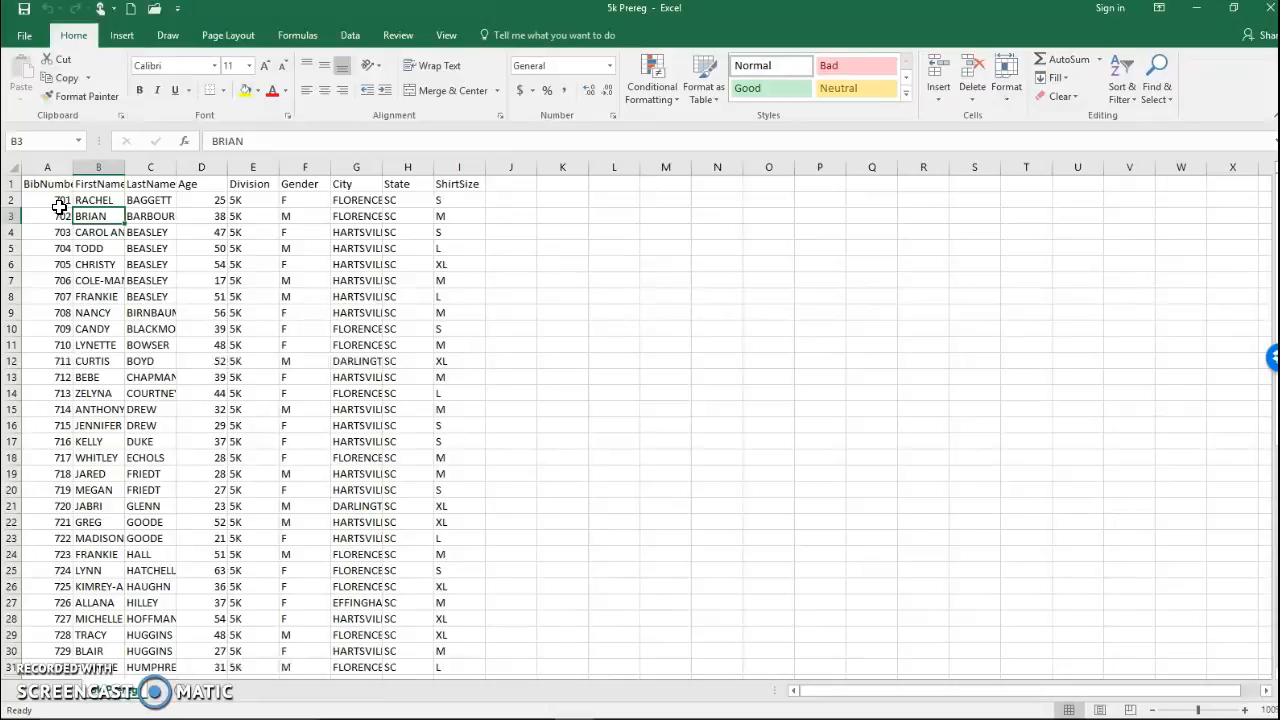
pyautogui.click(59, 203)
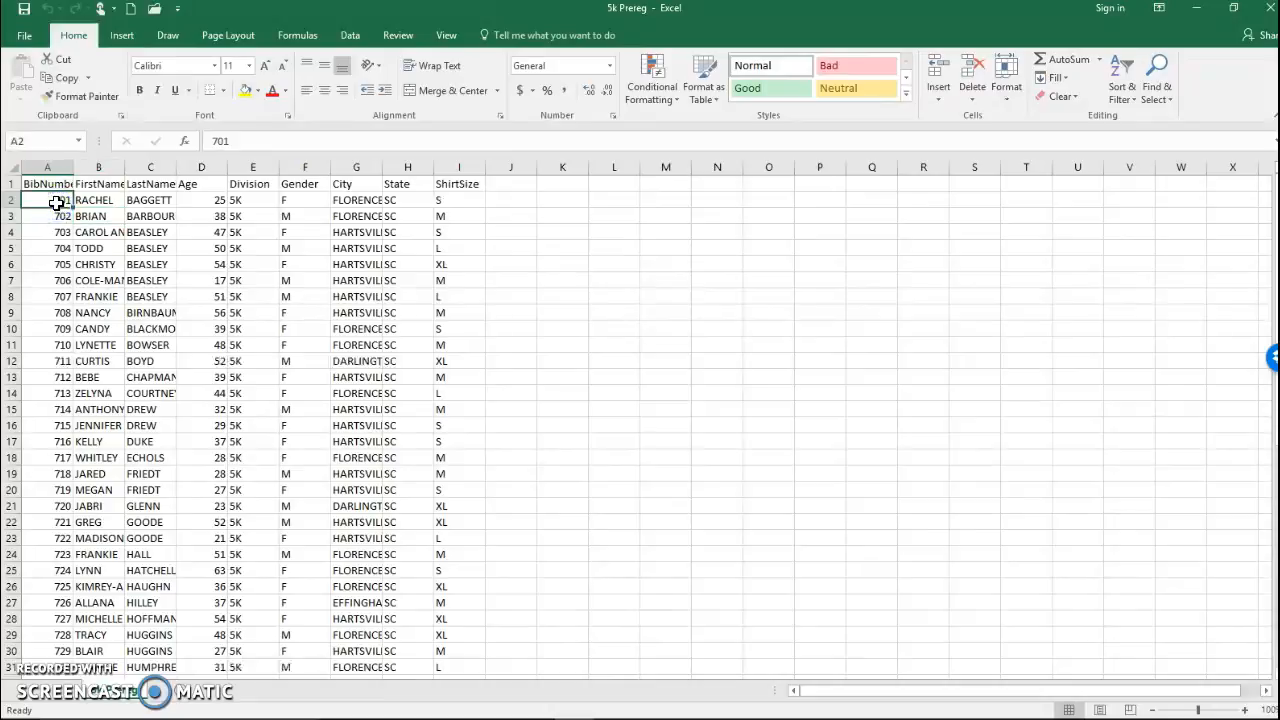
pyautogui.moveTo(56, 202); pyautogui.dragTo(69, 228)
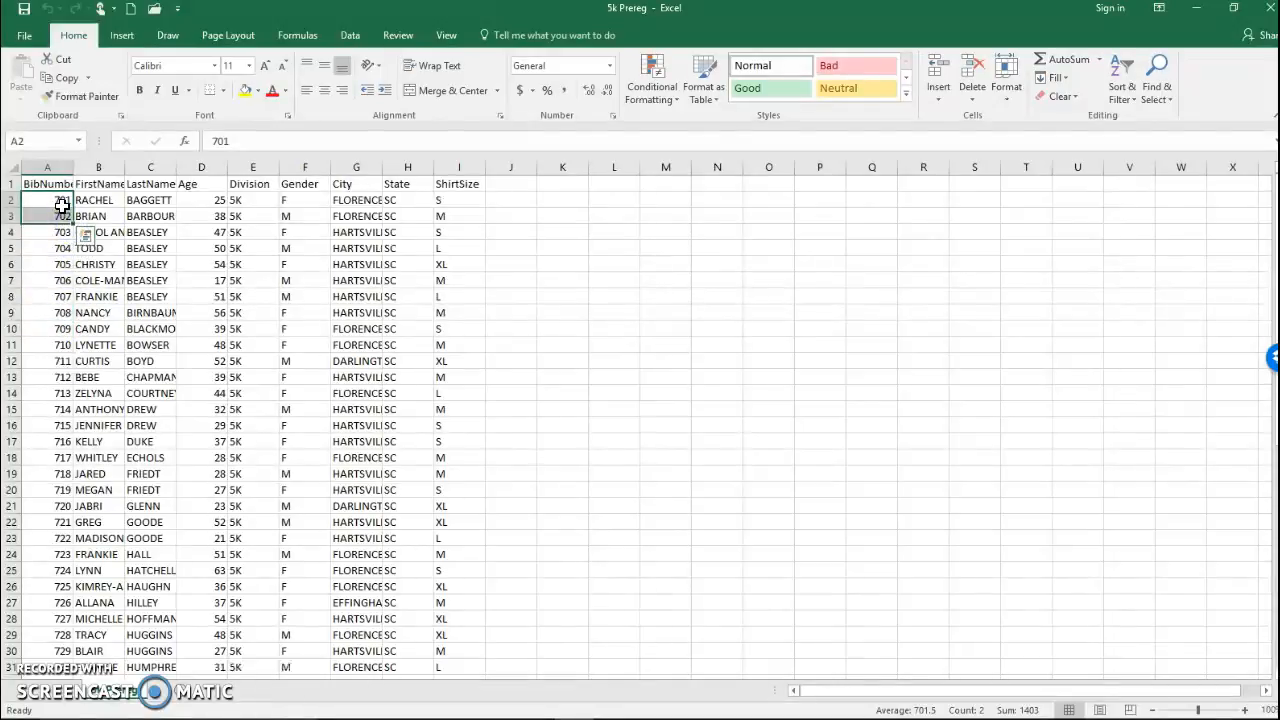
pyautogui.click(54, 238)
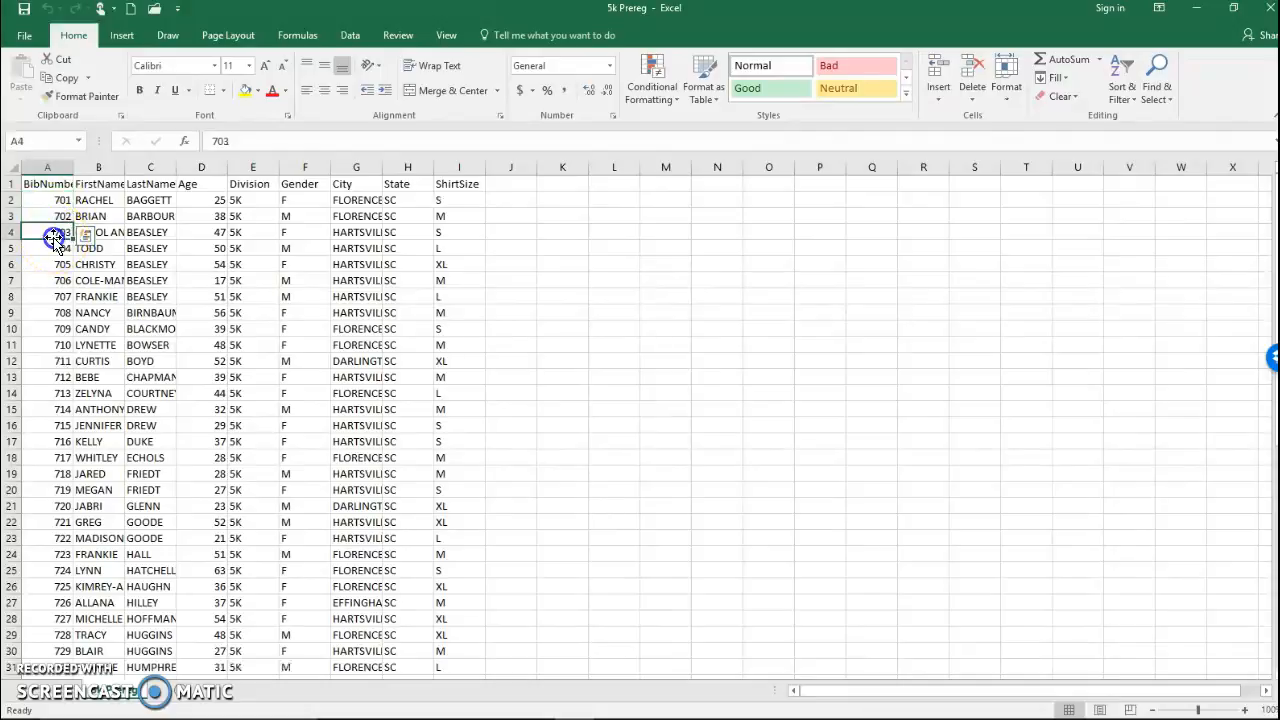
pyautogui.click(61, 249)
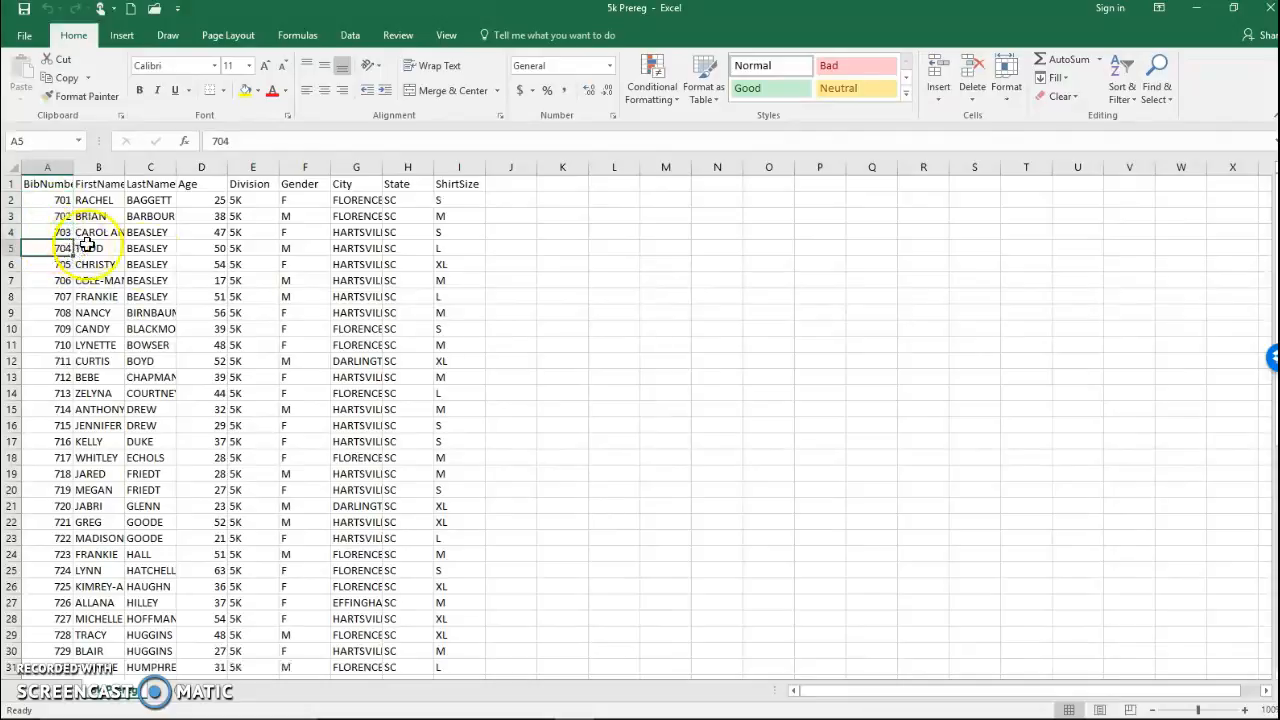
pyautogui.click(289, 297)
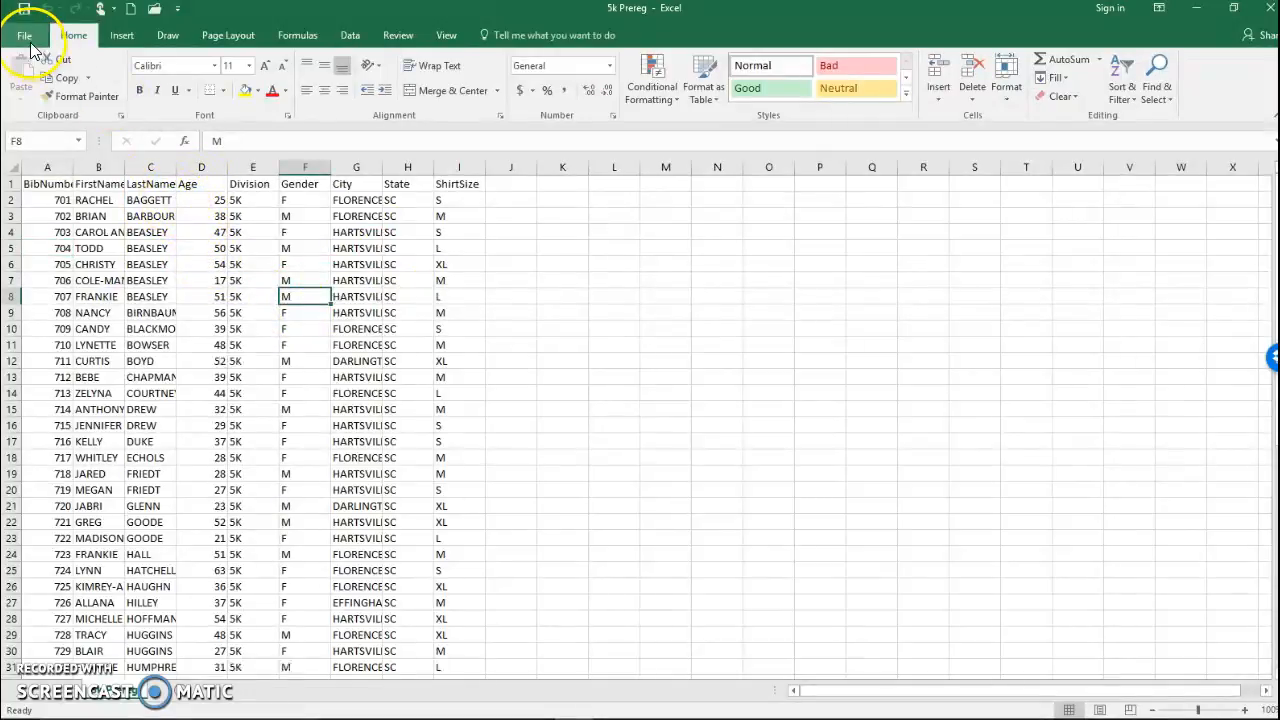
# Browse for a file to open in the Prerace Documents folder of Shamrock17, under RACES in Dropbox.
pyautogui.click(155, 12)
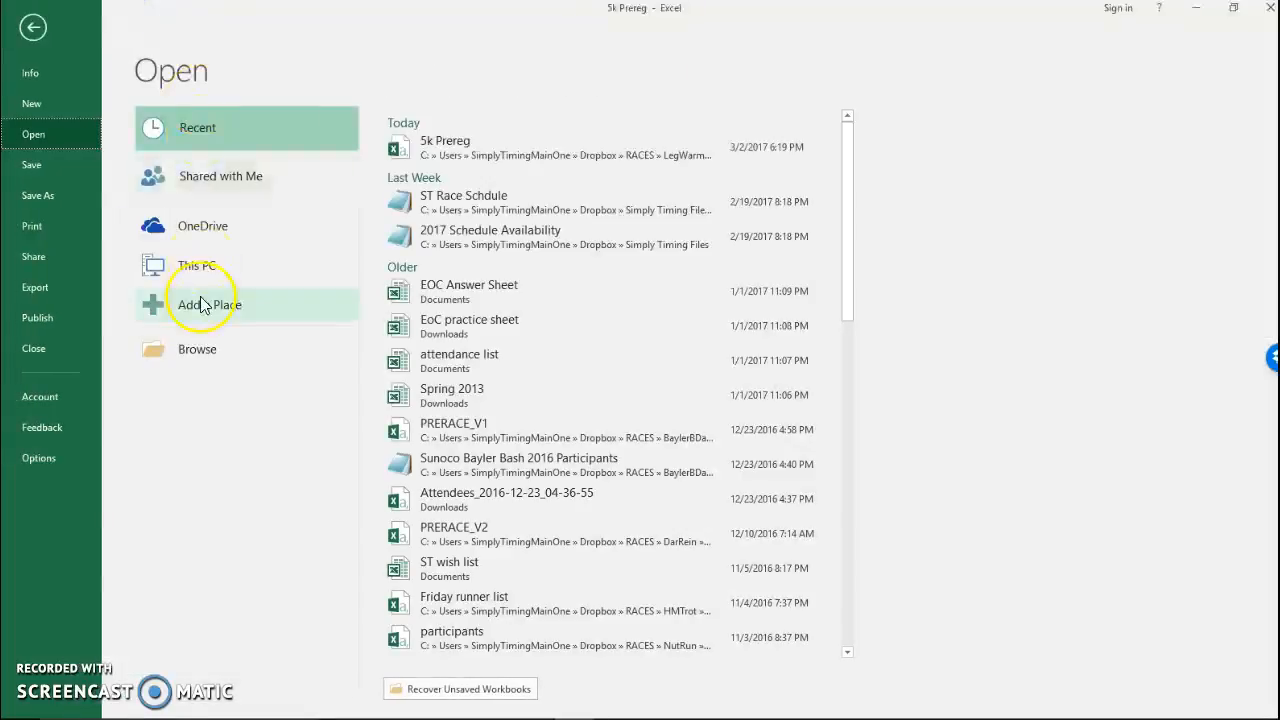
pyautogui.click(201, 349)
pyautogui.moveTo(128, 207); pyautogui.dragTo(139, 124)
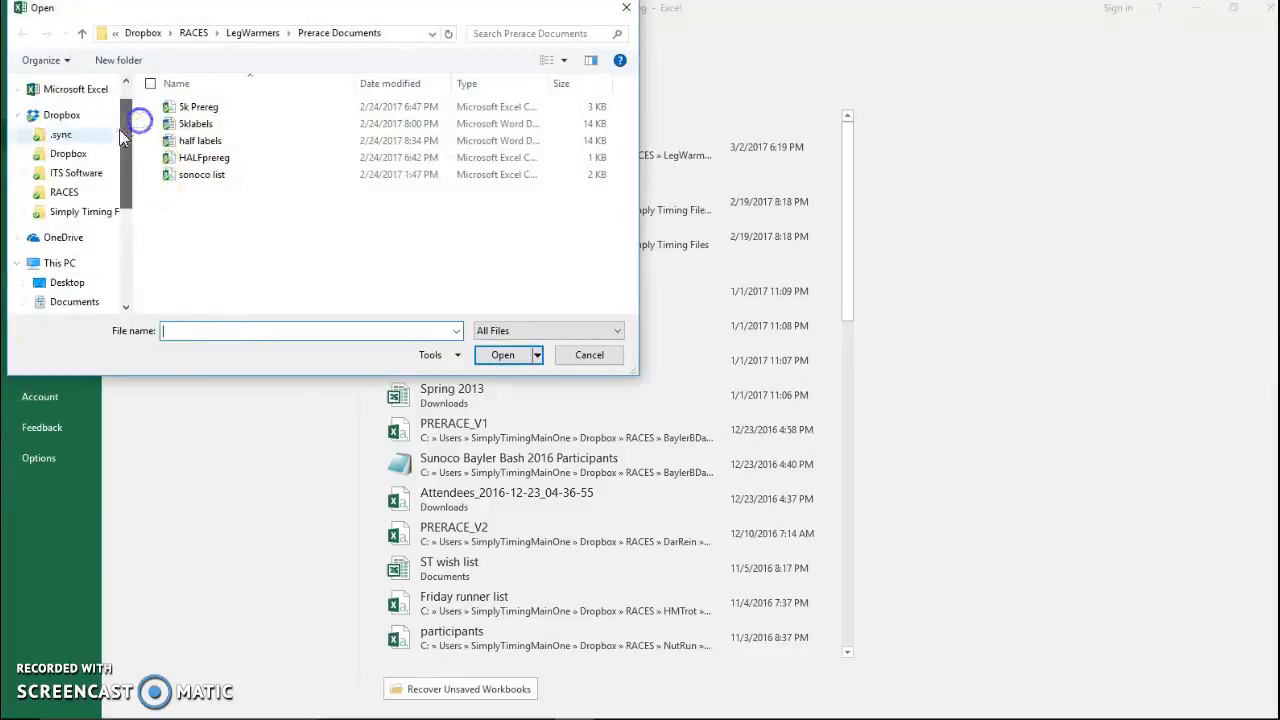
pyautogui.click(62, 192)
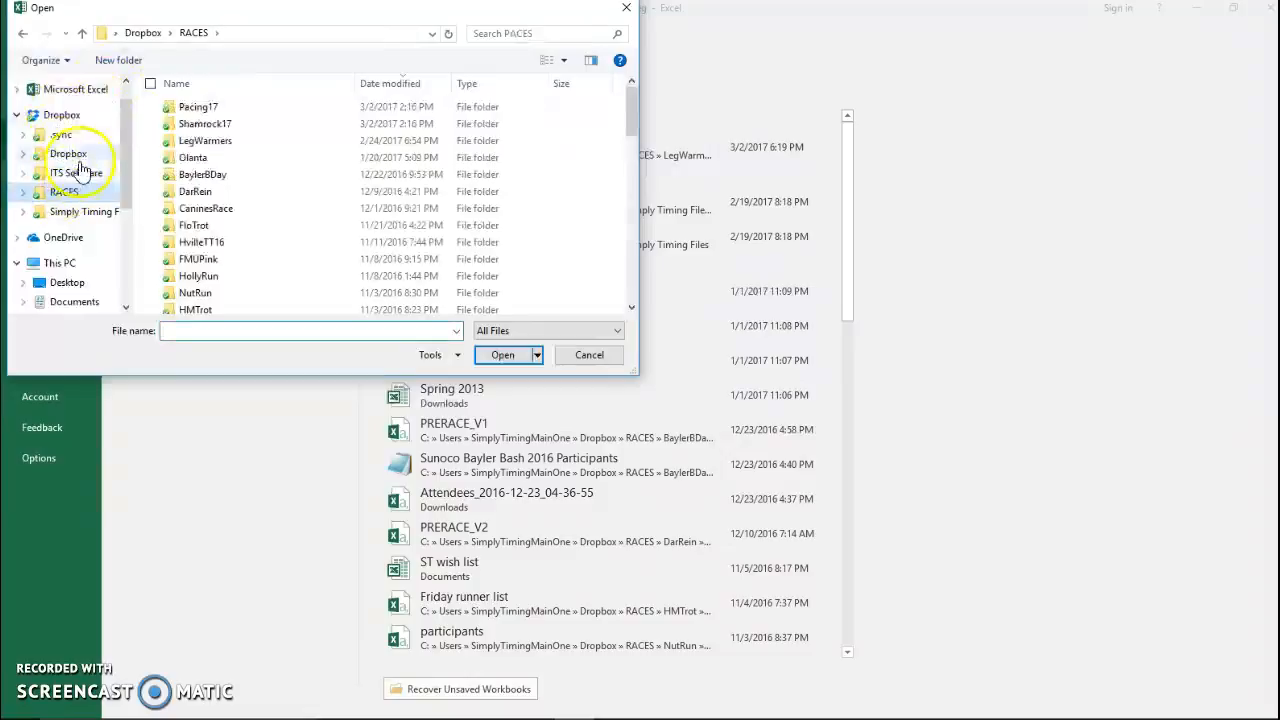
pyautogui.doubleClick(218, 123)
pyautogui.doubleClick(216, 158)
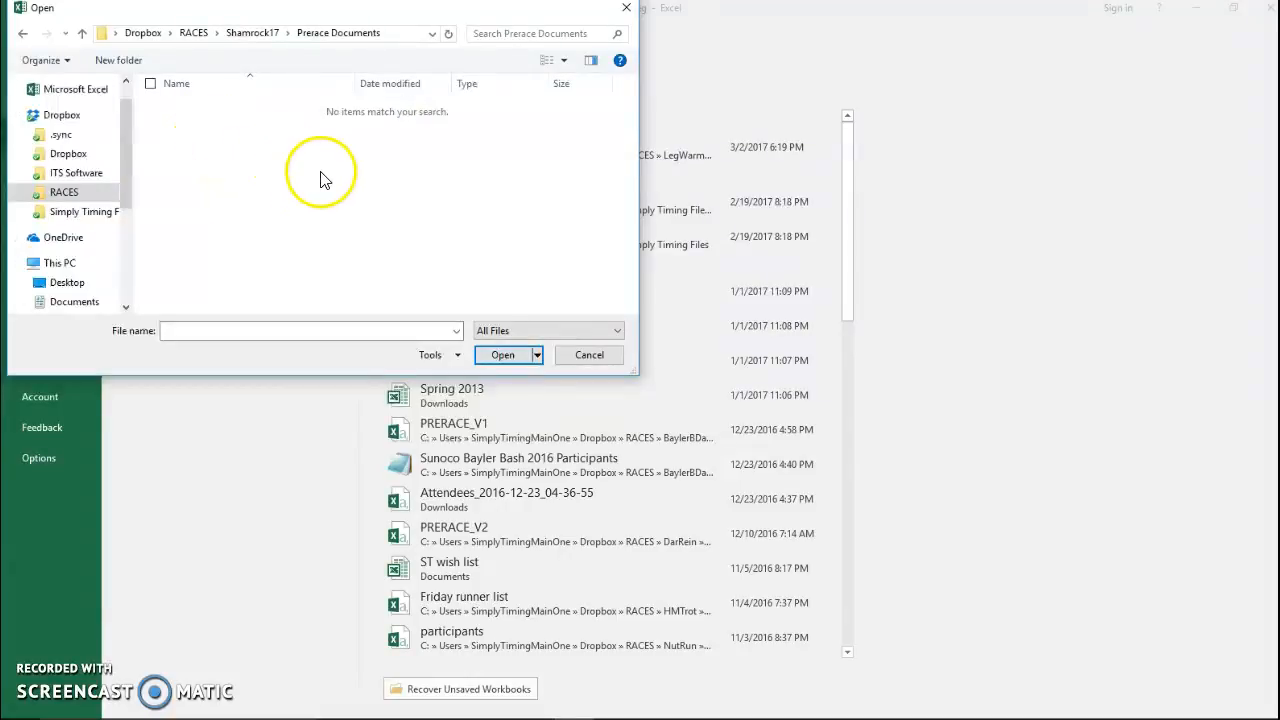
# Set the file type filter to All Excel Files, restore it to All Files, and return to the sheet without opening a file.
pyautogui.click(508, 334)
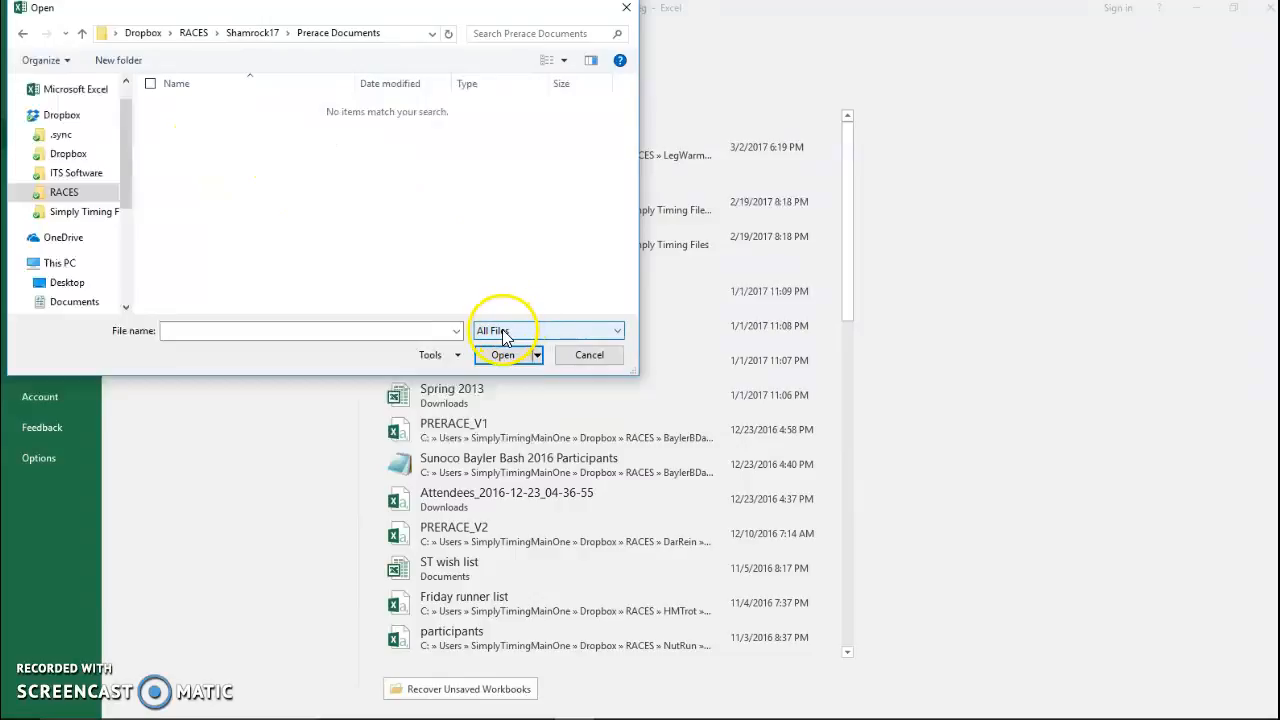
pyautogui.click(612, 336)
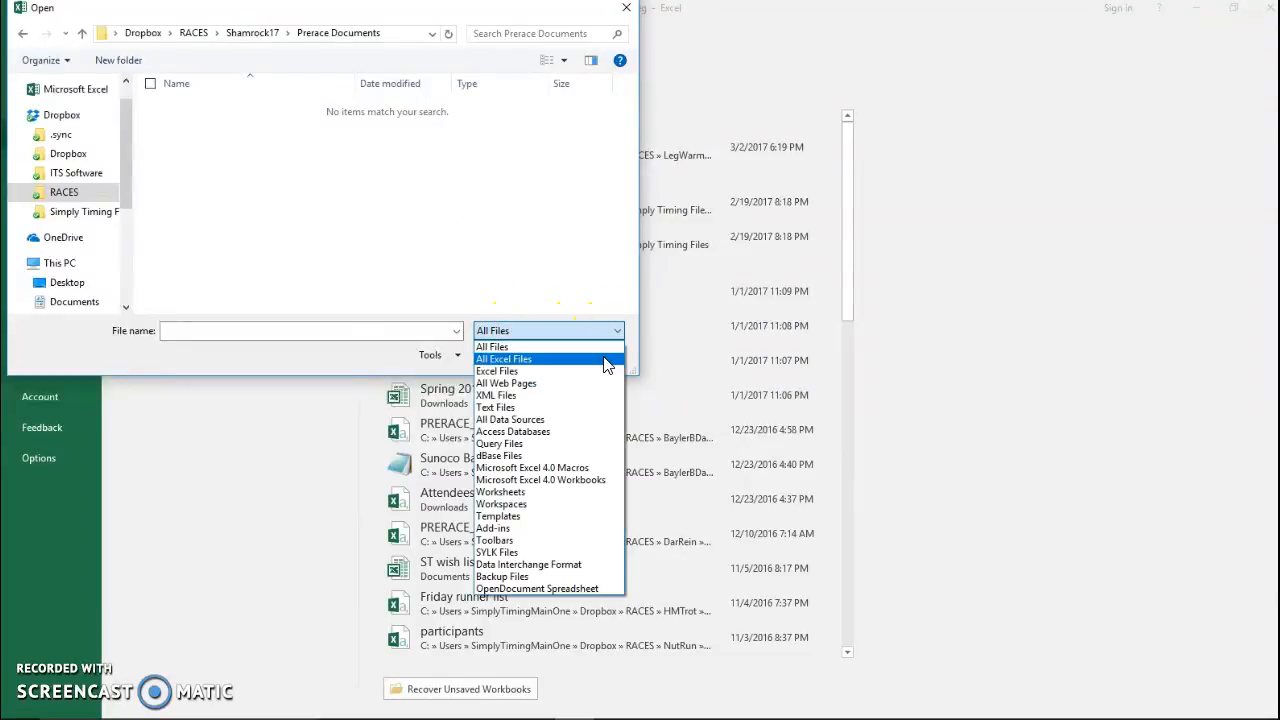
pyautogui.click(604, 358)
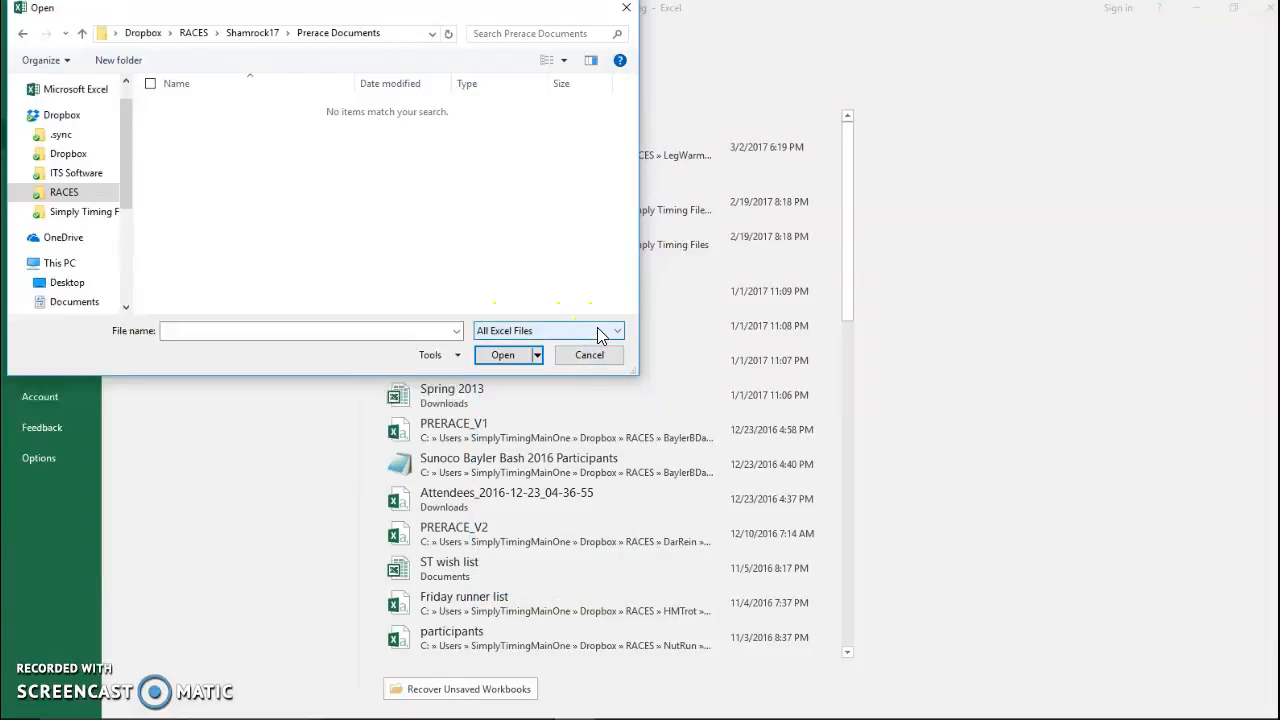
pyautogui.click(597, 333)
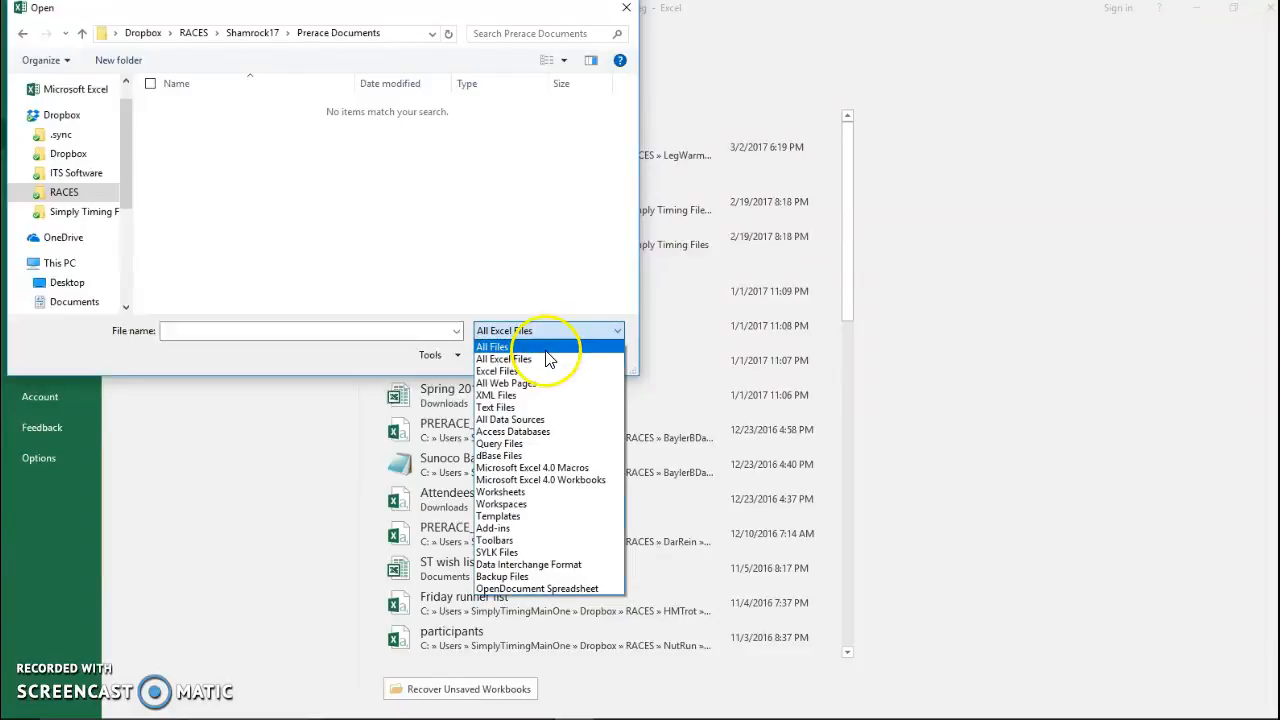
pyautogui.click(530, 347)
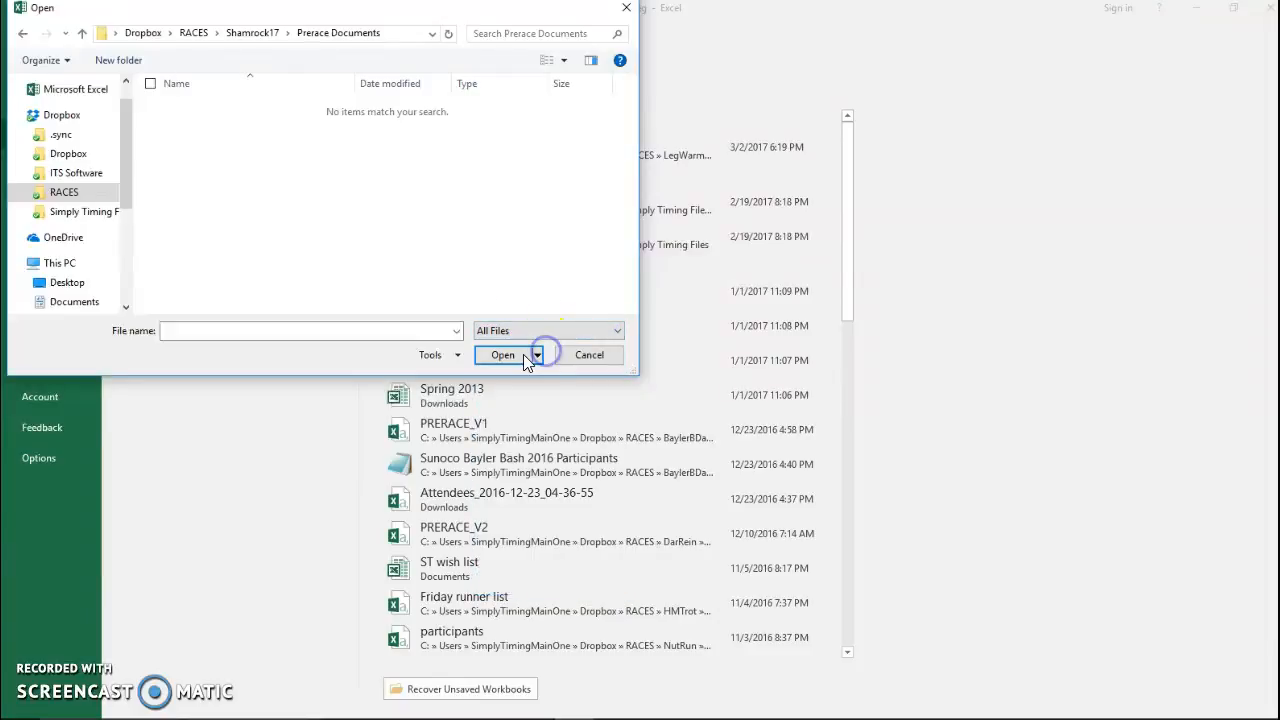
pyautogui.click(626, 10)
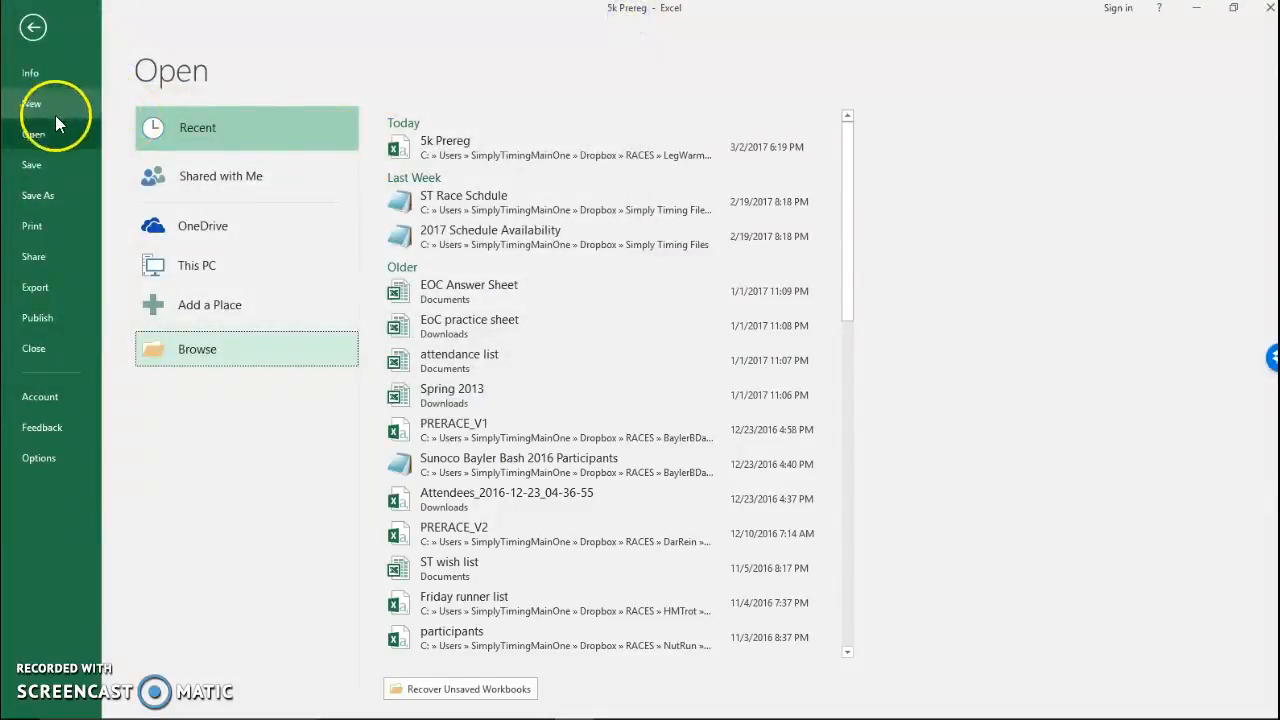
pyautogui.click(36, 30)
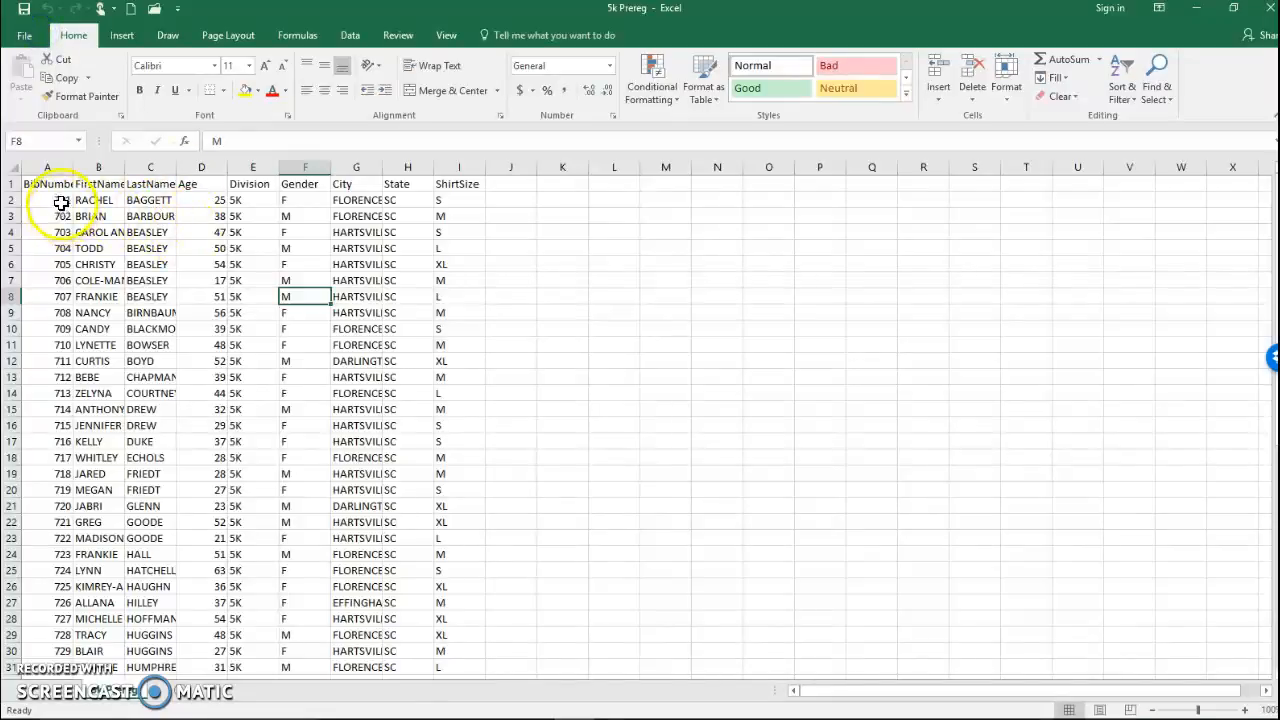
pyautogui.moveTo(60, 200)
pyautogui.mouseDown()
pyautogui.moveTo(51, 343)
pyautogui.moveTo(60, 202)
pyautogui.mouseUp()
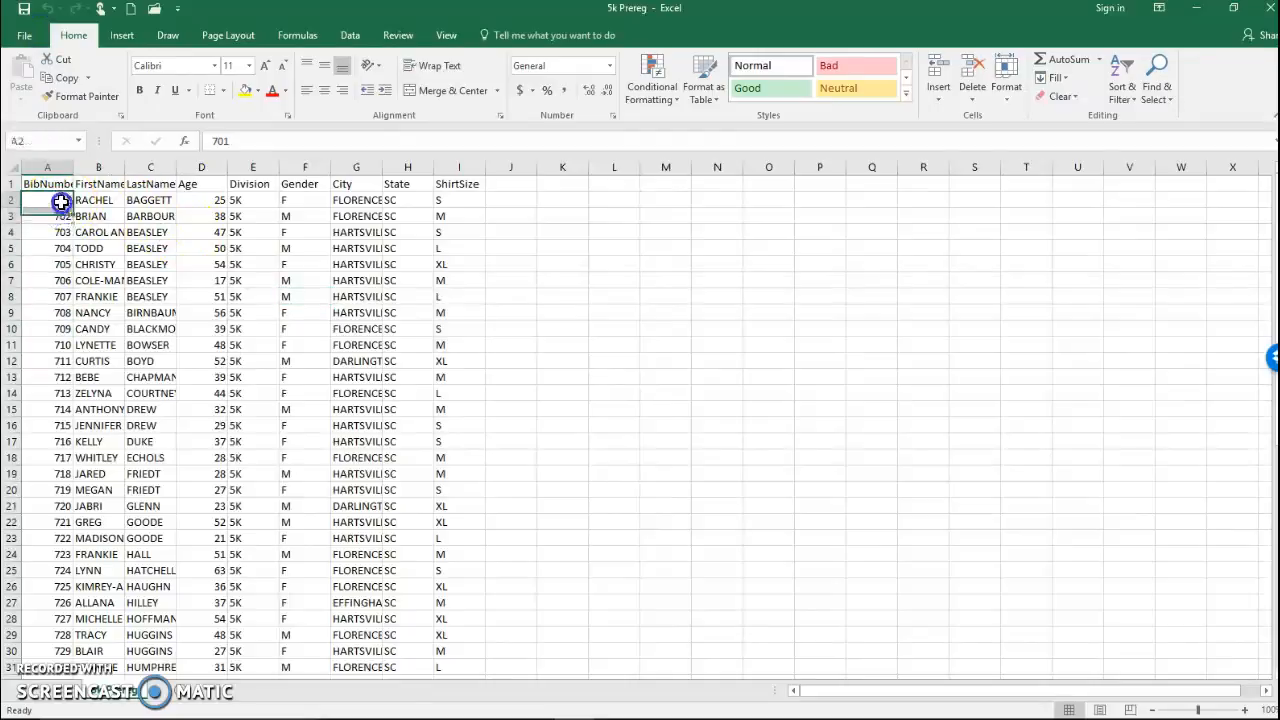
pyautogui.click(102, 215)
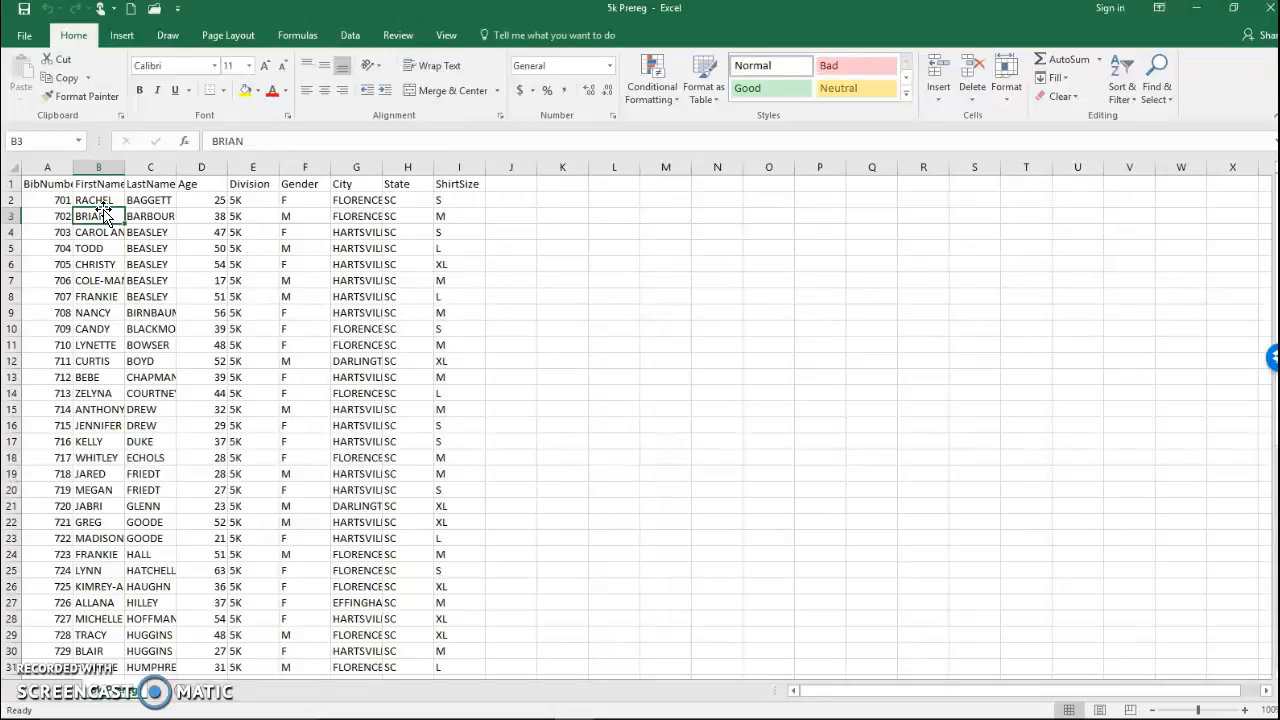
pyautogui.click(23, 42)
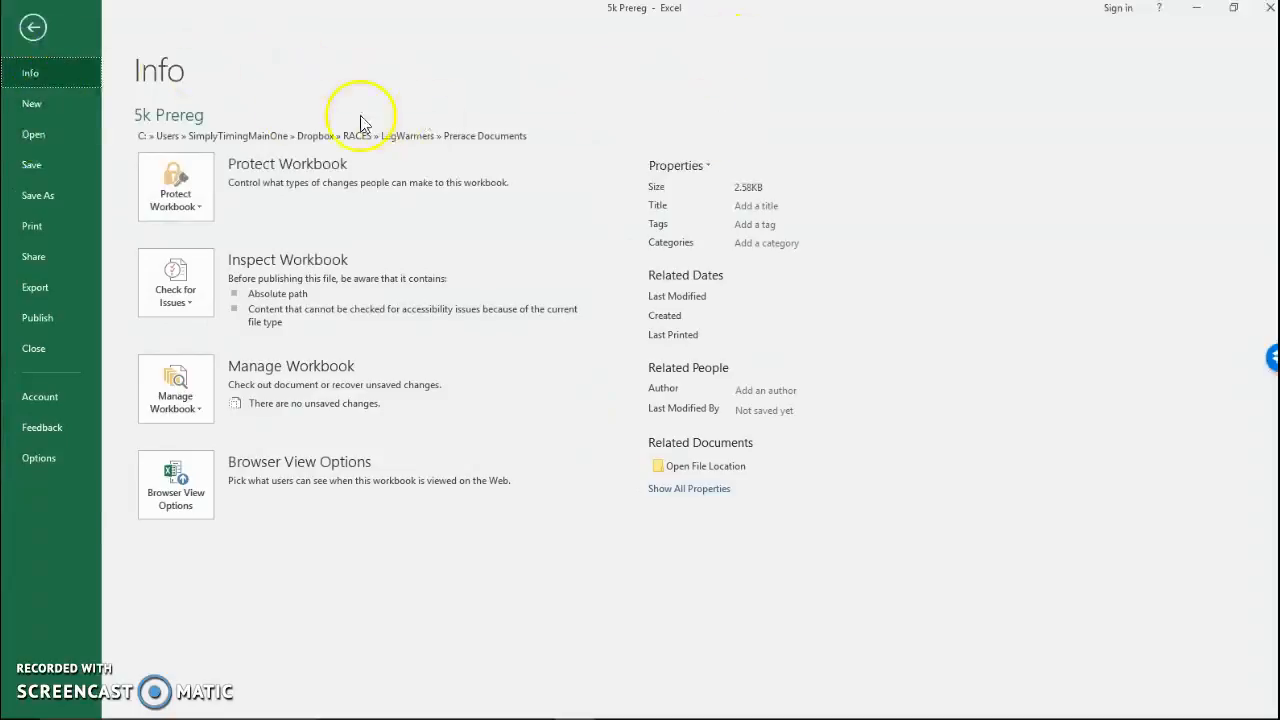
pyautogui.click(33, 30)
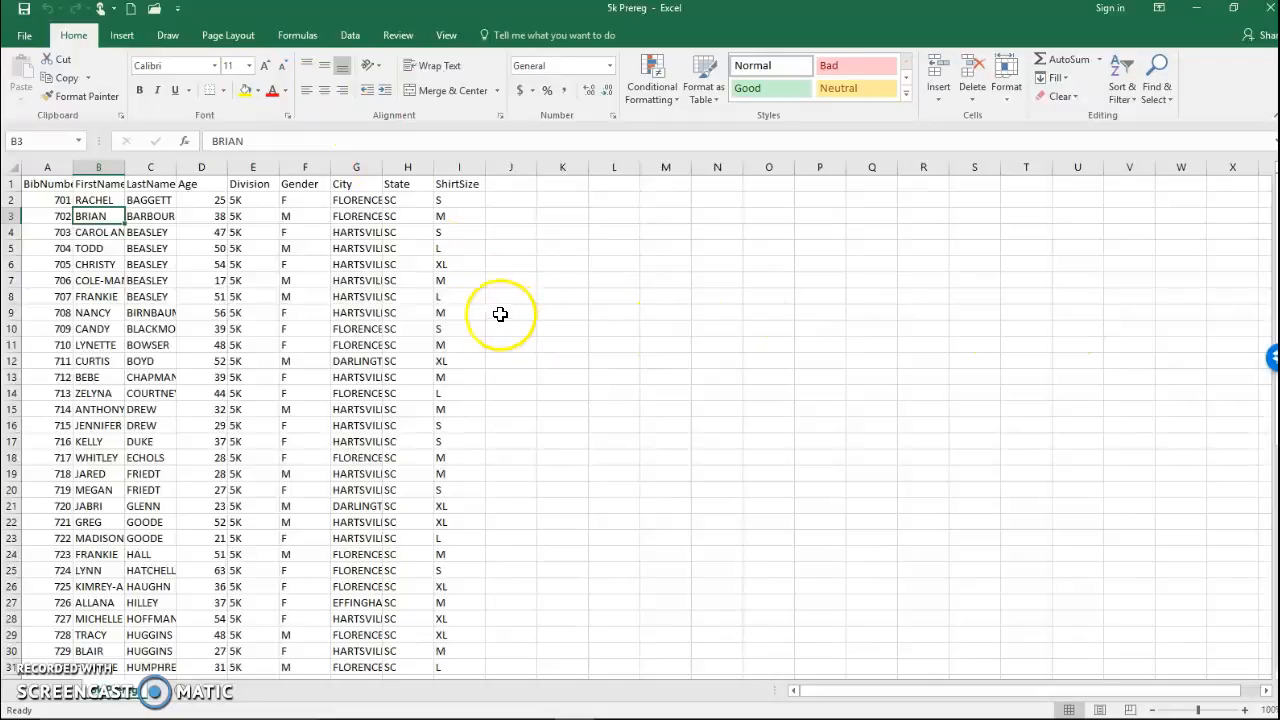
pyautogui.scroll(-20, 360, 266)
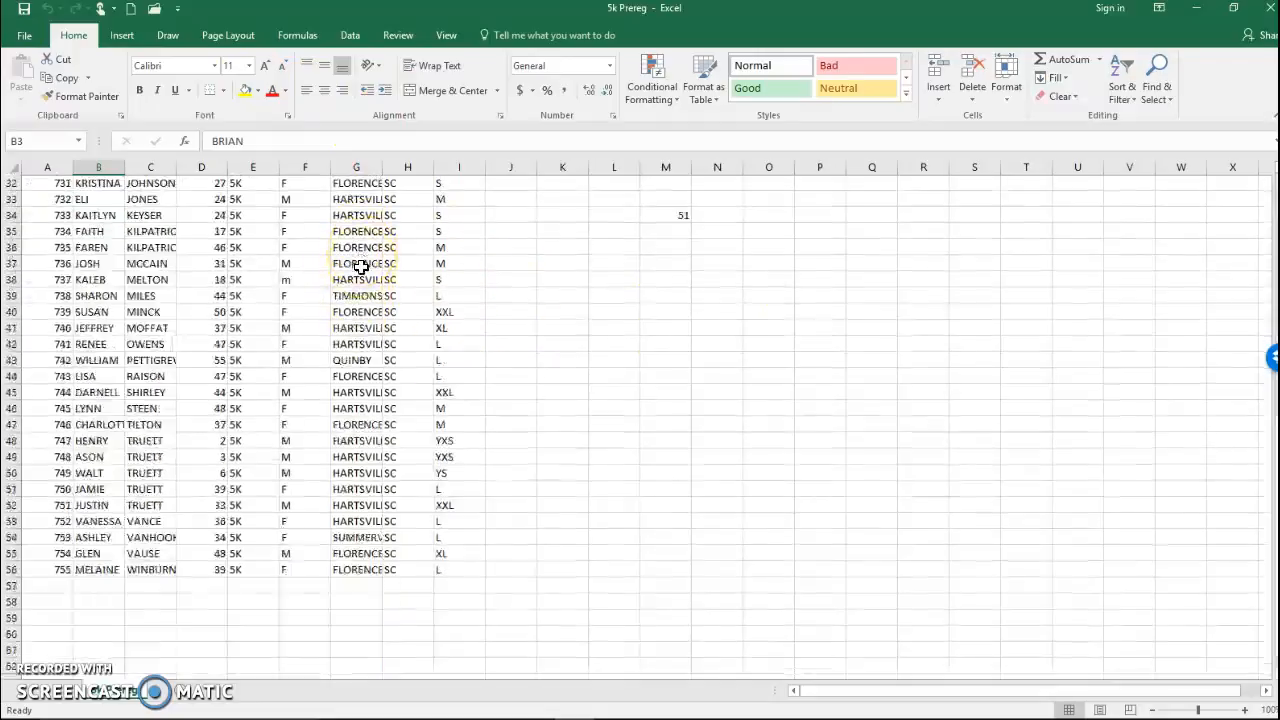
pyautogui.scroll(20, 360, 267)
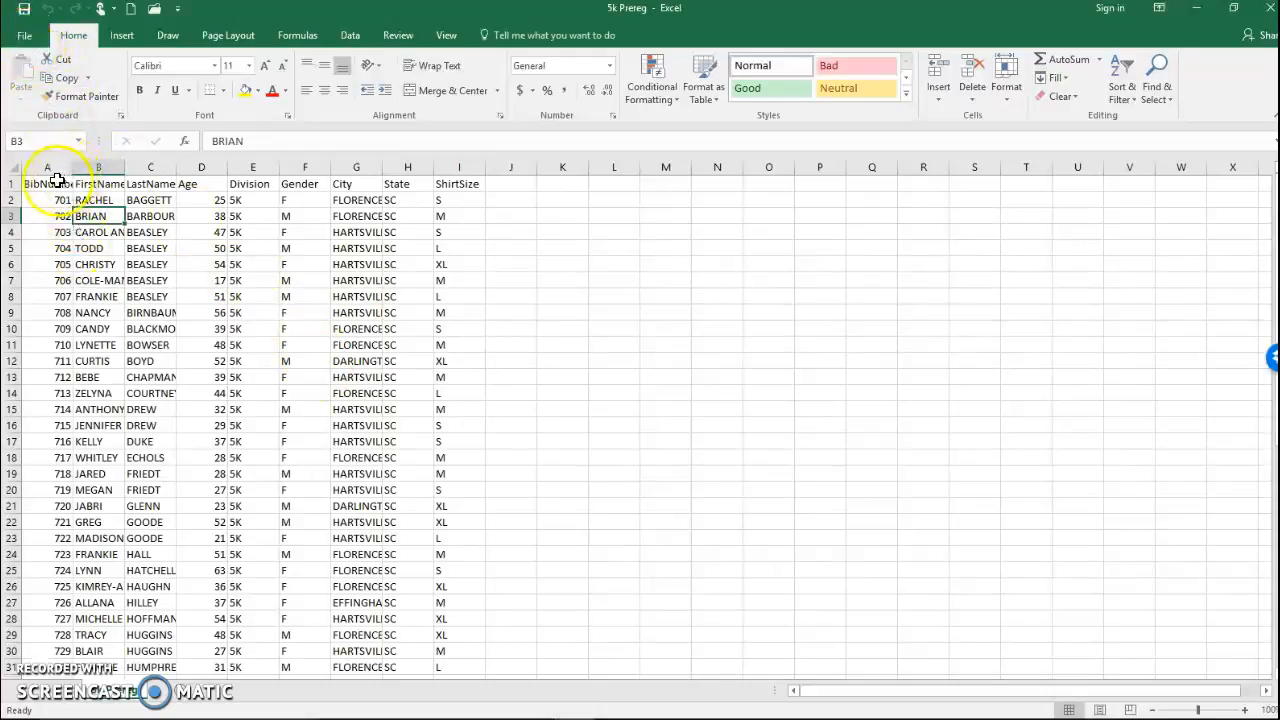
# Auto-fit the widths of columns A through I and center their contents horizontally.
pyautogui.moveTo(47, 167); pyautogui.dragTo(452, 200)
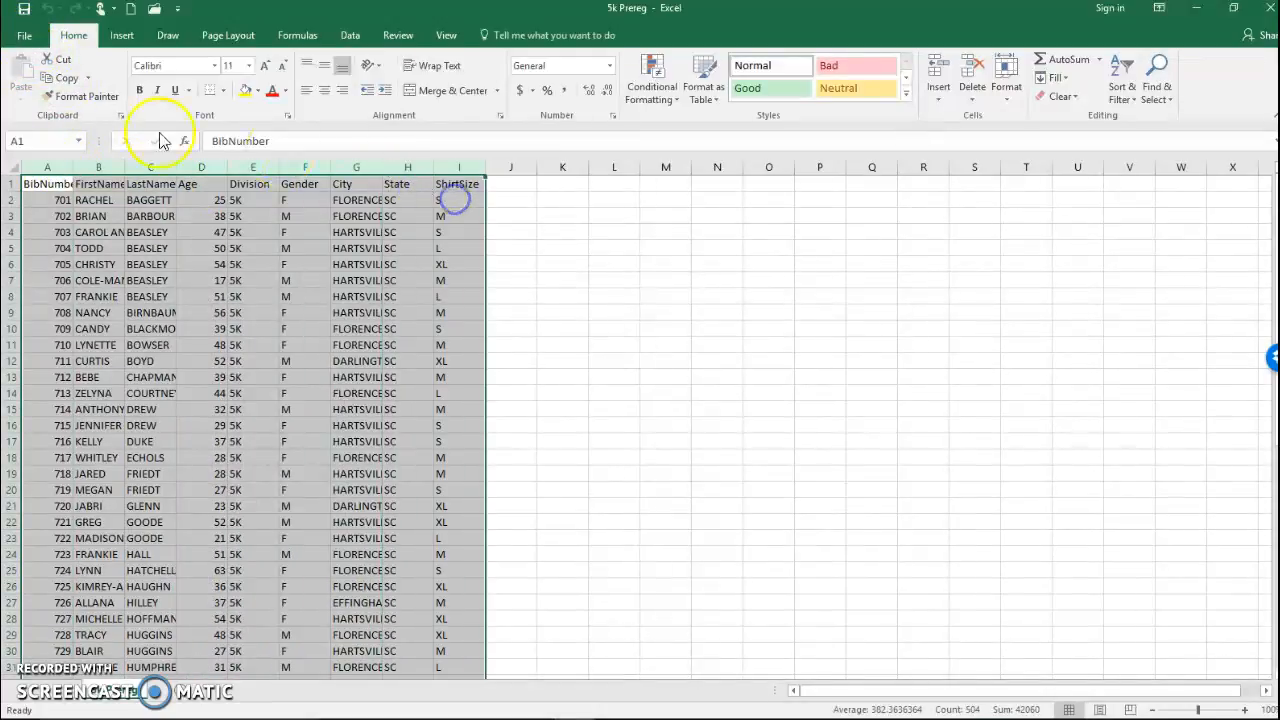
pyautogui.click(48, 166)
pyautogui.moveTo(48, 166); pyautogui.dragTo(469, 194)
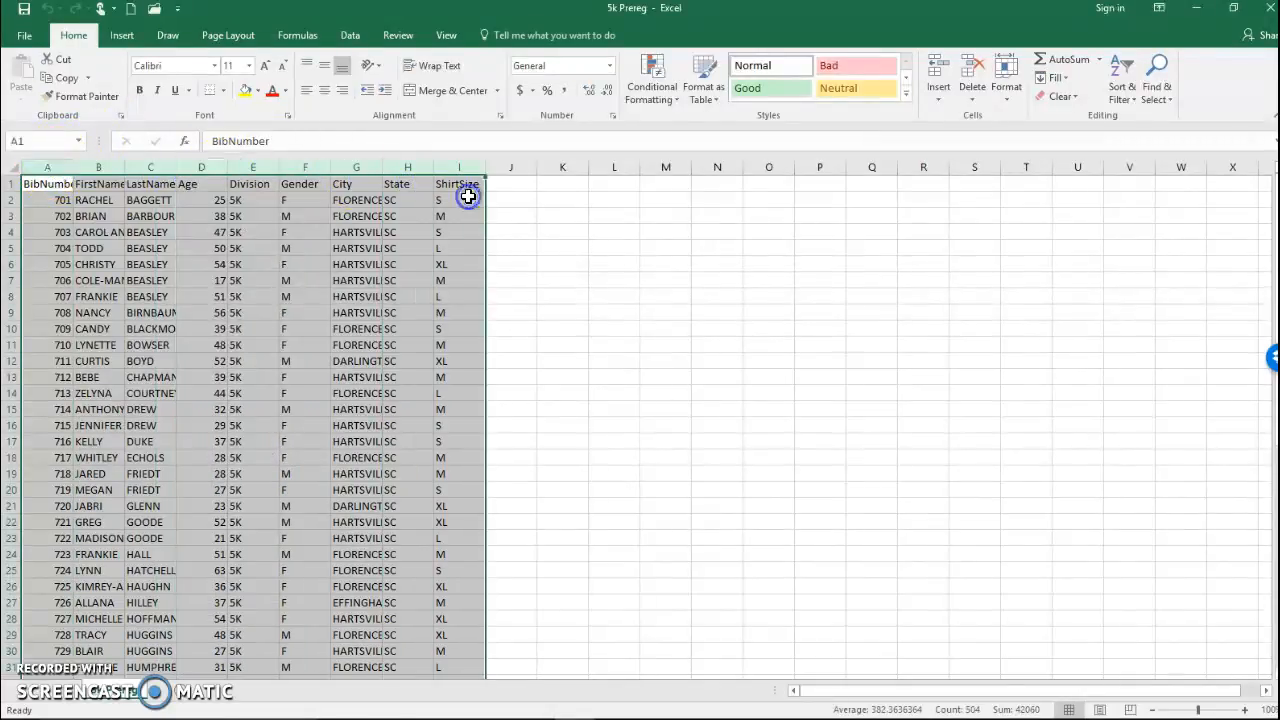
pyautogui.doubleClick(279, 166)
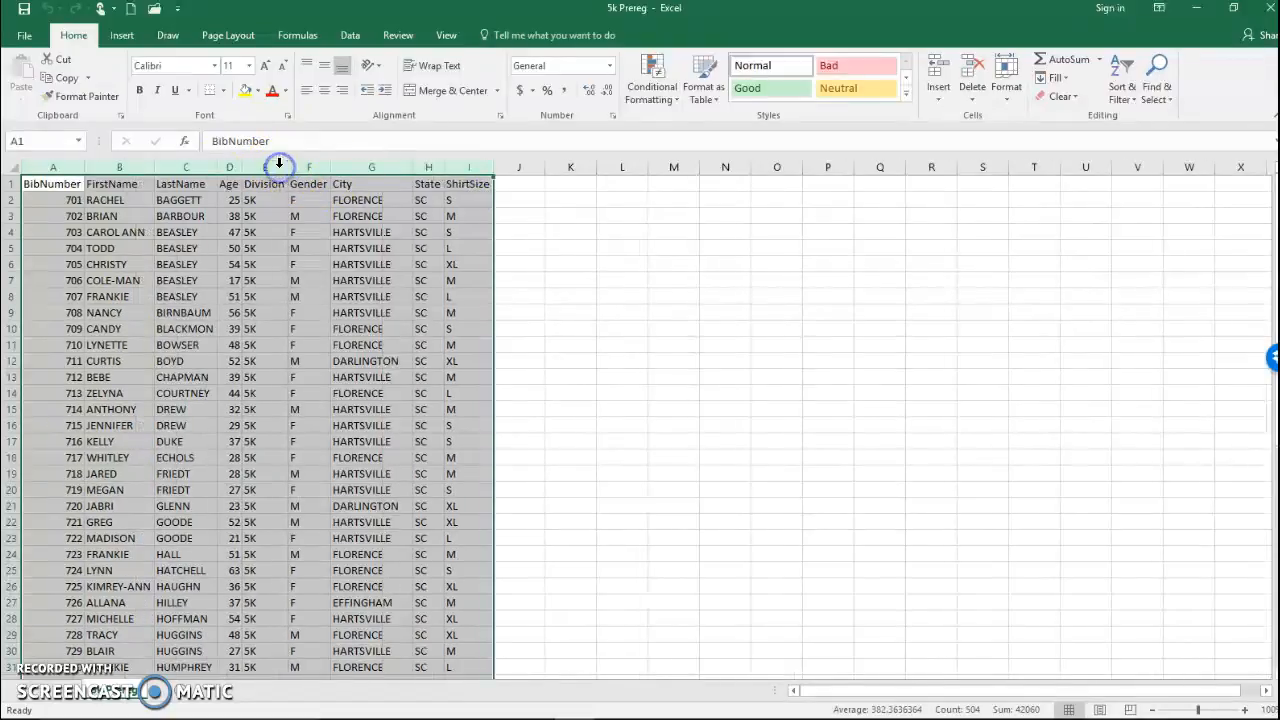
pyautogui.click(324, 90)
pyautogui.click(296, 246)
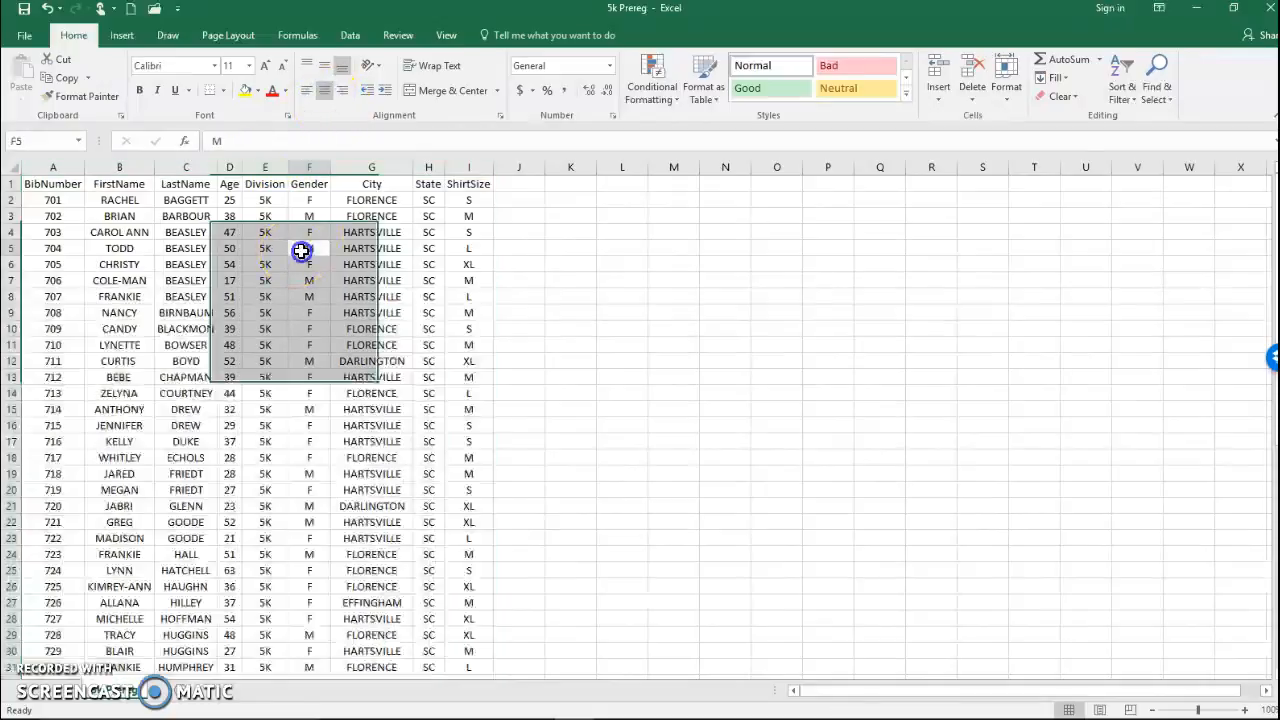
# Make the header cells from BibNumber to ShirtSize in row 1 bold and underlined.
pyautogui.moveTo(57, 185); pyautogui.dragTo(457, 188)
pyautogui.click(140, 90)
pyautogui.click(176, 91)
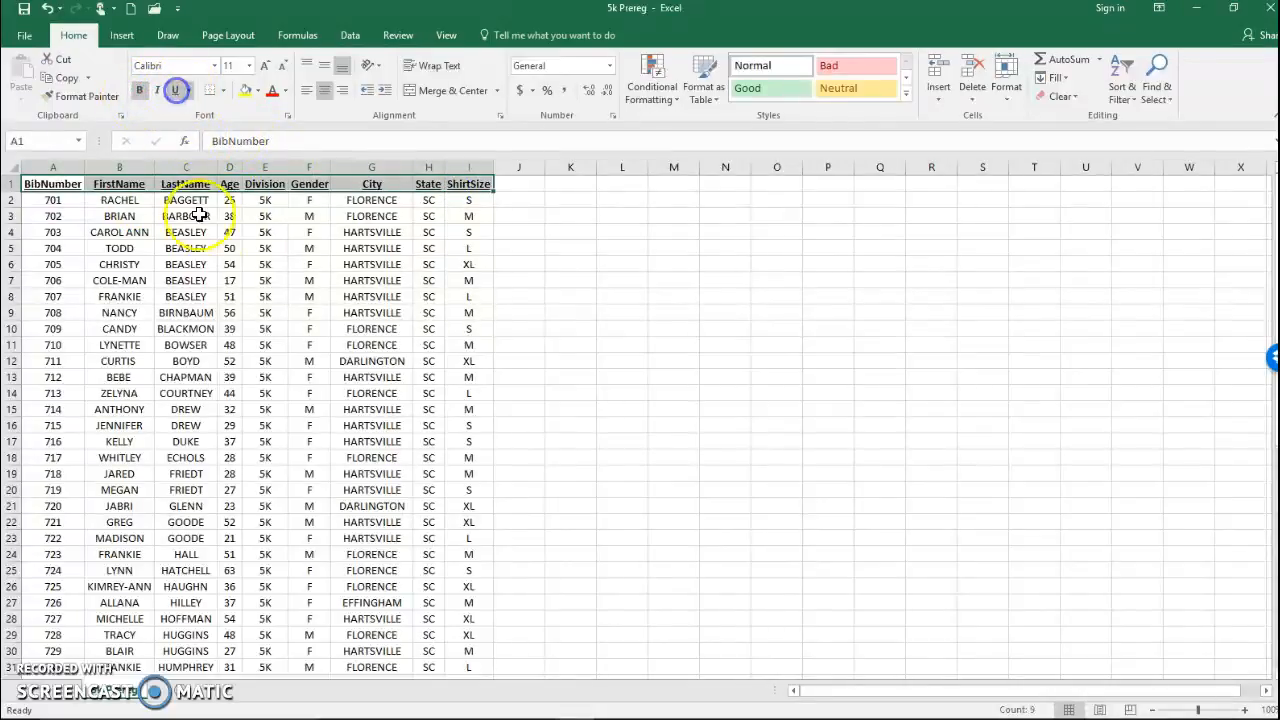
pyautogui.click(212, 279)
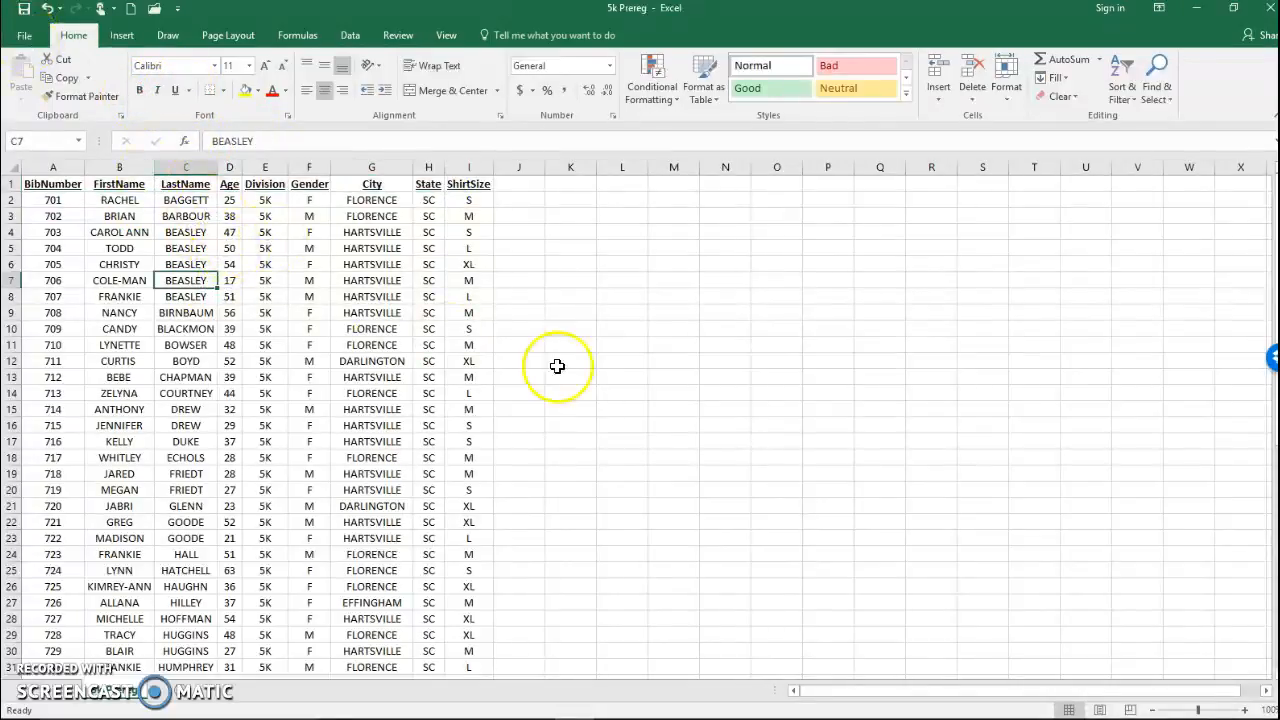
# Look over the formatted participant list and its print preview, and return to the sheet.
pyautogui.scroll(-11, 269, 553)
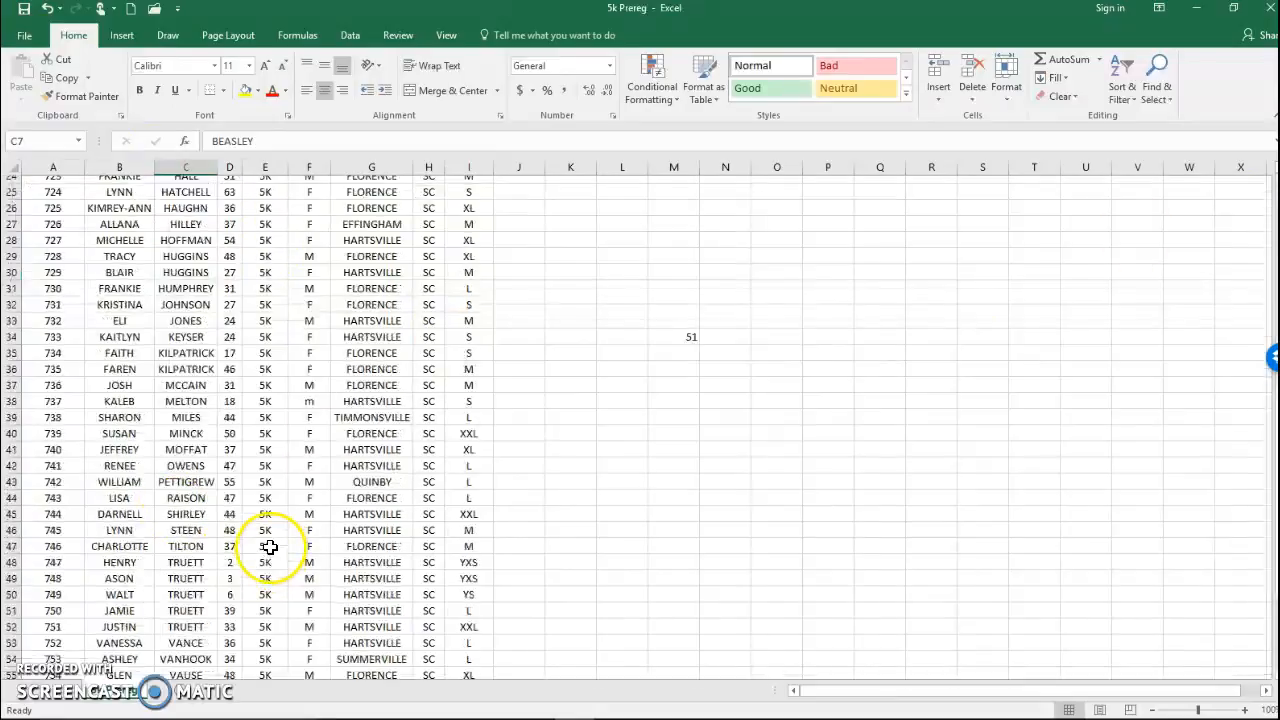
pyautogui.scroll(11, 269, 553)
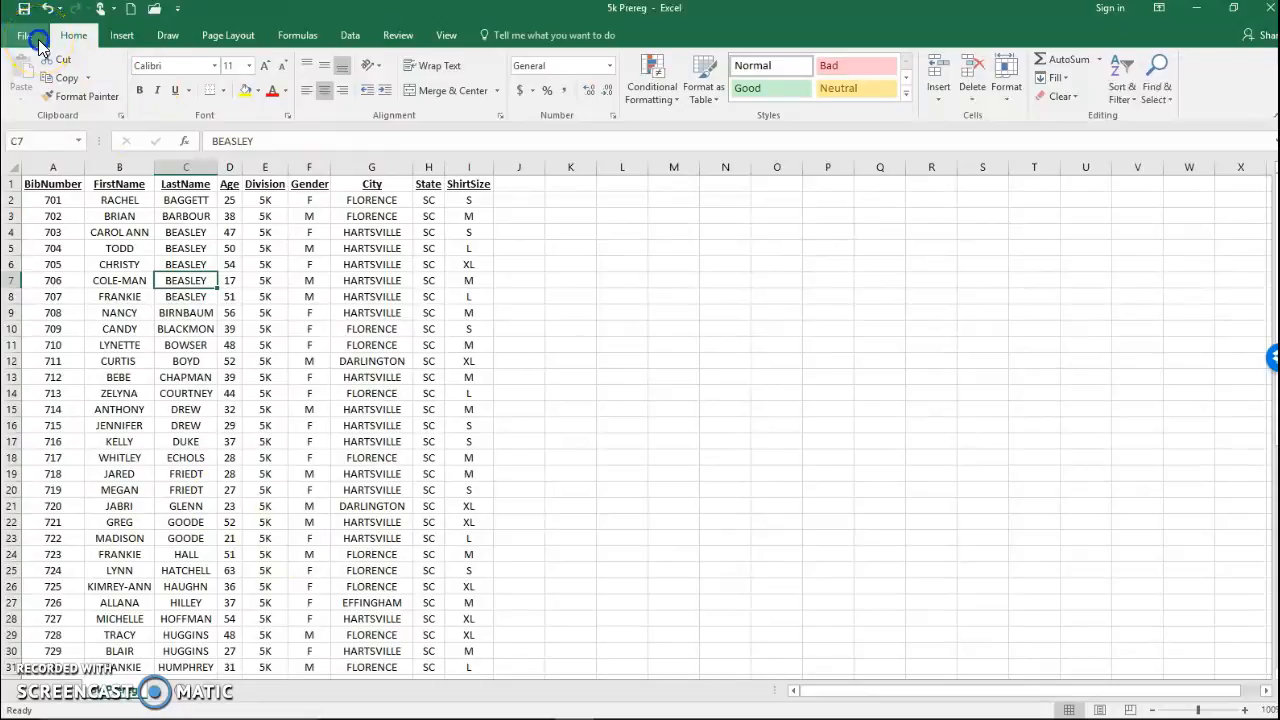
pyautogui.click(24, 36)
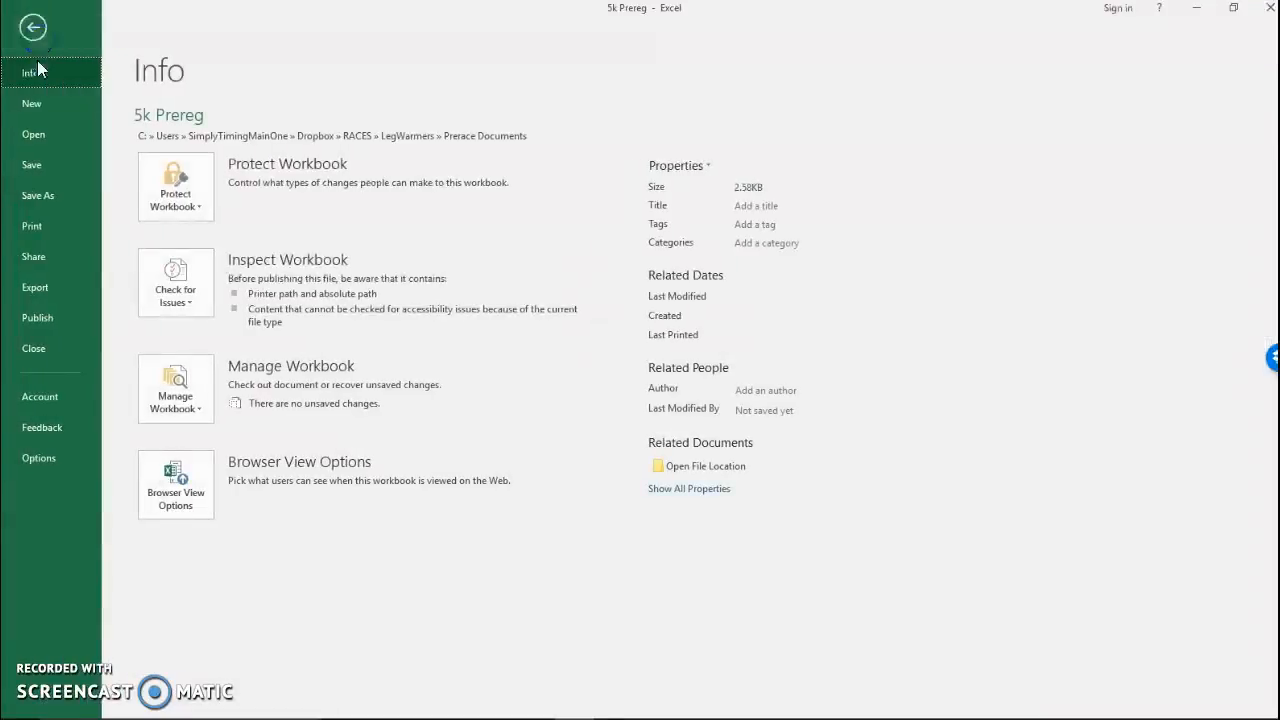
pyautogui.click(49, 238)
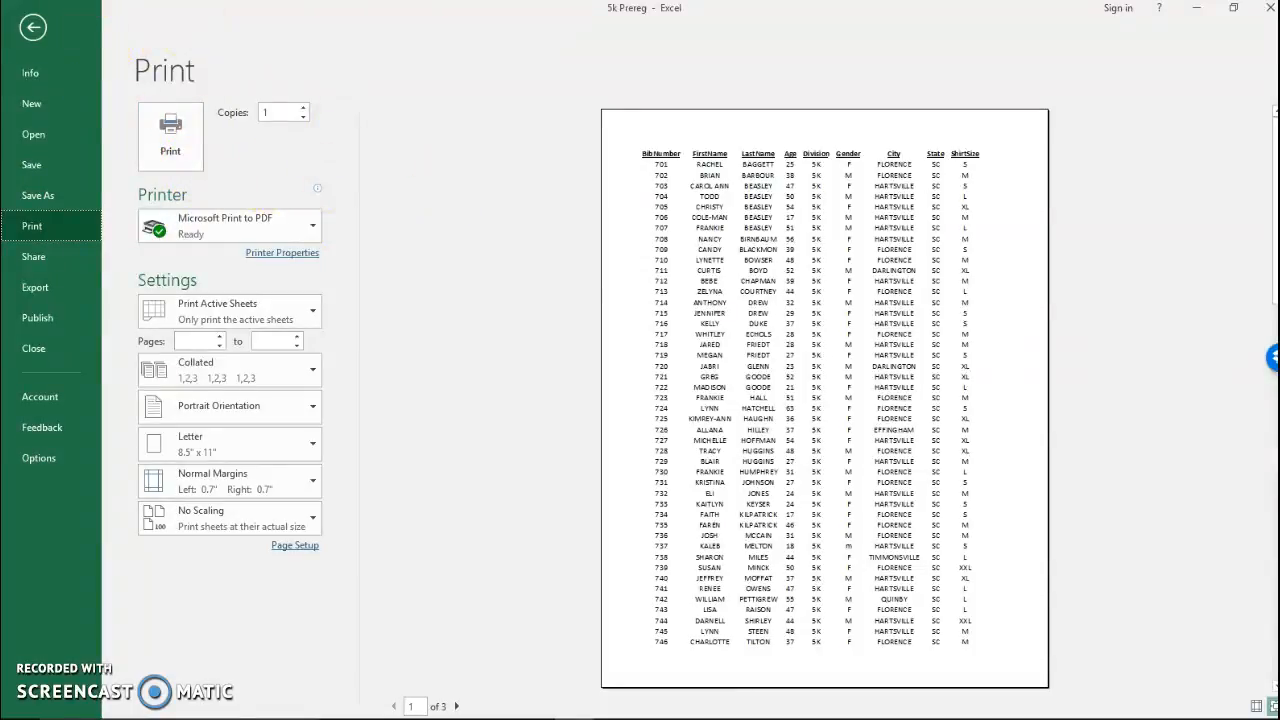
pyautogui.click(34, 30)
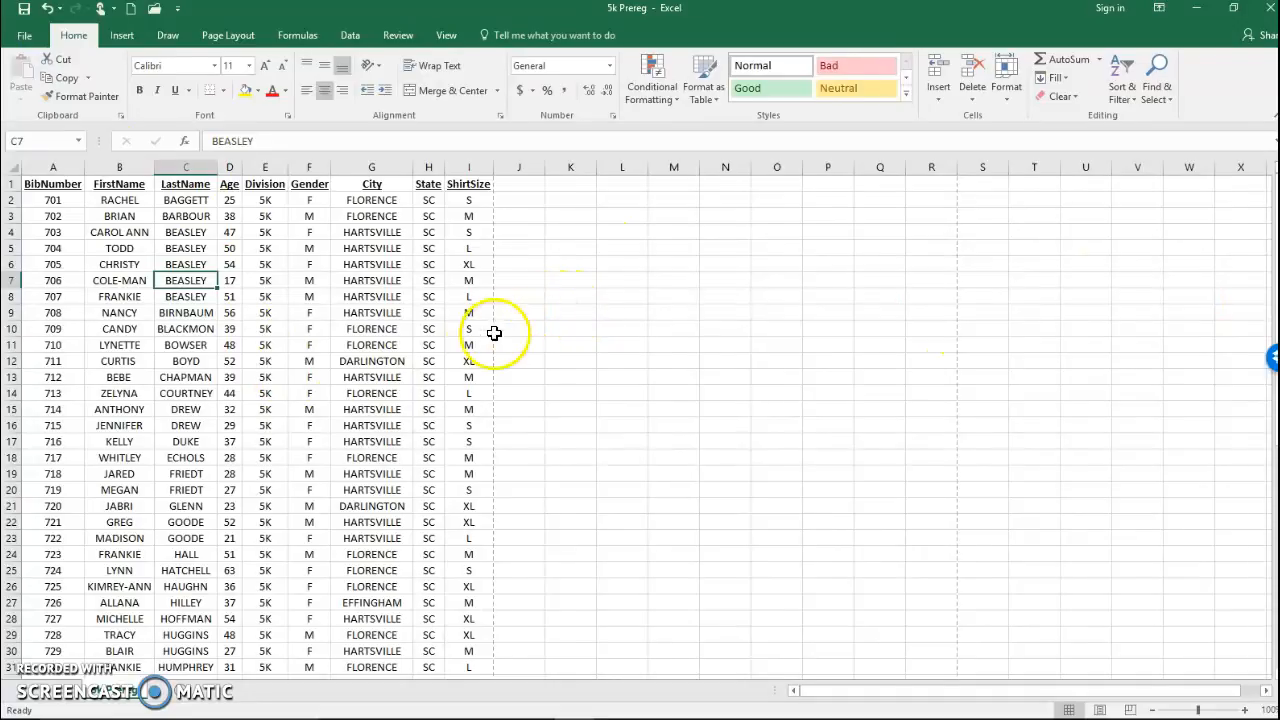
# Insert a blank row above row 48, where the second printed page begins.
pyautogui.scroll(-11, 479, 341)
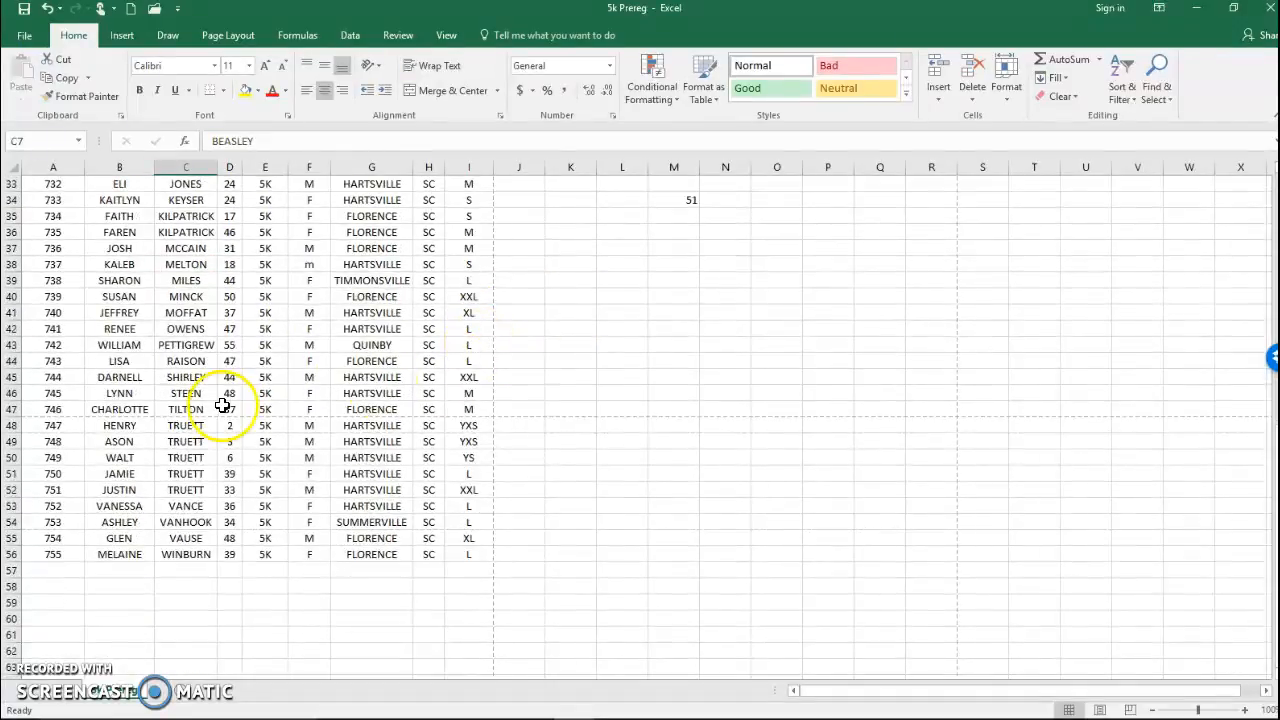
pyautogui.rightClick(15, 427)
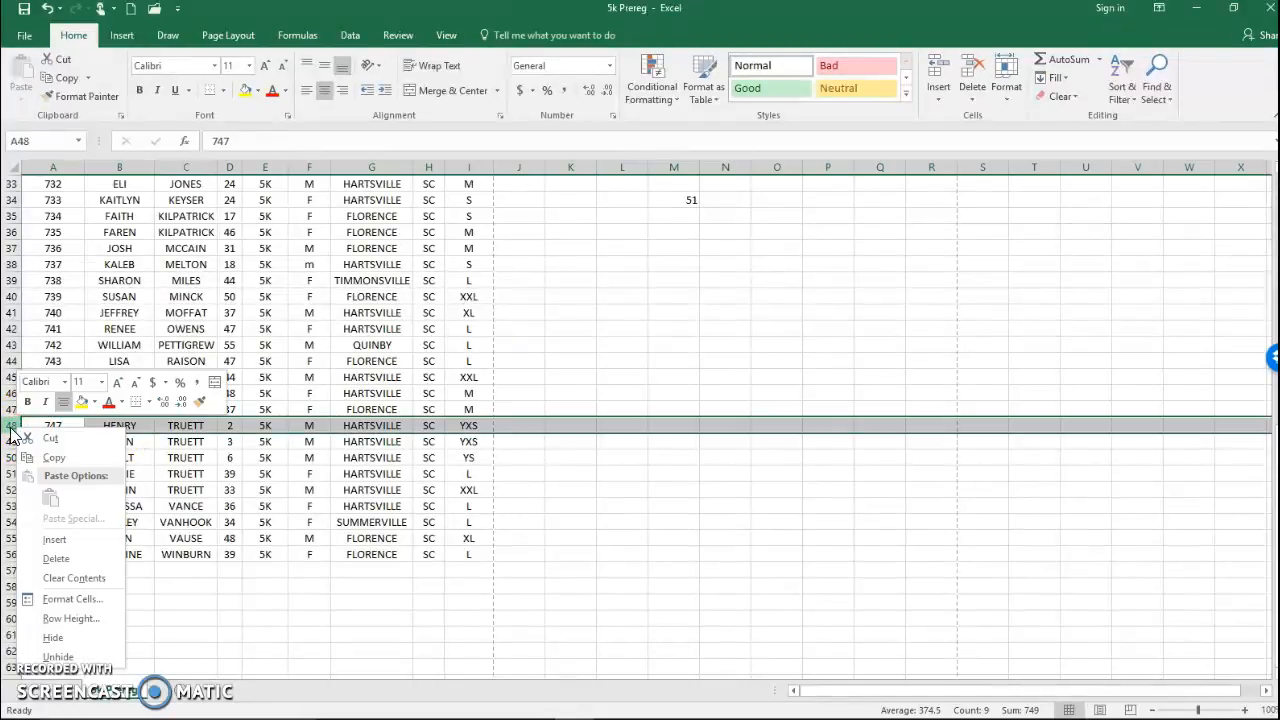
pyautogui.click(55, 539)
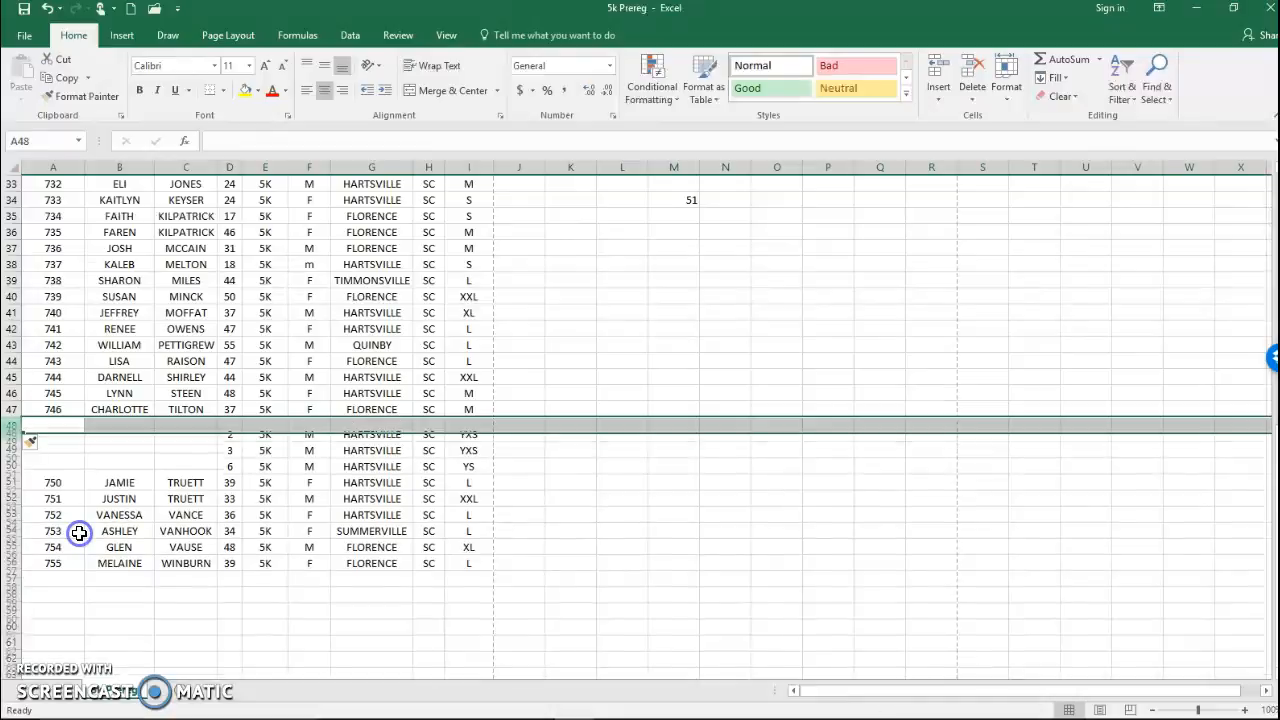
# Copy the header cells from BibNumber to ShirtSize in row 1 and paste them into the blank row 48.
pyautogui.scroll(11, 344, 437)
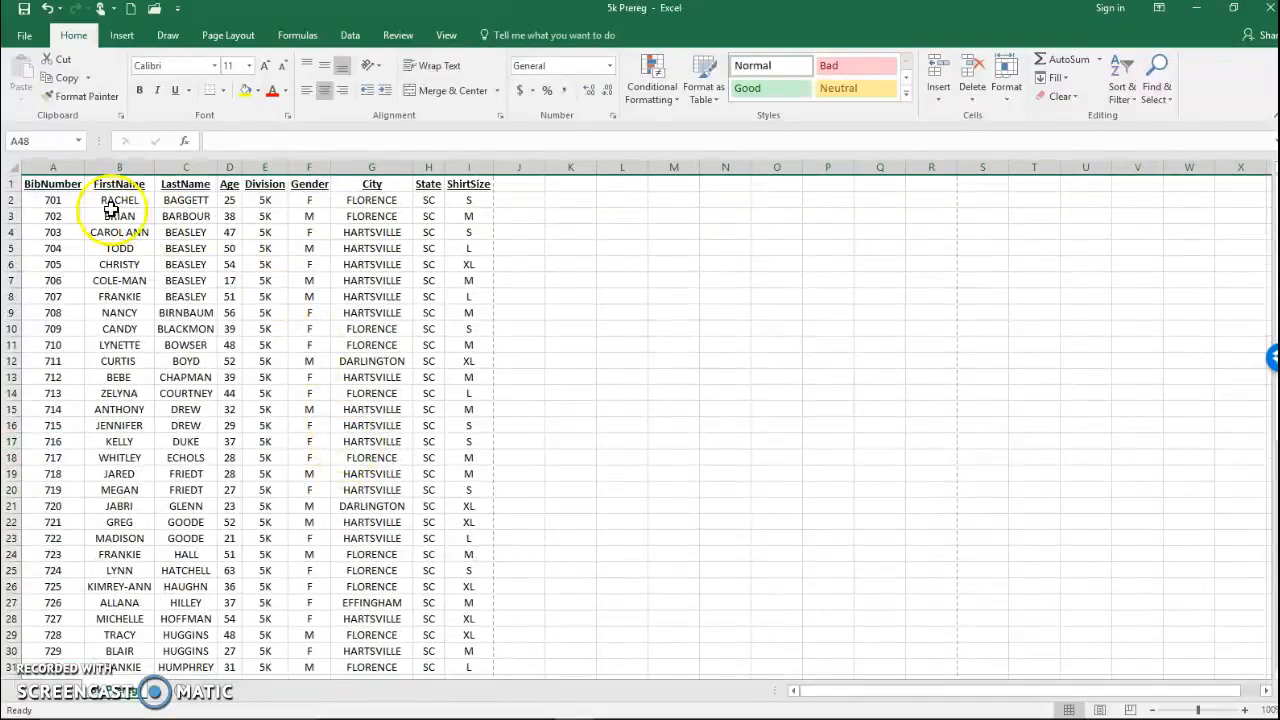
pyautogui.moveTo(60, 184); pyautogui.dragTo(450, 187)
pyautogui.rightClick(448, 186)
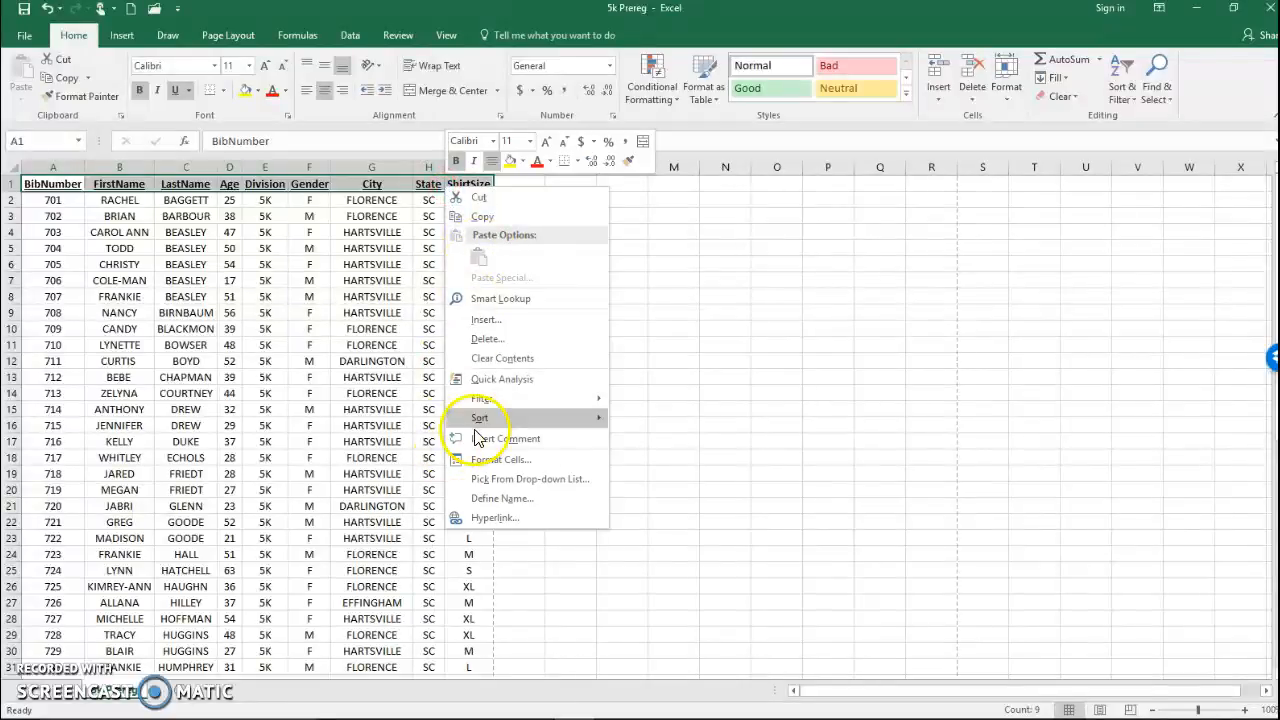
pyautogui.click(483, 216)
pyautogui.scroll(-20, 331, 308)
pyautogui.scroll(10, 331, 308)
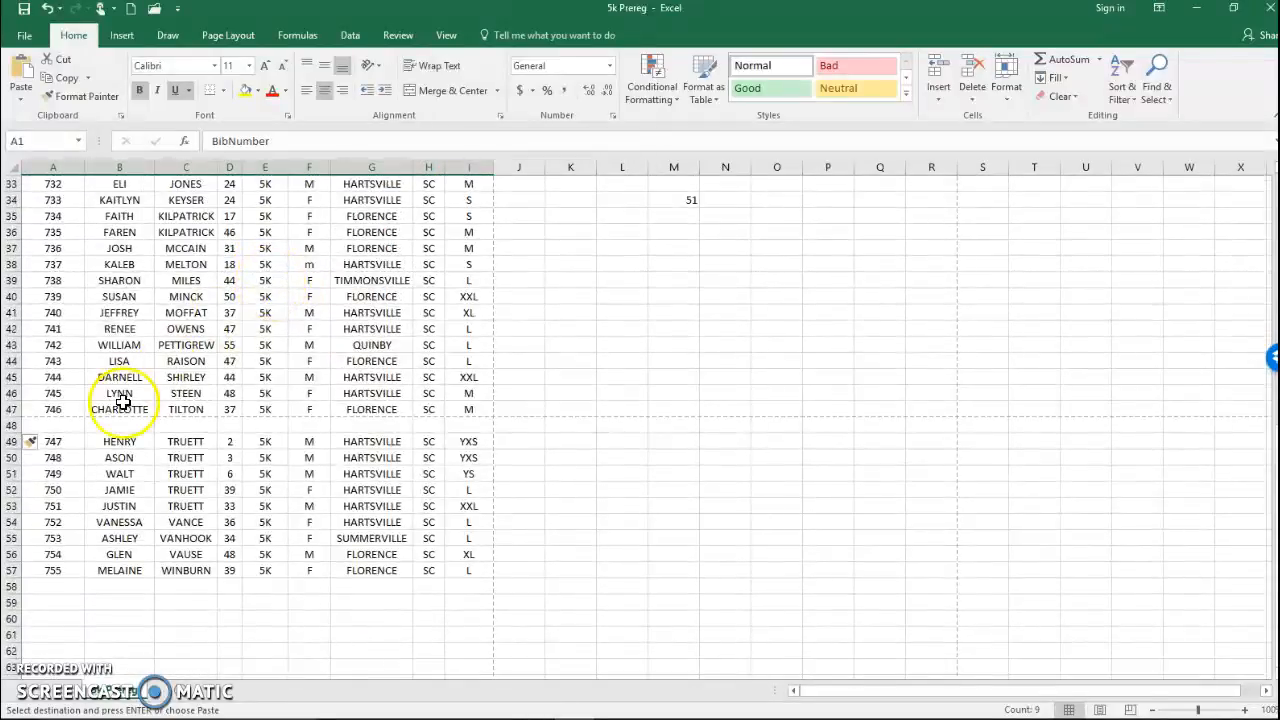
pyautogui.rightClick(53, 426)
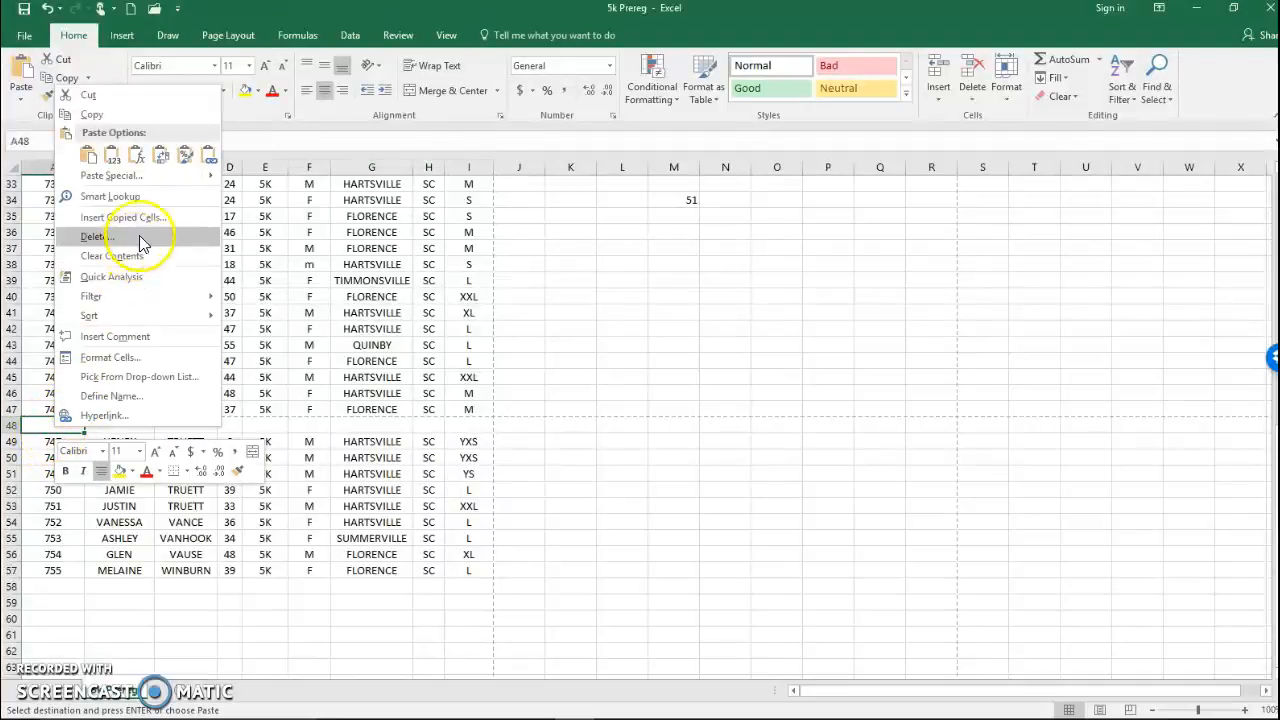
pyautogui.click(87, 156)
pyautogui.click(230, 377)
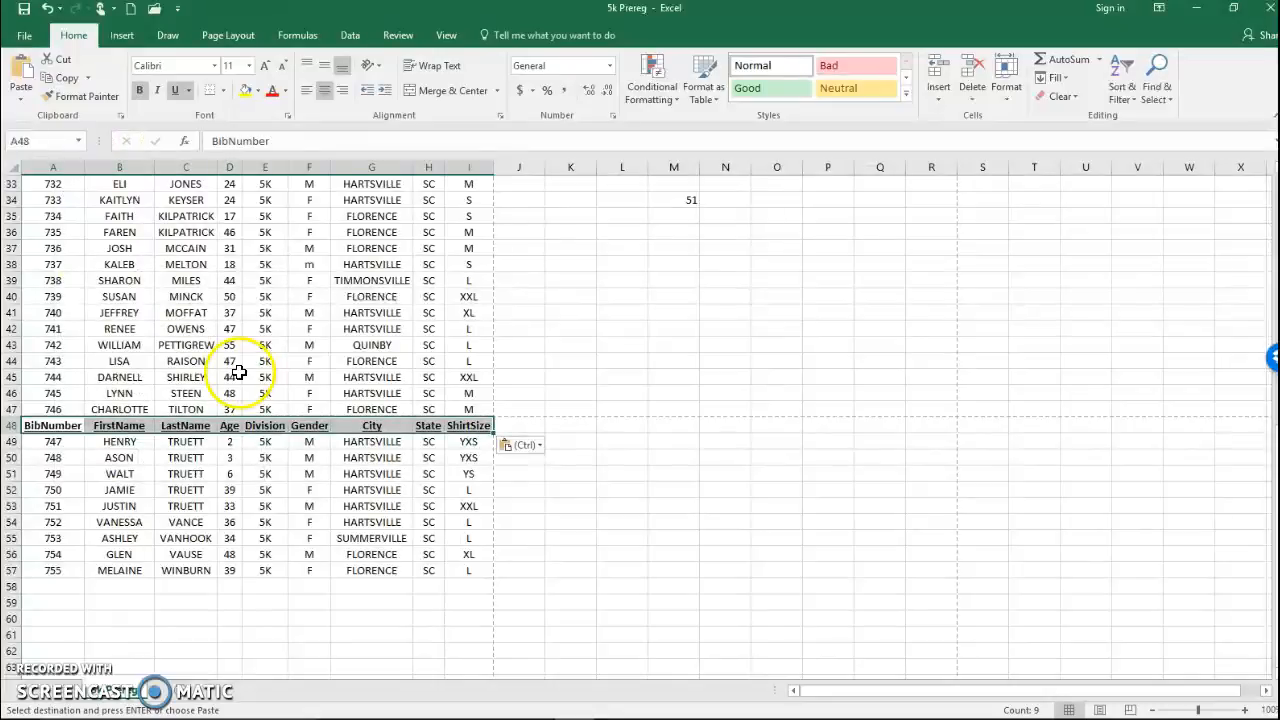
# Close the 5k Prereg workbook without saving the changes.
pyautogui.scroll(11, 343, 350)
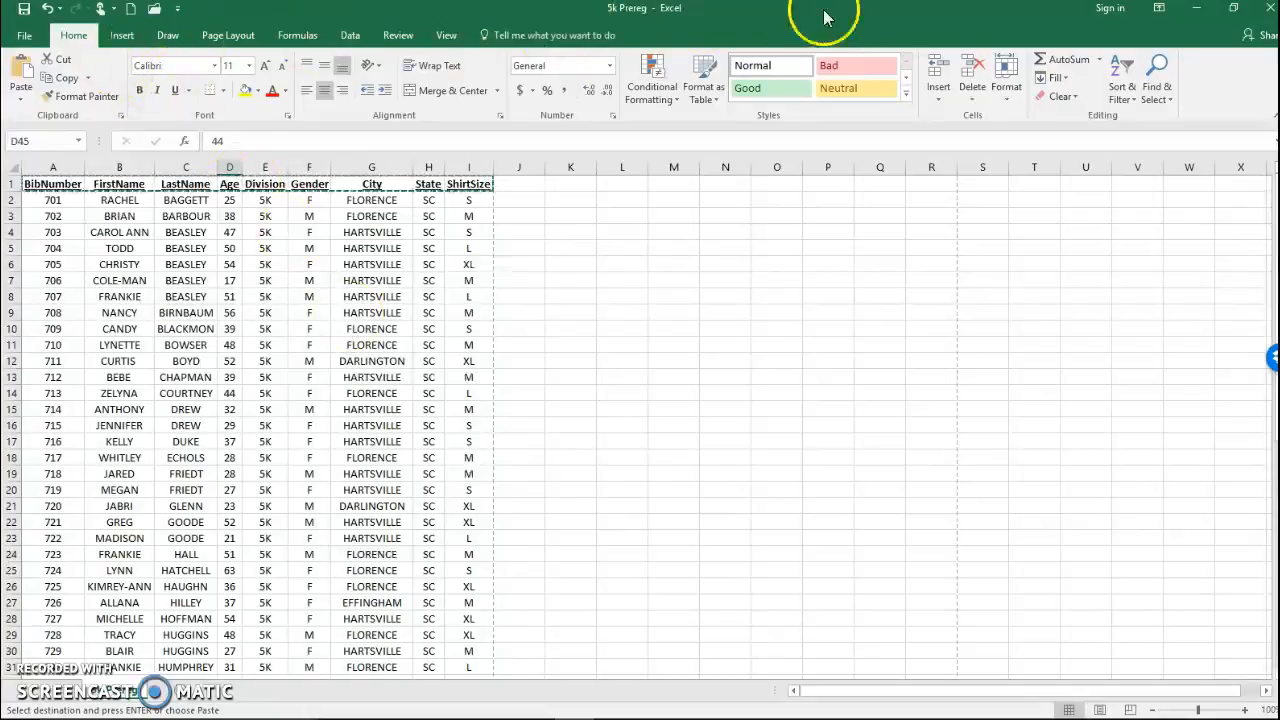
pyautogui.click(1270, 10)
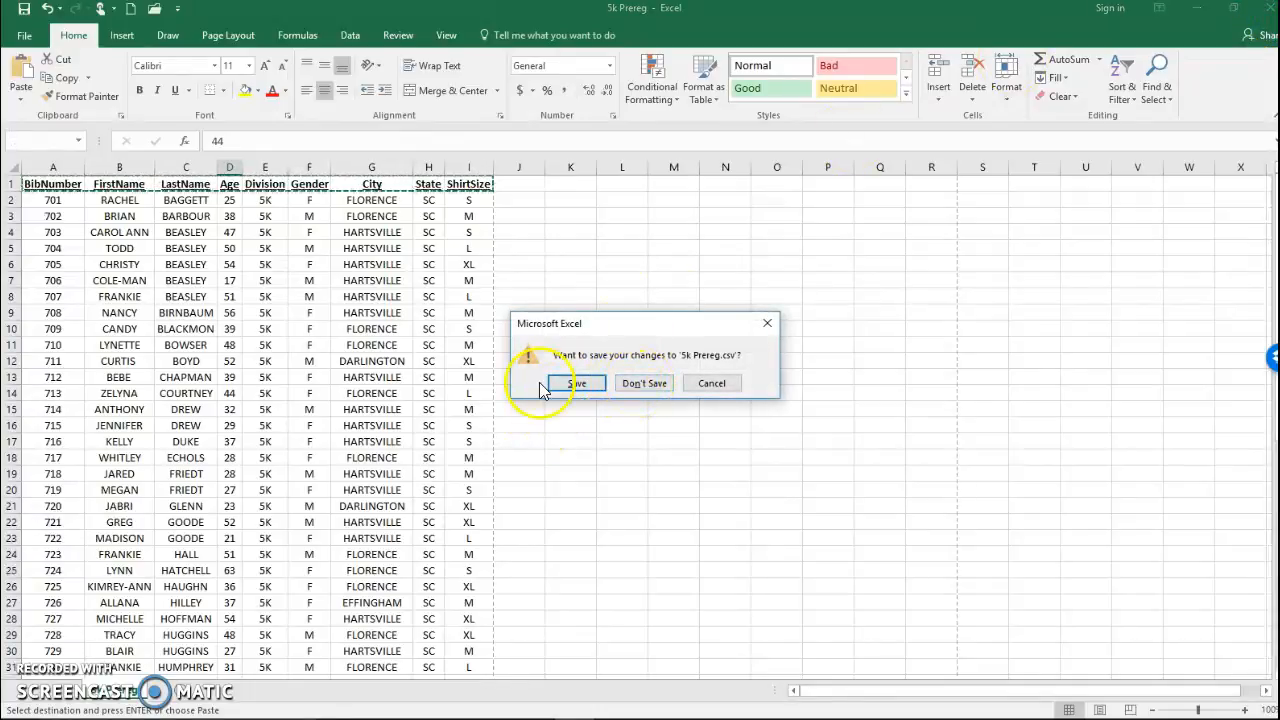
pyautogui.click(658, 390)
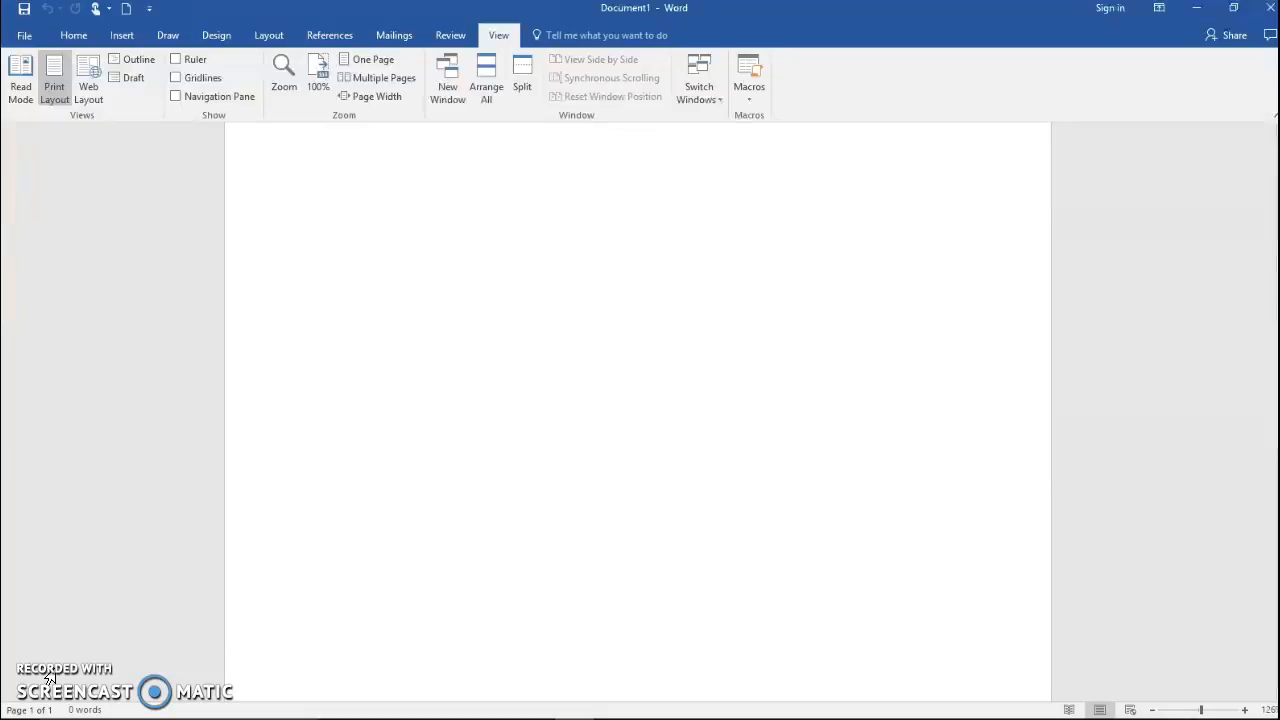
# In a blank Word document, start a labels mail merge using vendor Avery US Letter and product 5160 Easy Peel Address Labels.
pyautogui.click(400, 35)
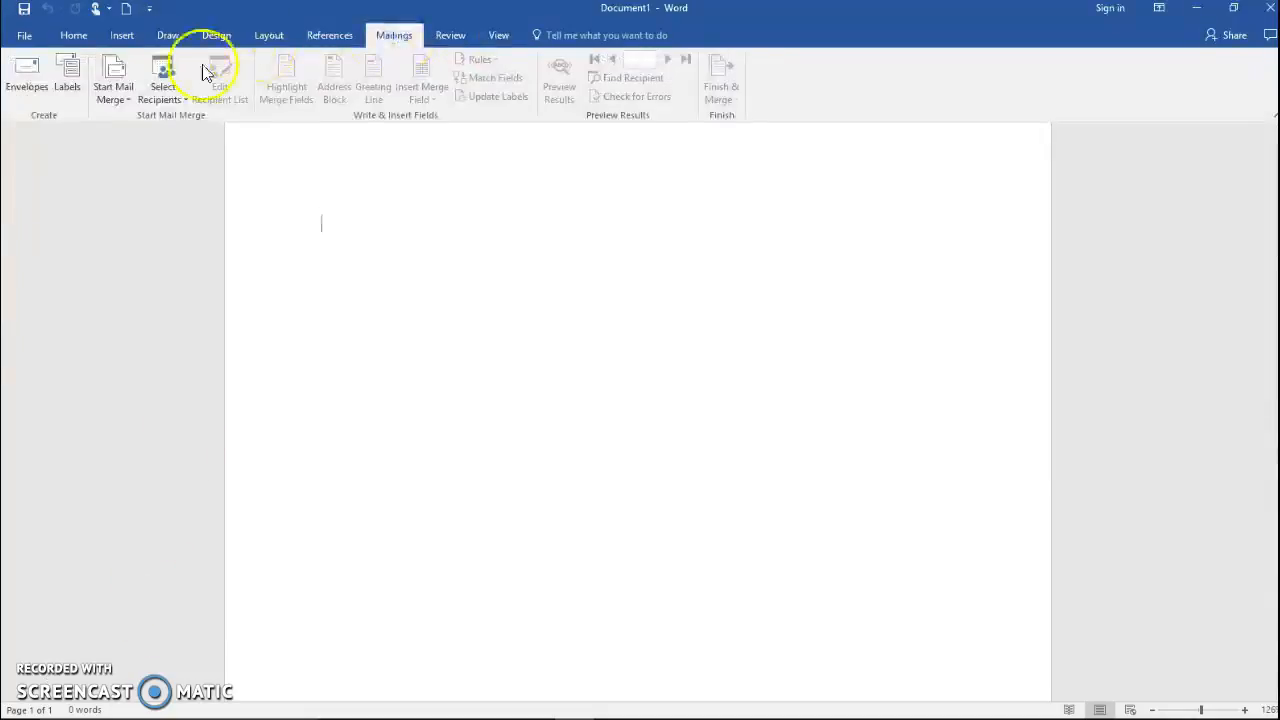
pyautogui.click(126, 90)
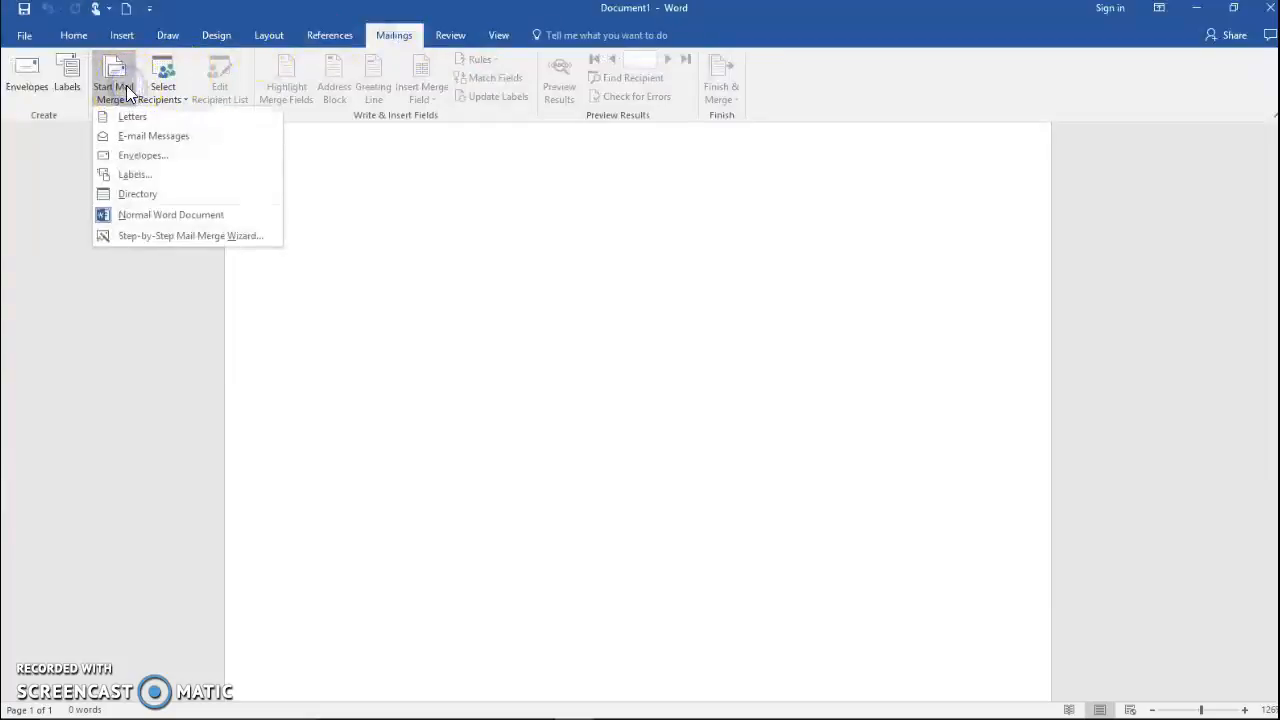
pyautogui.click(126, 176)
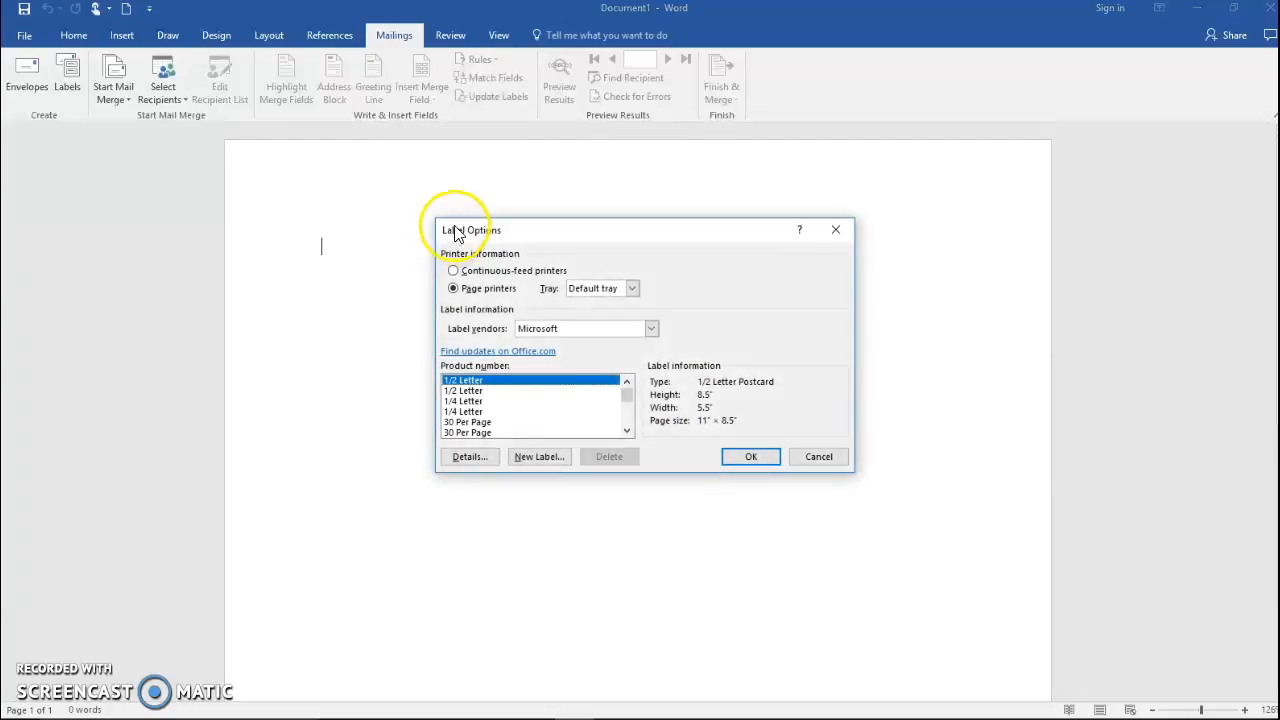
pyautogui.click(651, 328)
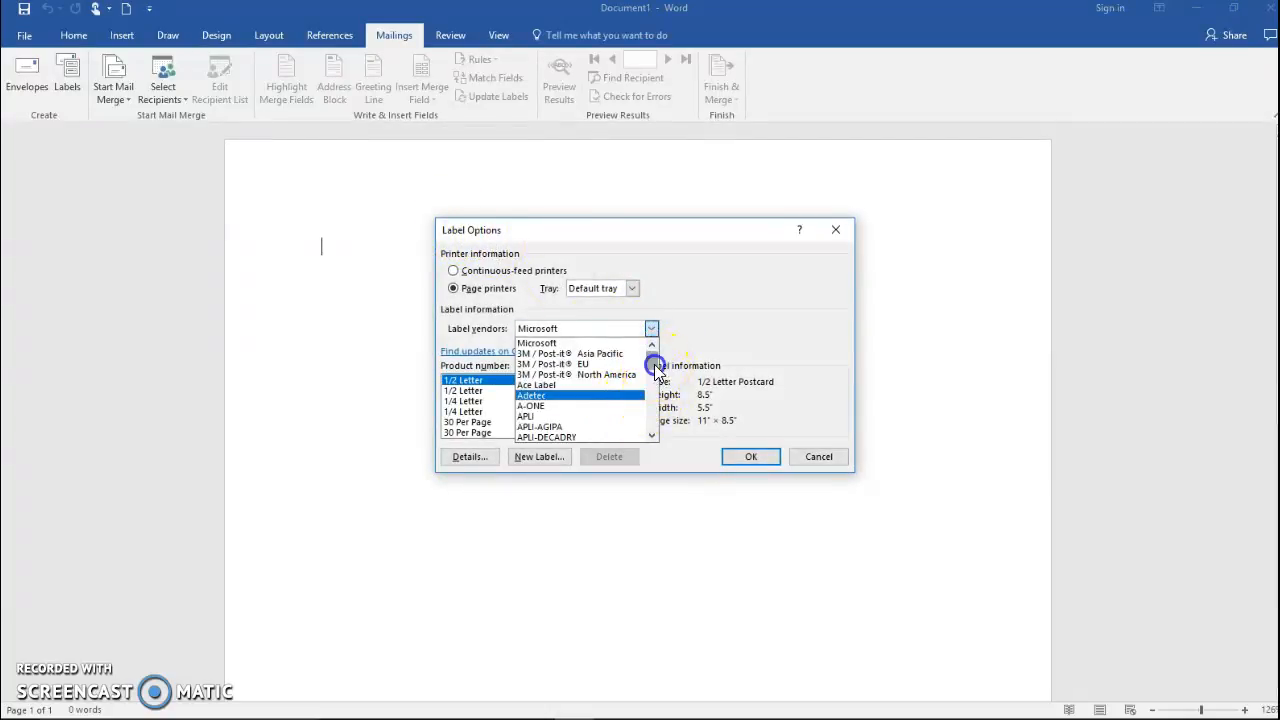
pyautogui.moveTo(652, 362); pyautogui.dragTo(652, 372)
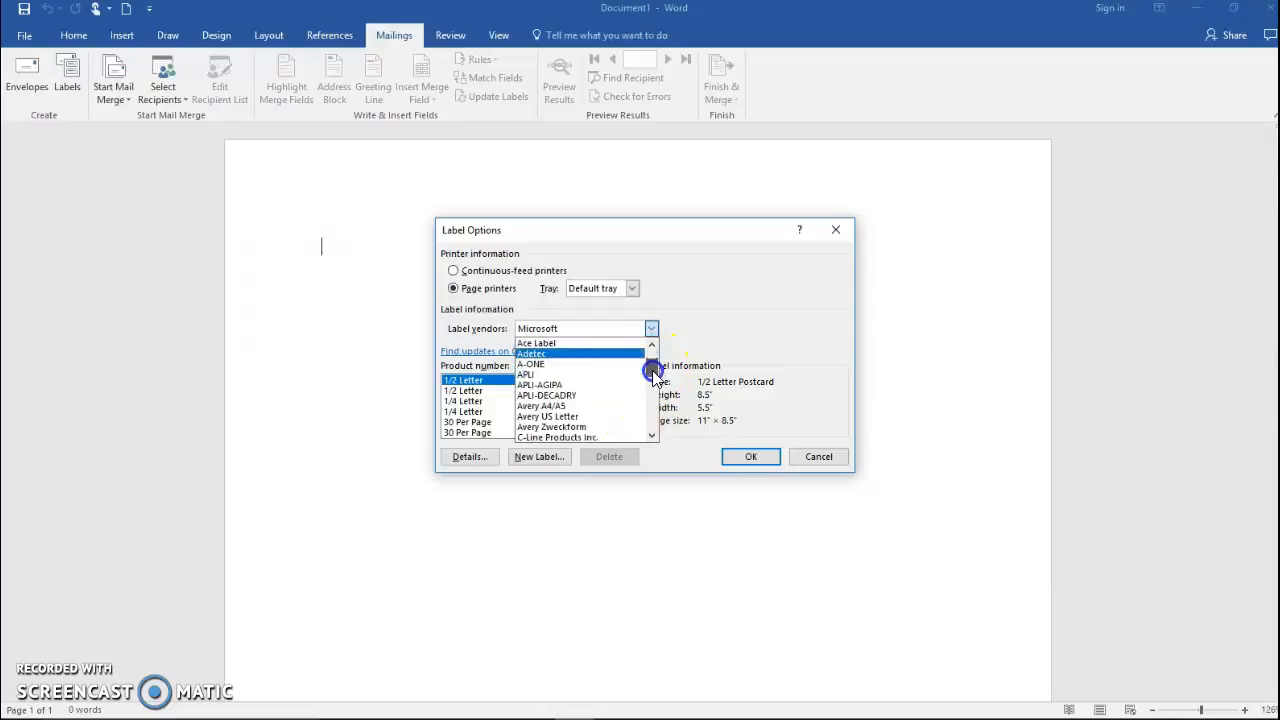
pyautogui.click(608, 418)
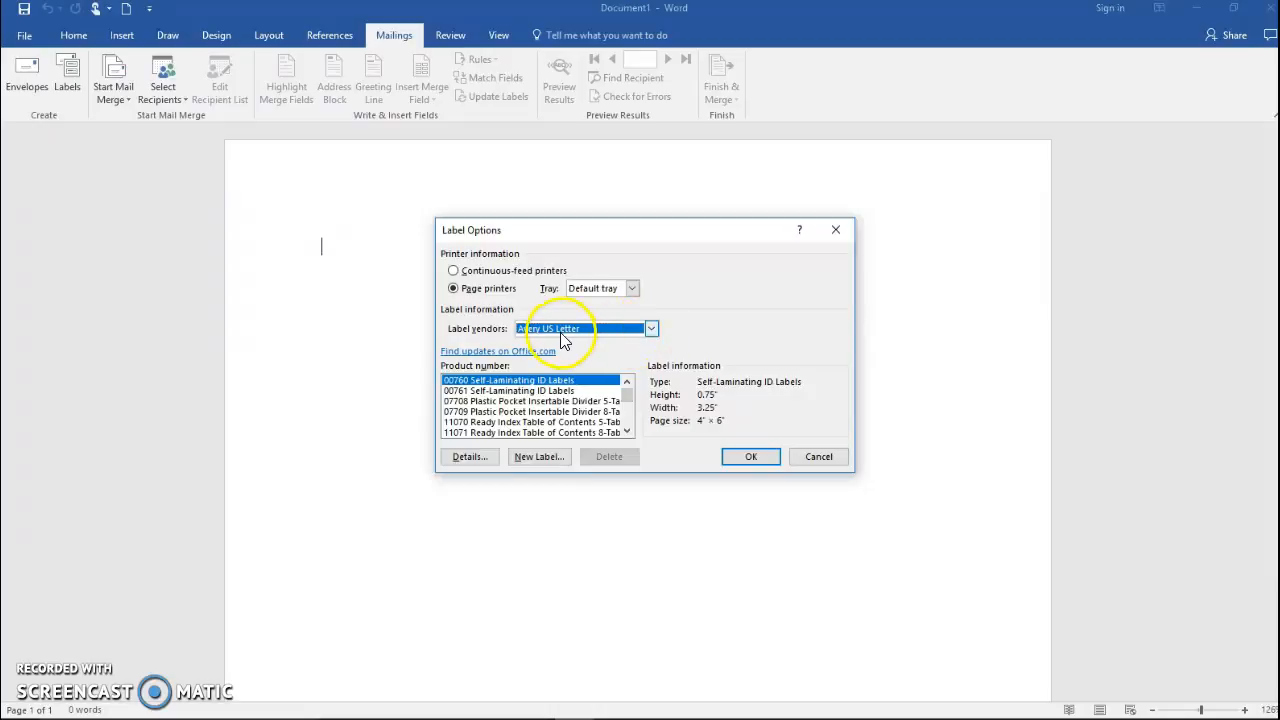
pyautogui.moveTo(626, 396); pyautogui.dragTo(626, 411)
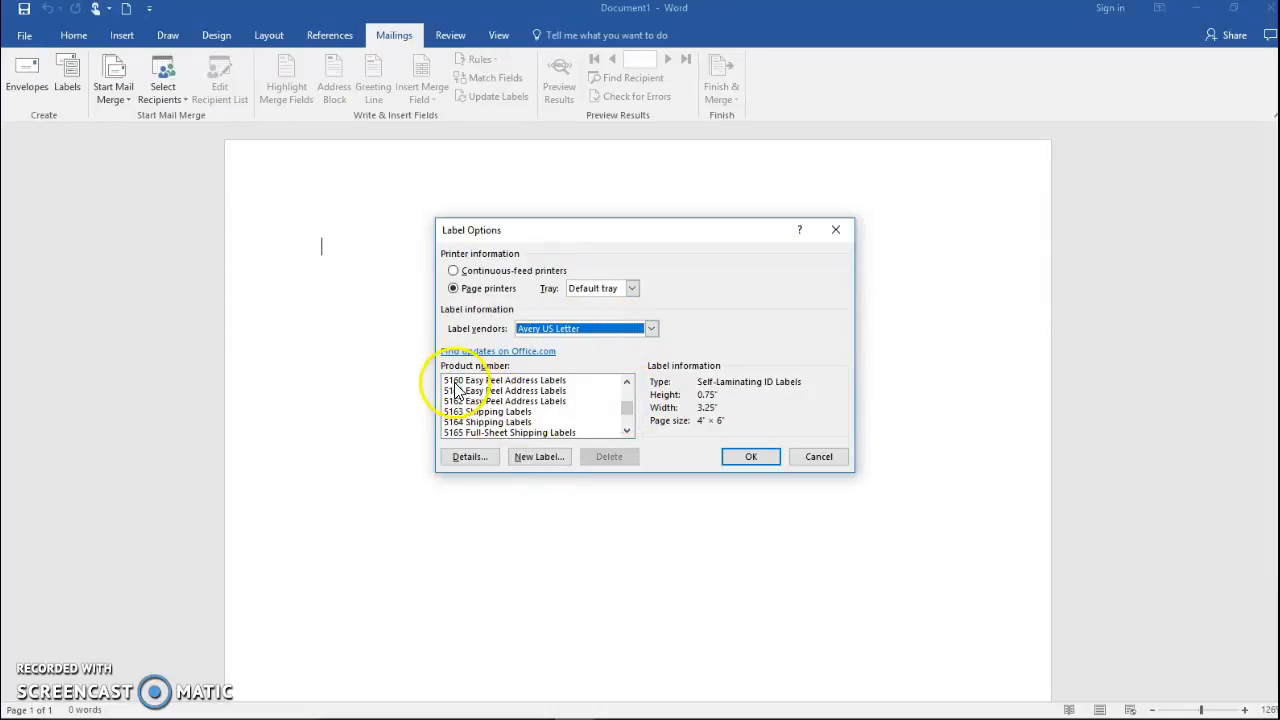
pyautogui.click(457, 381)
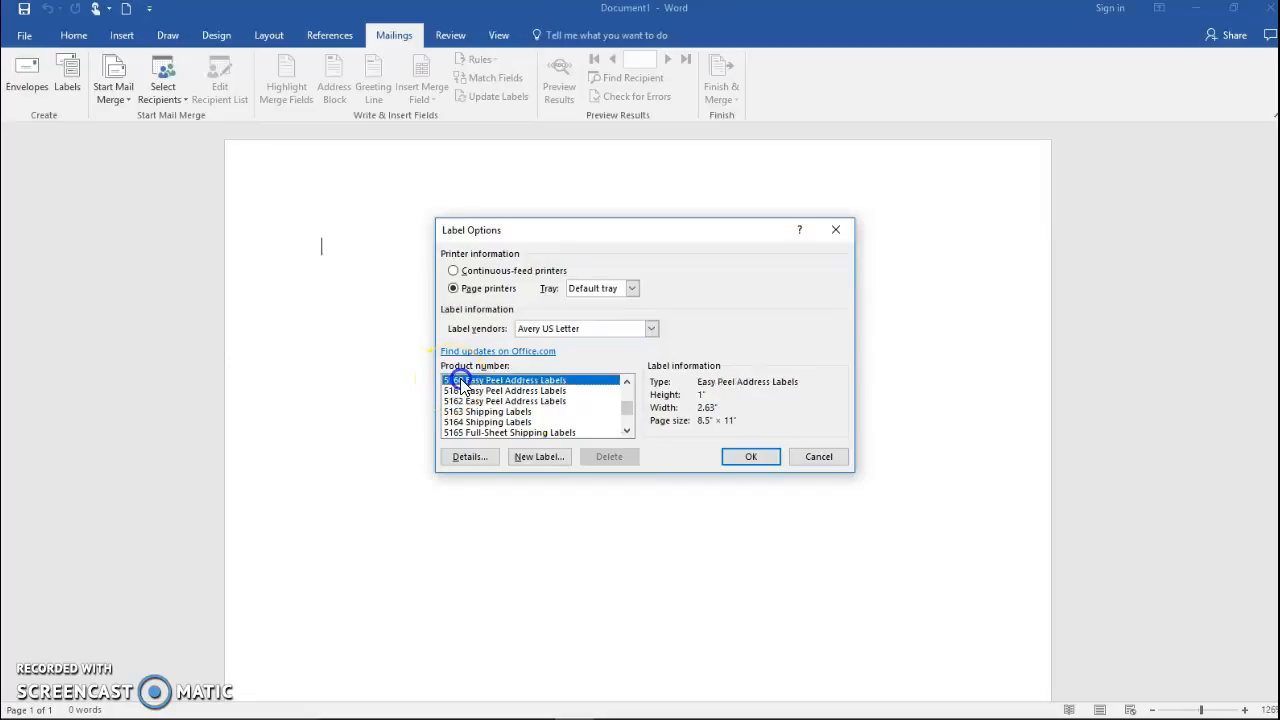
pyautogui.click(740, 457)
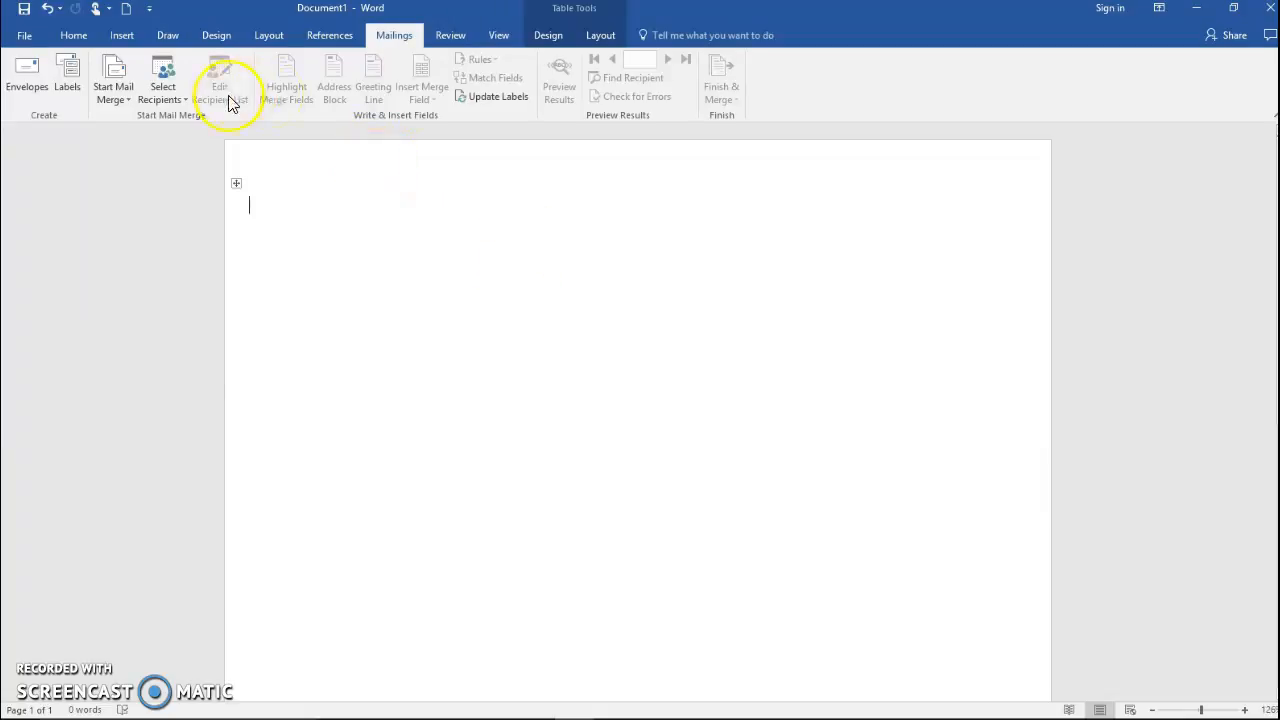
# Use the existing list 5k Prereg from Dropbox's RACES > LegWarmers > Prerace Documents folder as the merge recipients.
pyautogui.click(170, 95)
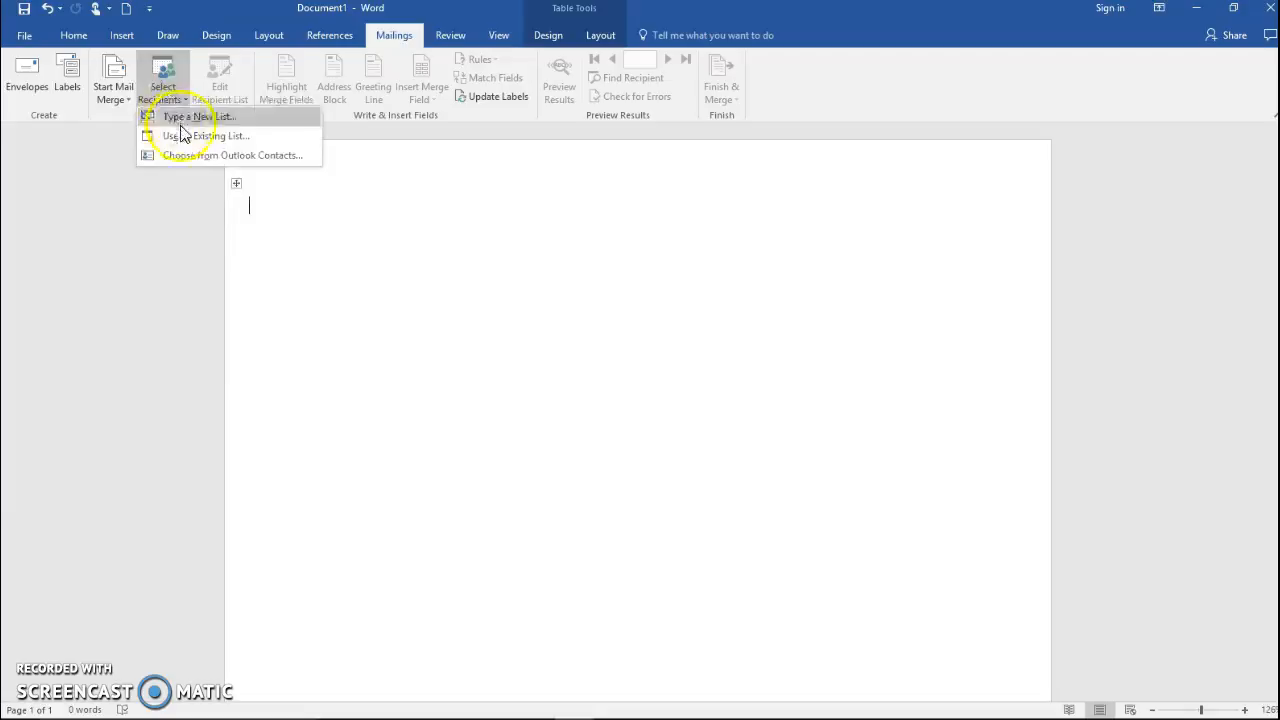
pyautogui.click(190, 139)
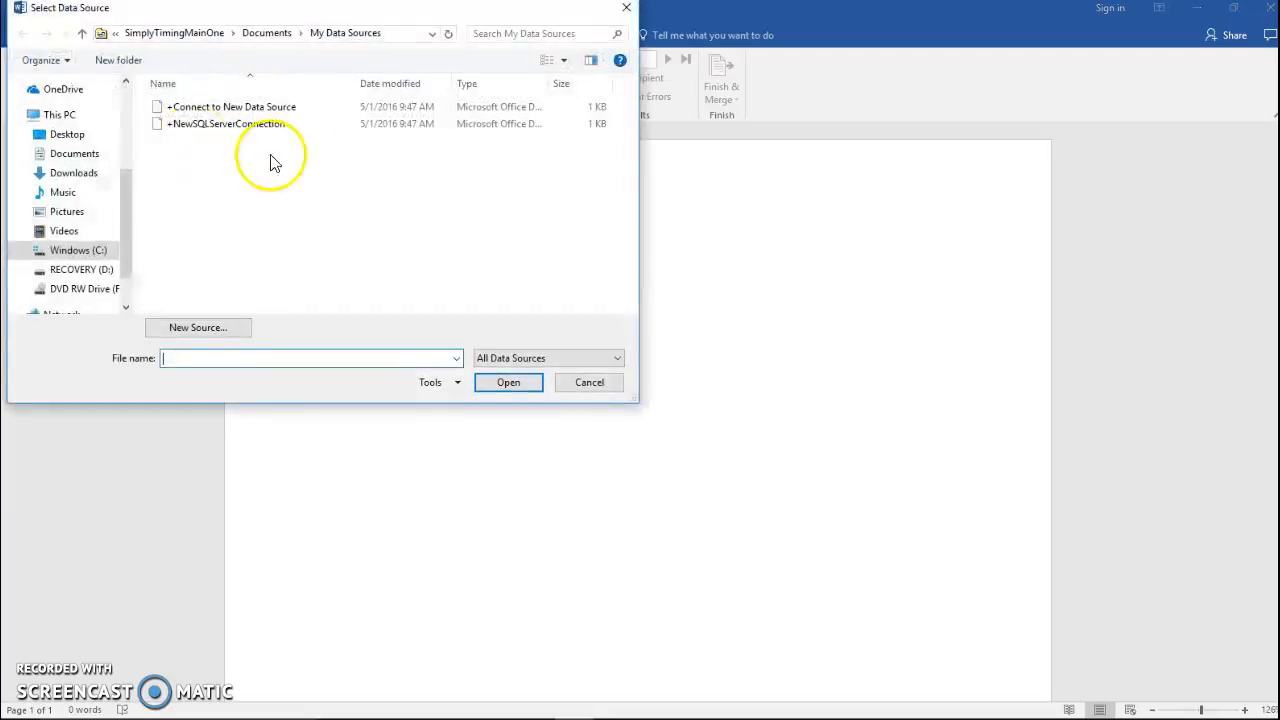
pyautogui.moveTo(125, 185); pyautogui.dragTo(128, 108)
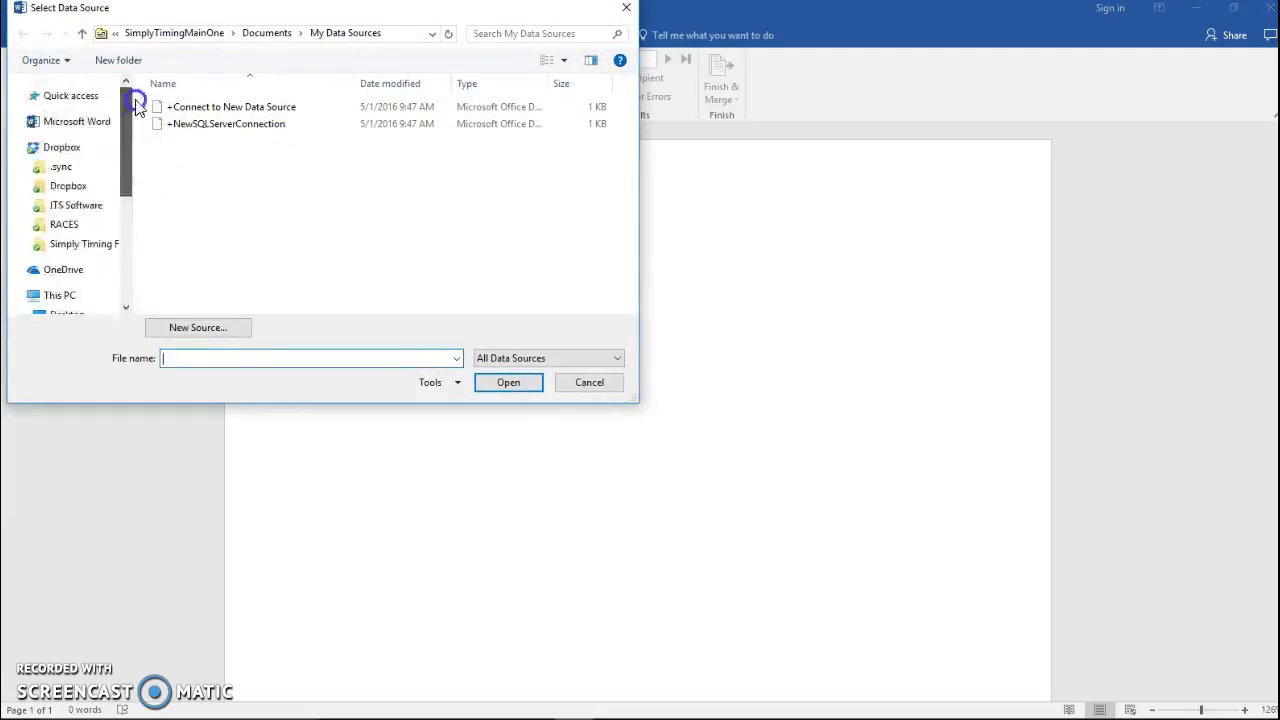
pyautogui.click(65, 224)
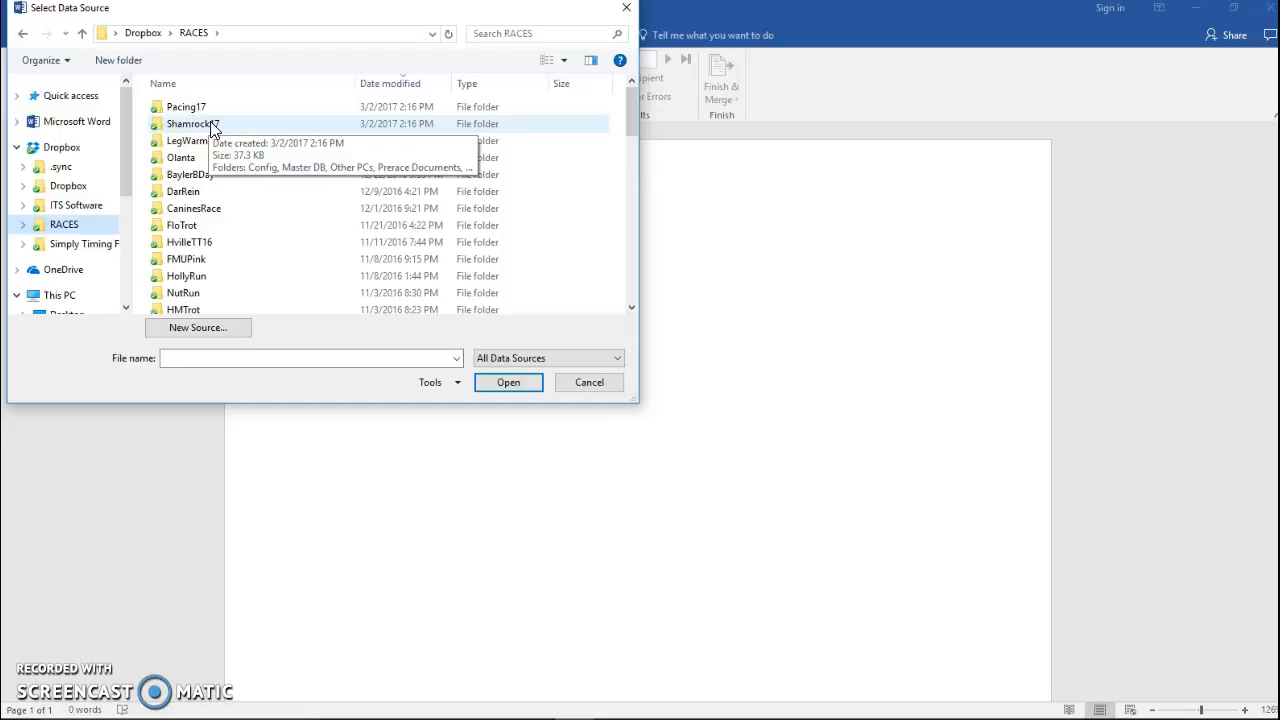
pyautogui.doubleClick(222, 142)
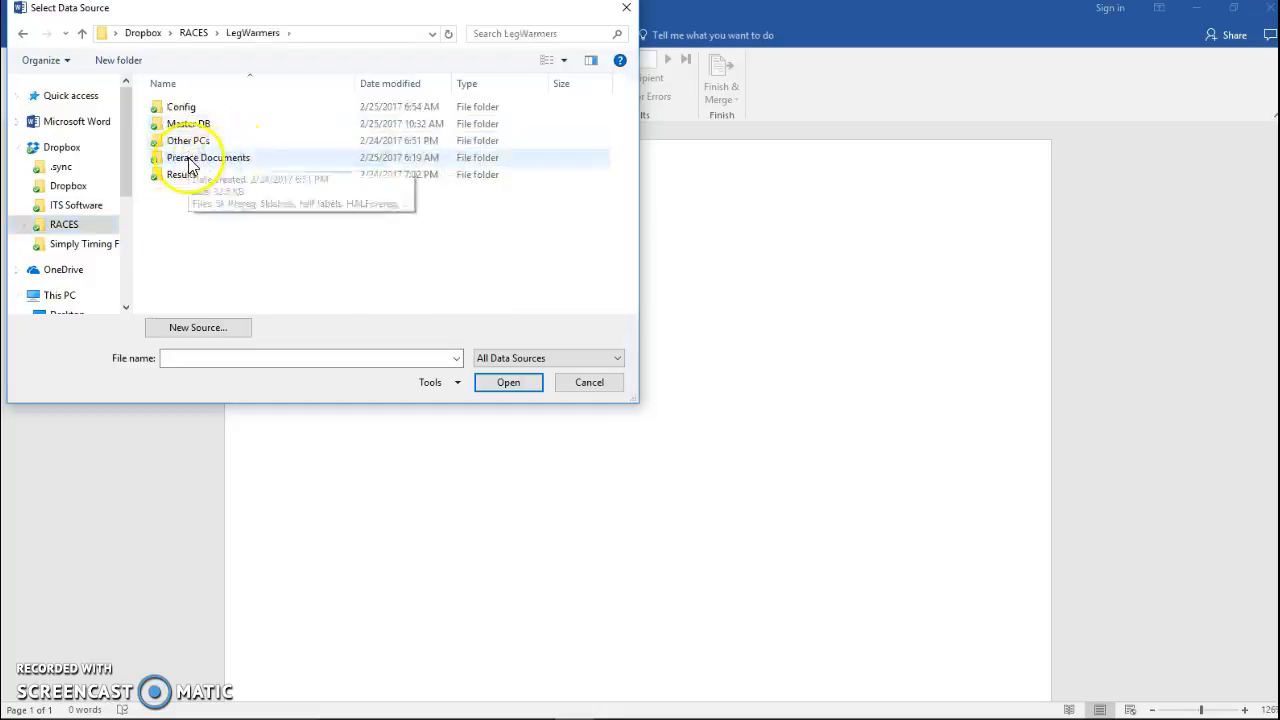
pyautogui.doubleClick(218, 159)
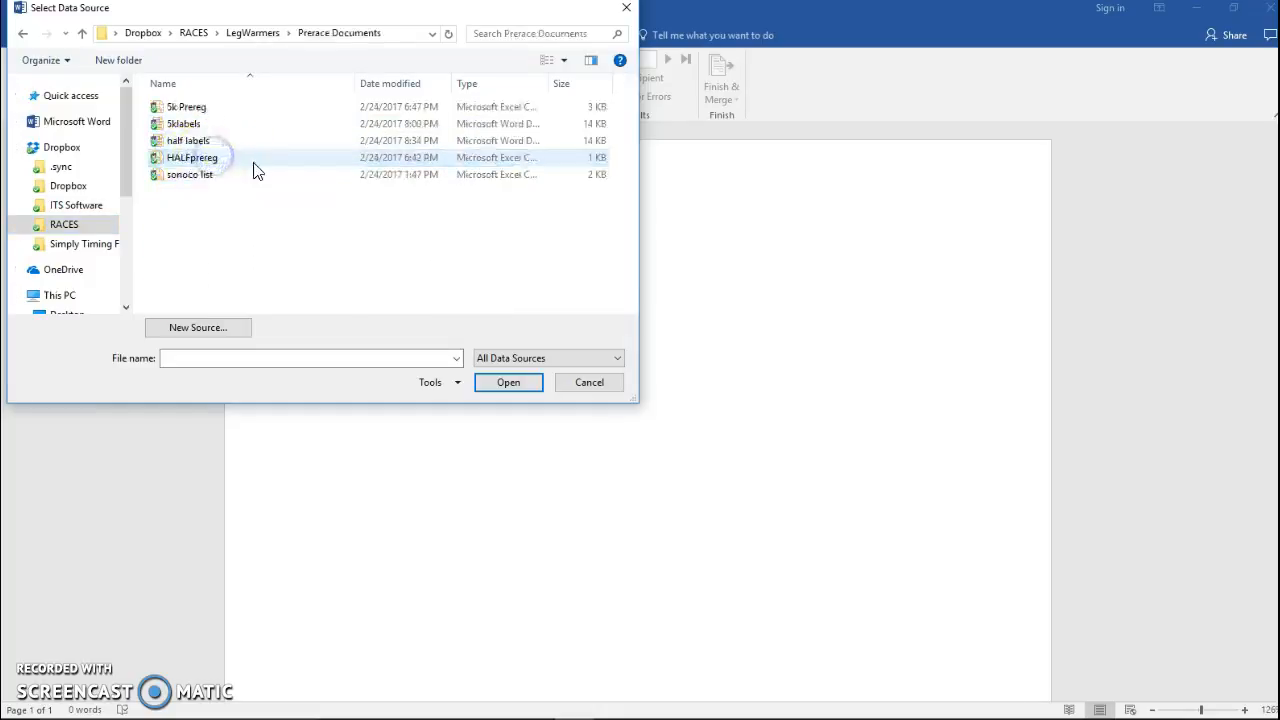
pyautogui.doubleClick(185, 107)
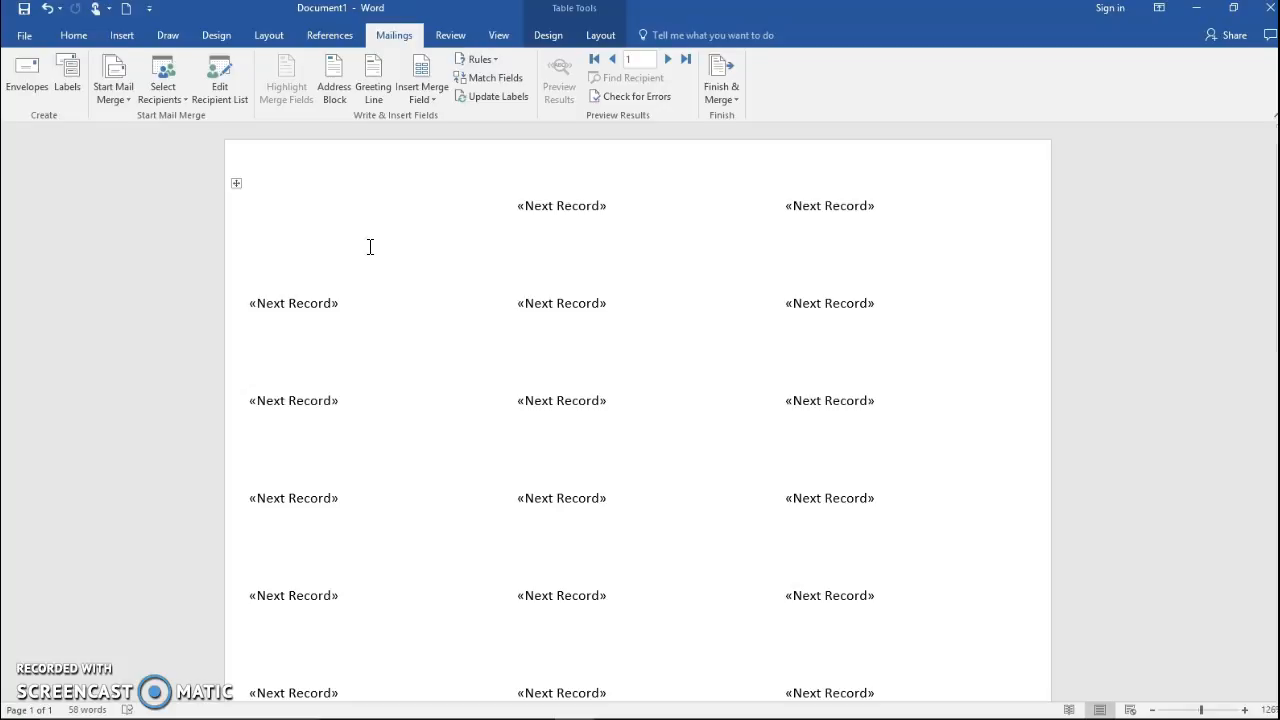
# In the first label, enter "Bib:" followed by the merge fields BibNumber, LastName, a comma and FirstName, and start a new line.
pyautogui.write('ib:')
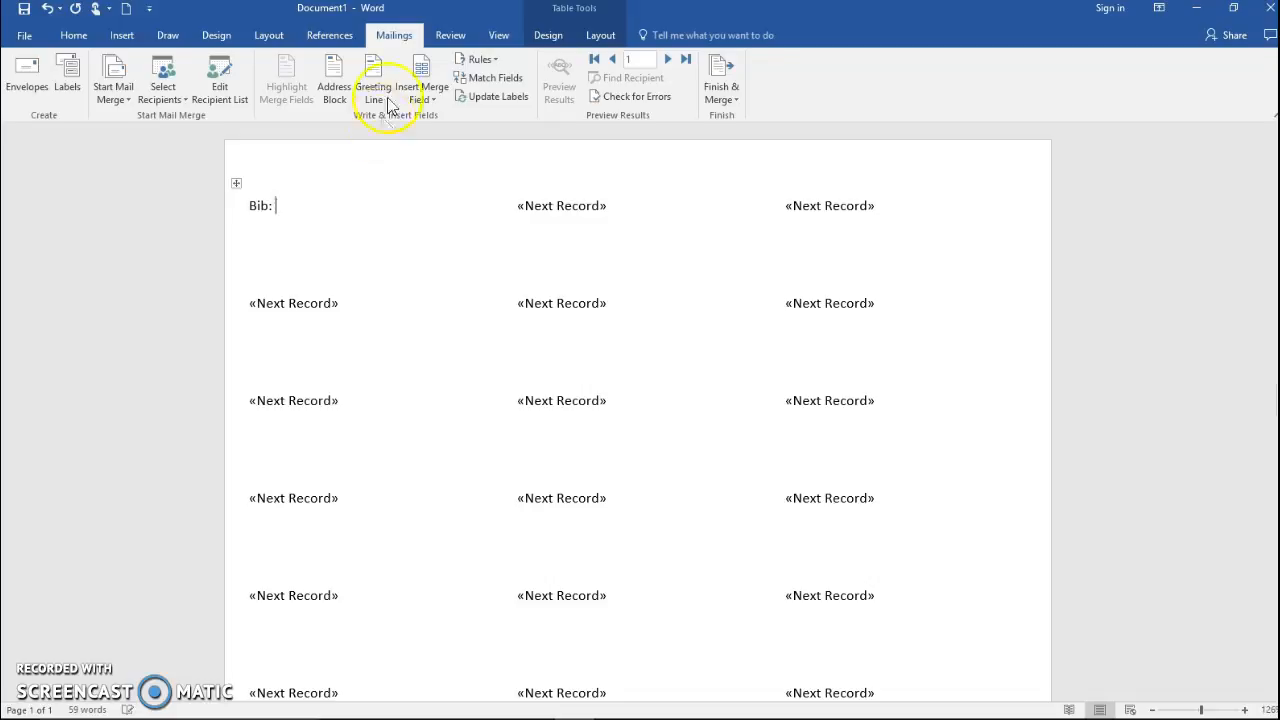
pyautogui.click(440, 92)
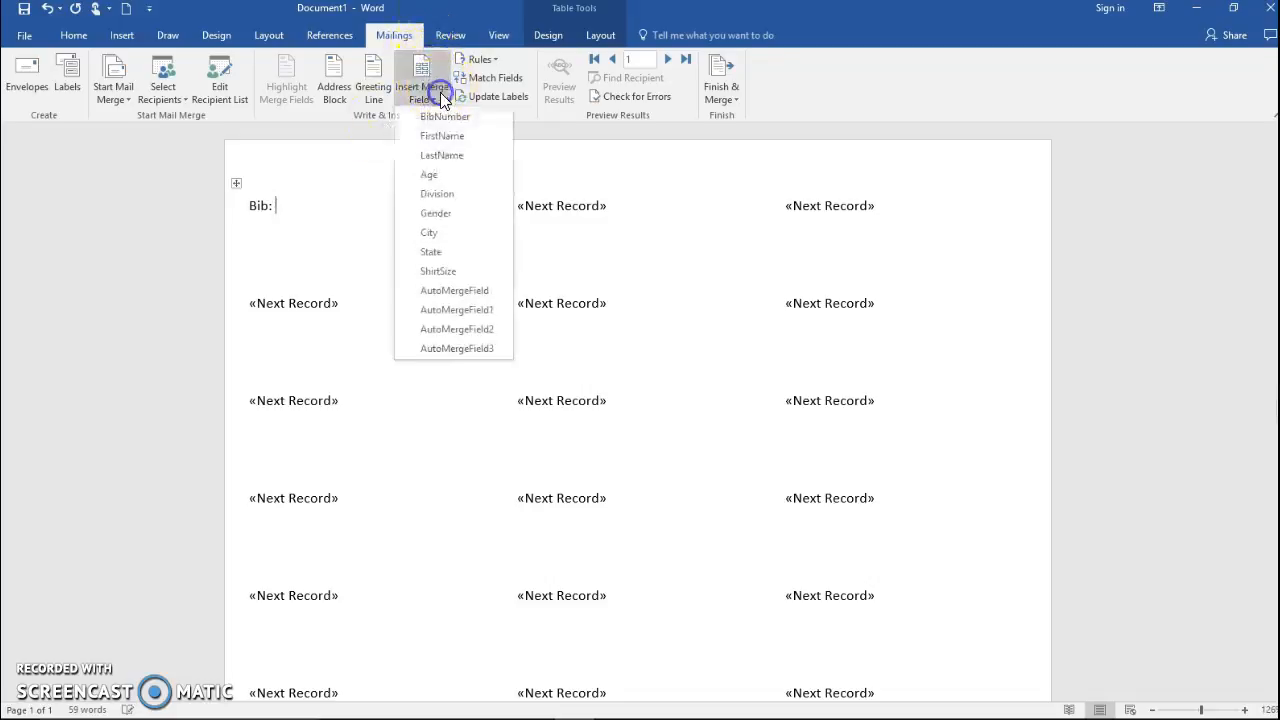
pyautogui.click(456, 110)
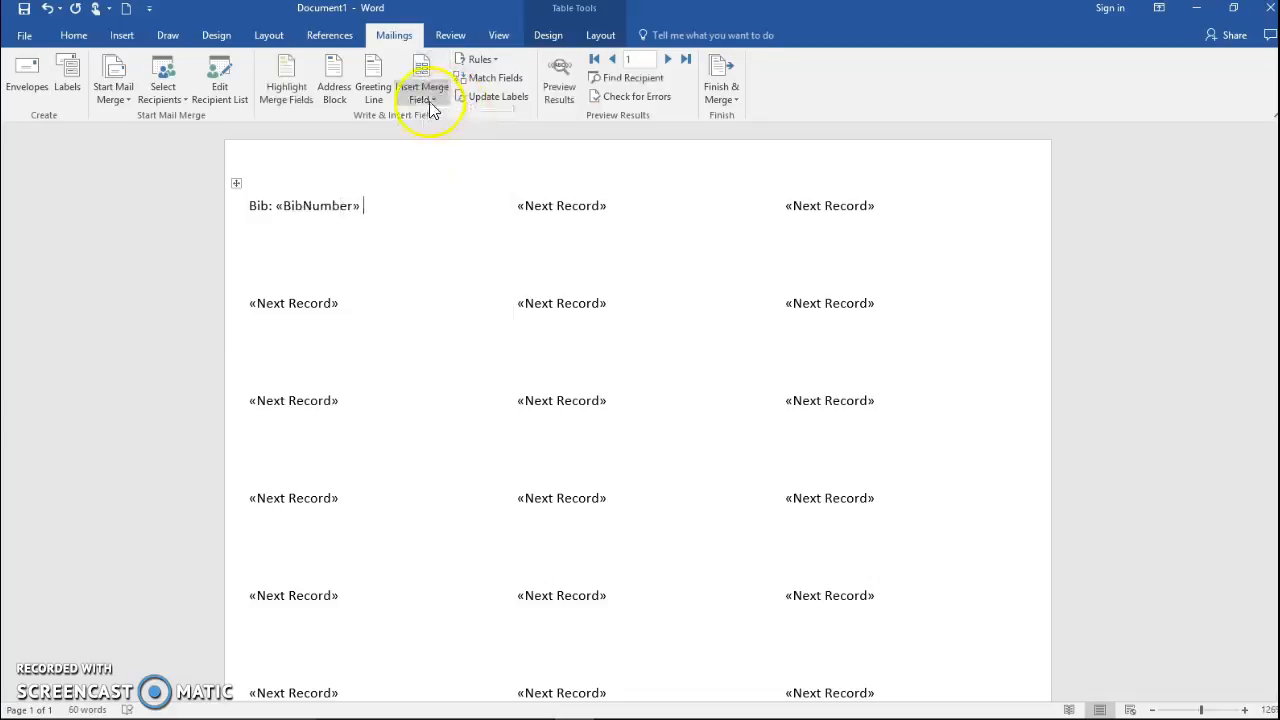
pyautogui.click(430, 100)
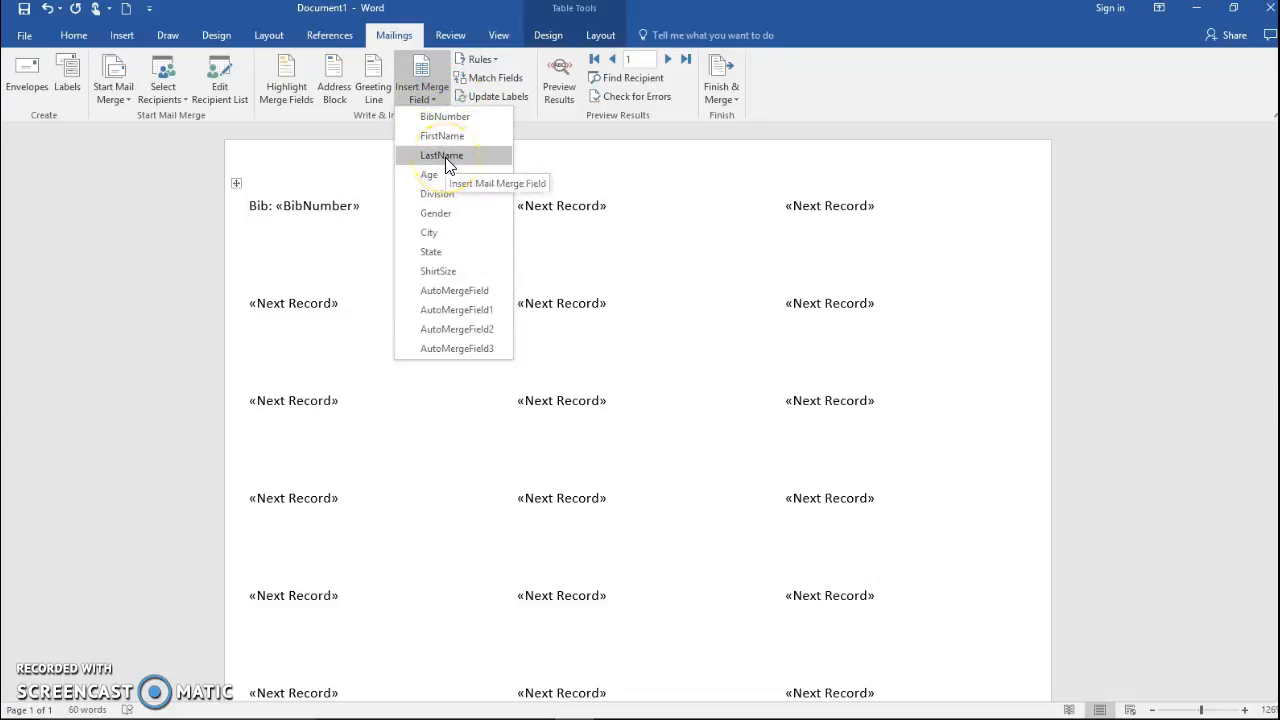
pyautogui.click(445, 155)
pyautogui.write(',')
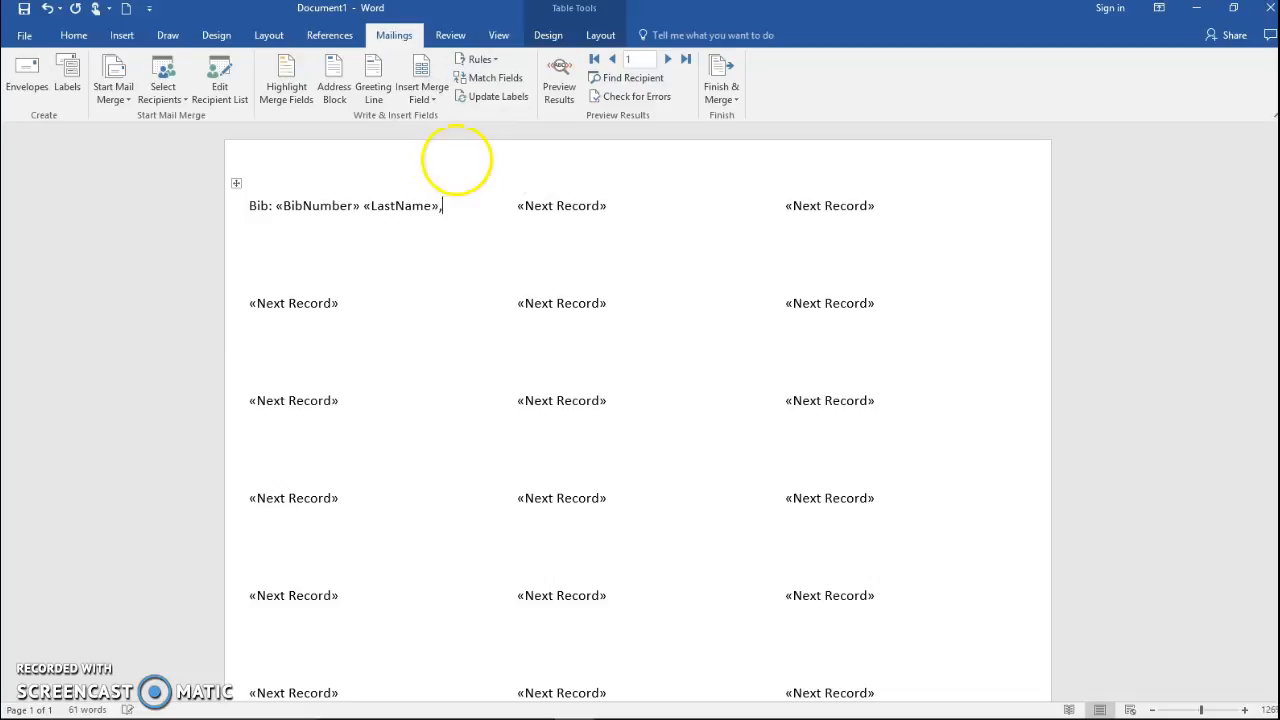
pyautogui.click(425, 95)
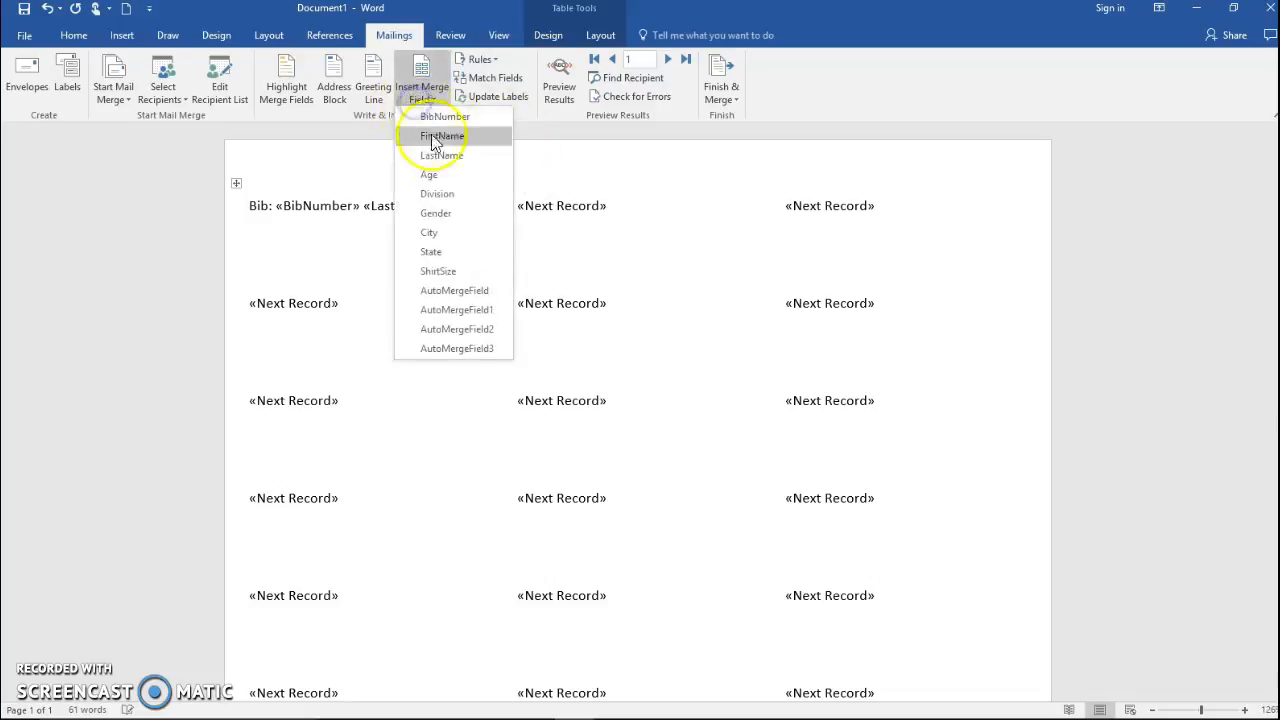
pyautogui.click(440, 145)
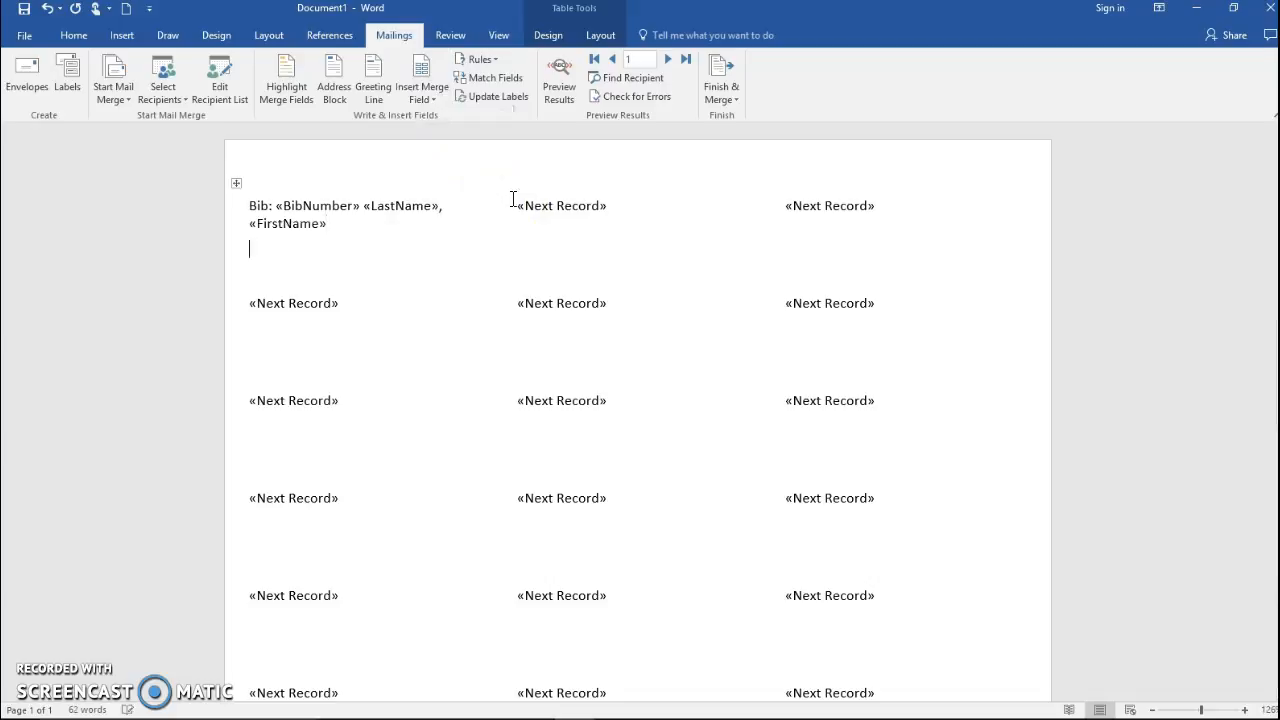
pyautogui.press('Return')
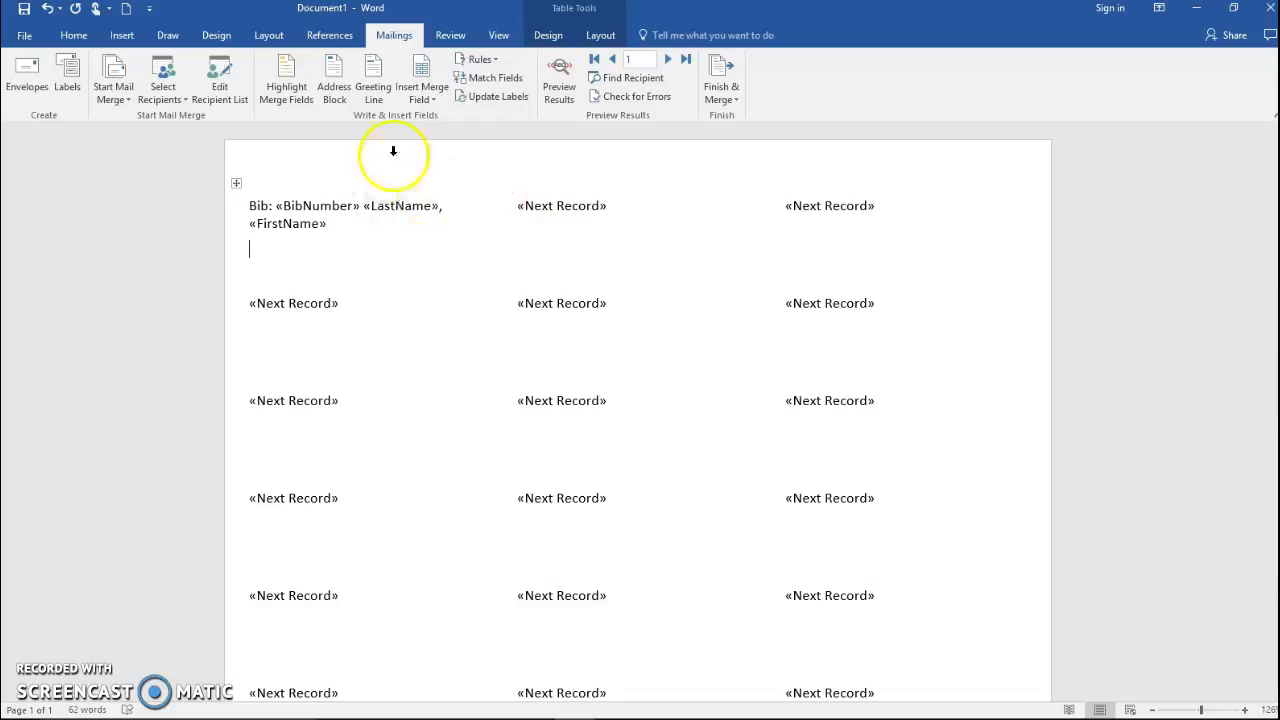
# On the first label's second line, enter the merge fields Gender, a comma and Age, followed by "Div:" and the Division field.
pyautogui.click(424, 97)
pyautogui.click(438, 213)
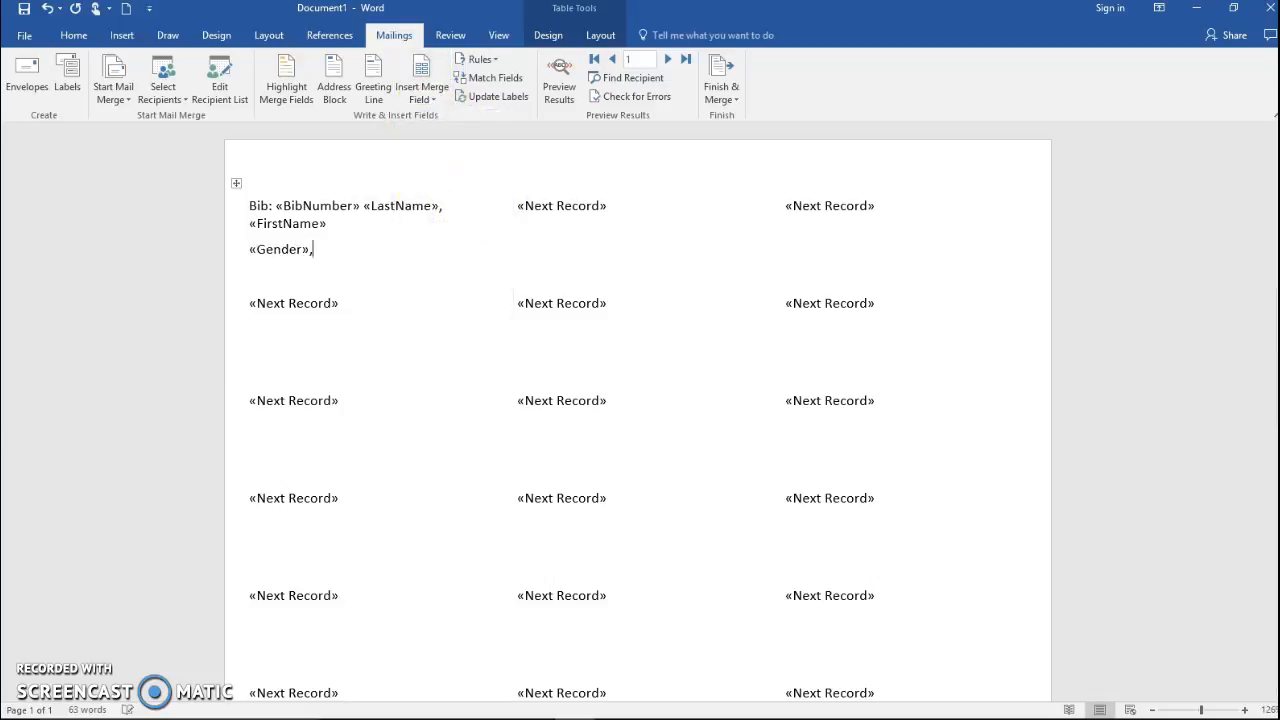
pyautogui.click(422, 96)
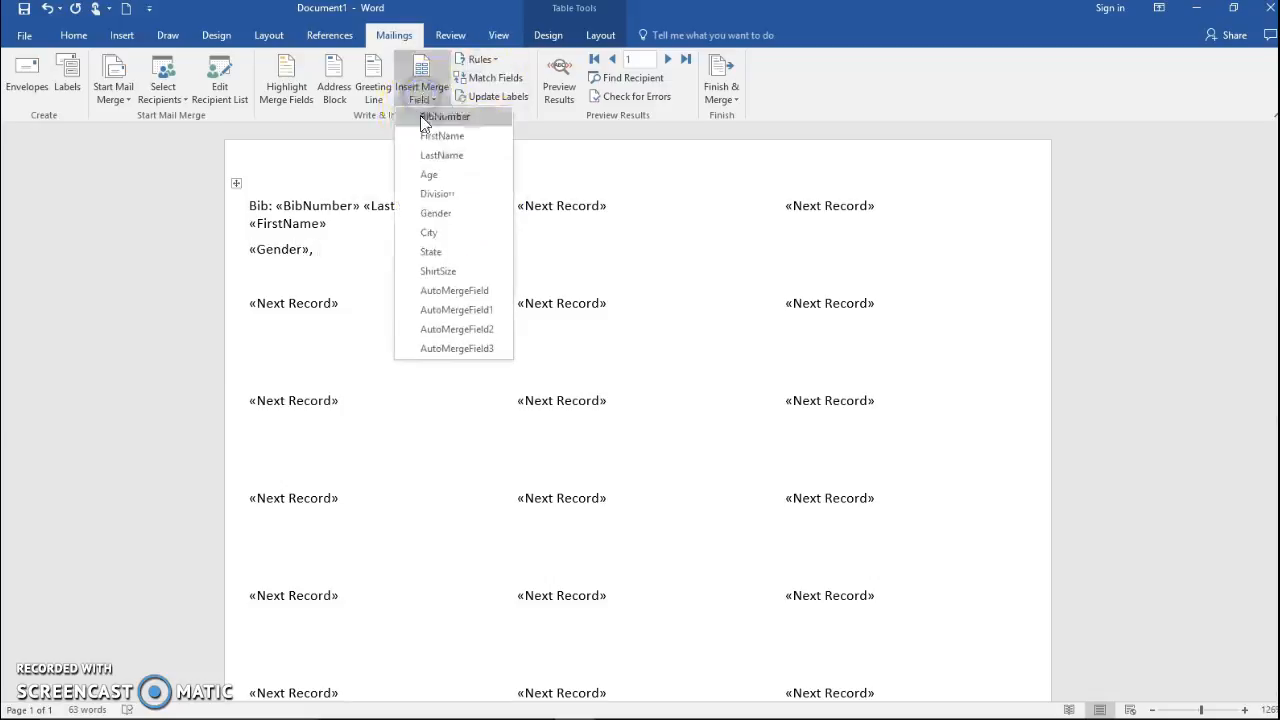
pyautogui.click(442, 171)
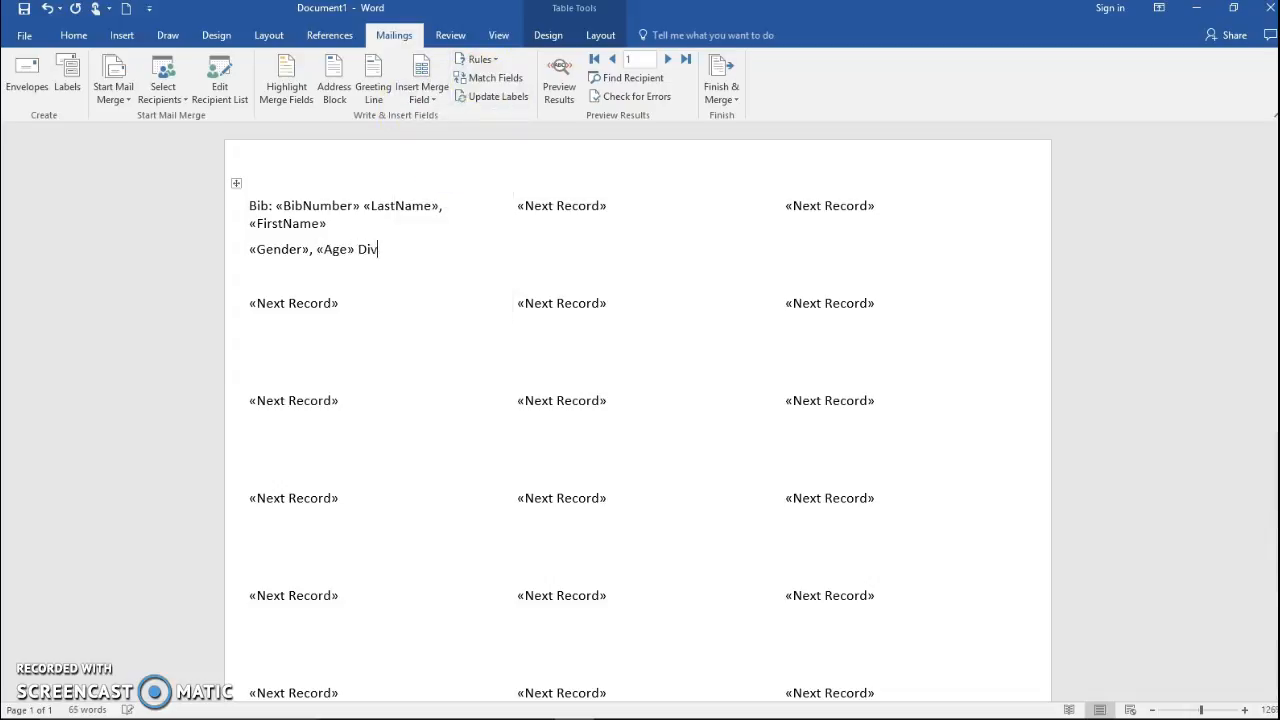
pyautogui.click(430, 106)
pyautogui.click(432, 102)
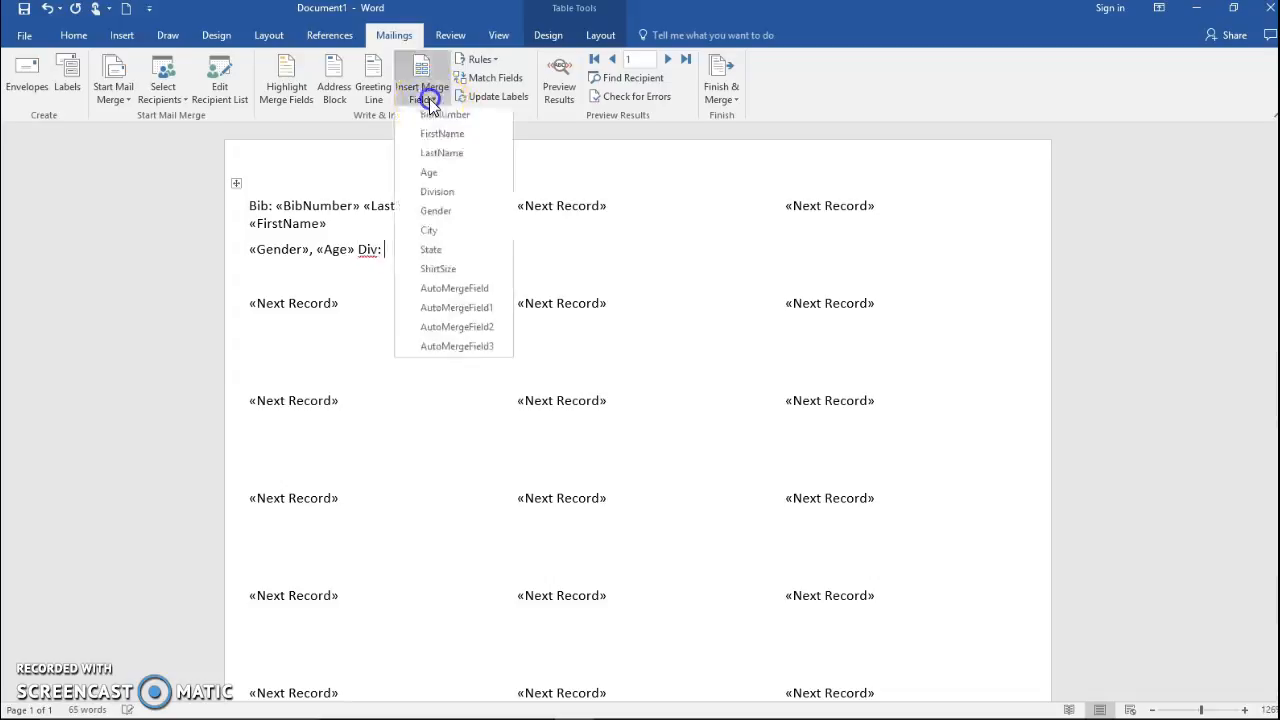
pyautogui.click(446, 203)
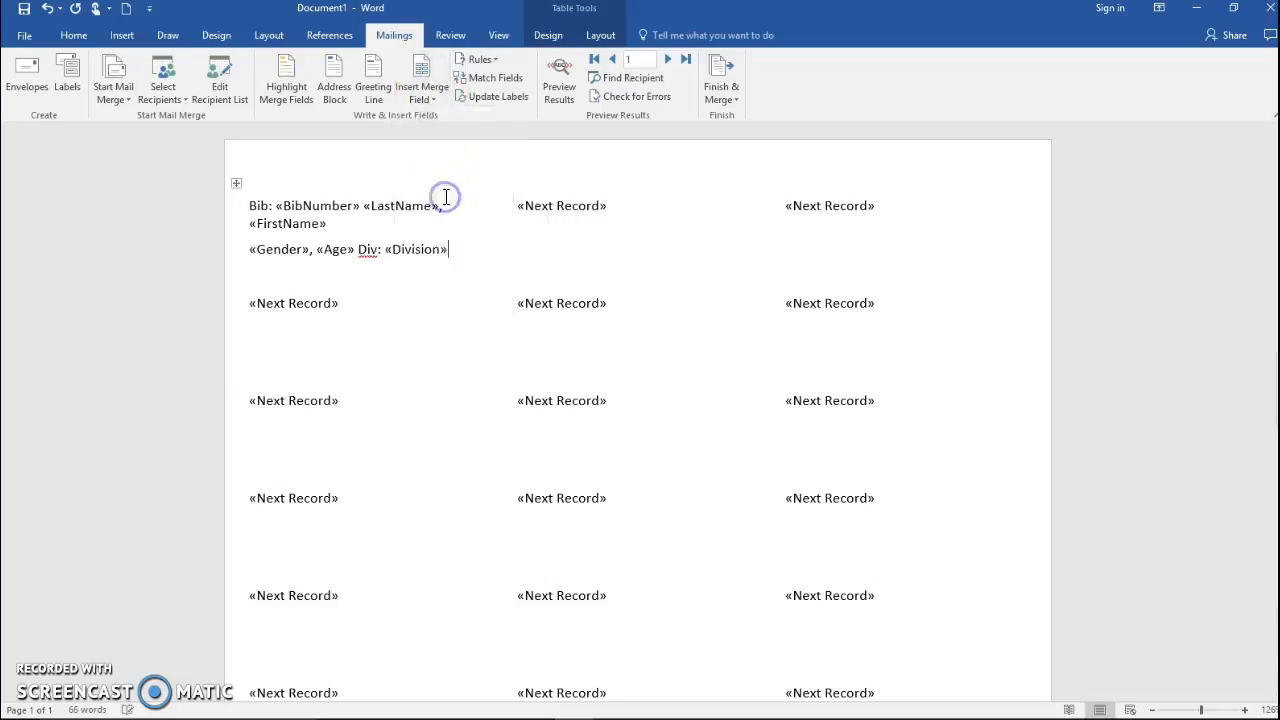
# Add a third line to the first label with "T-Shirt:" followed by the ShirtSize merge field.
pyautogui.press('Return')
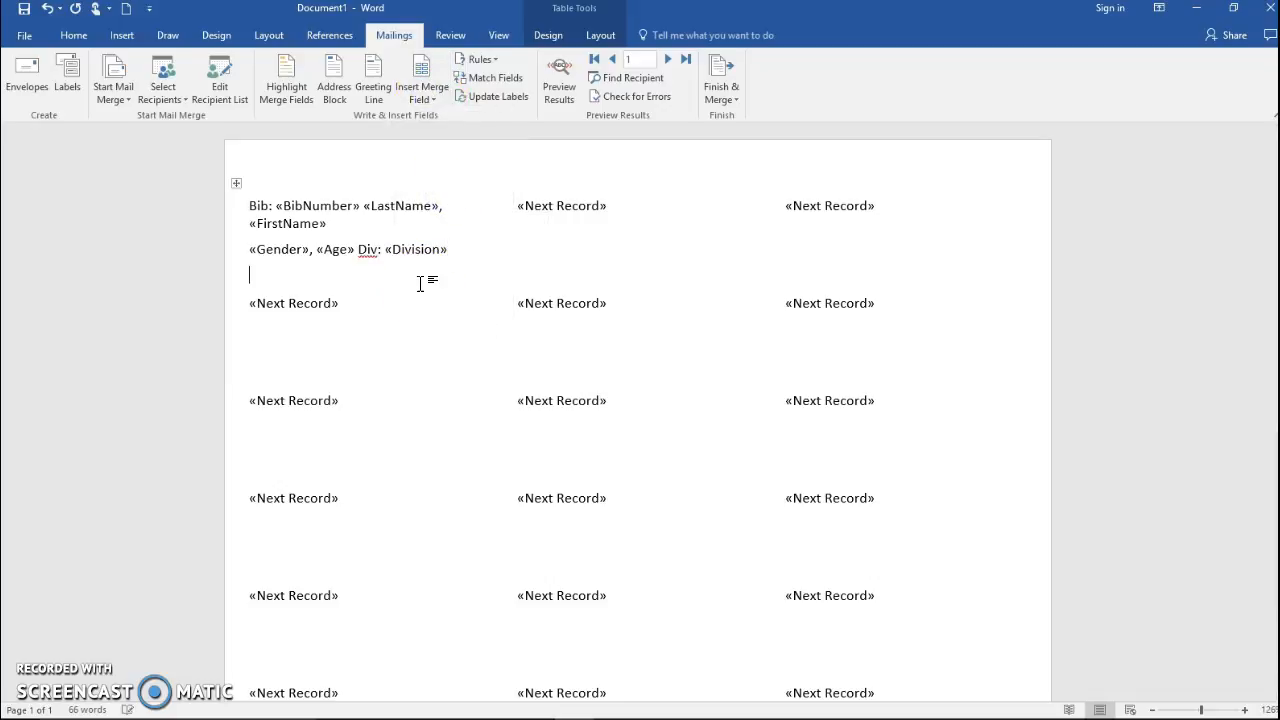
pyautogui.write('T-Shirt:')
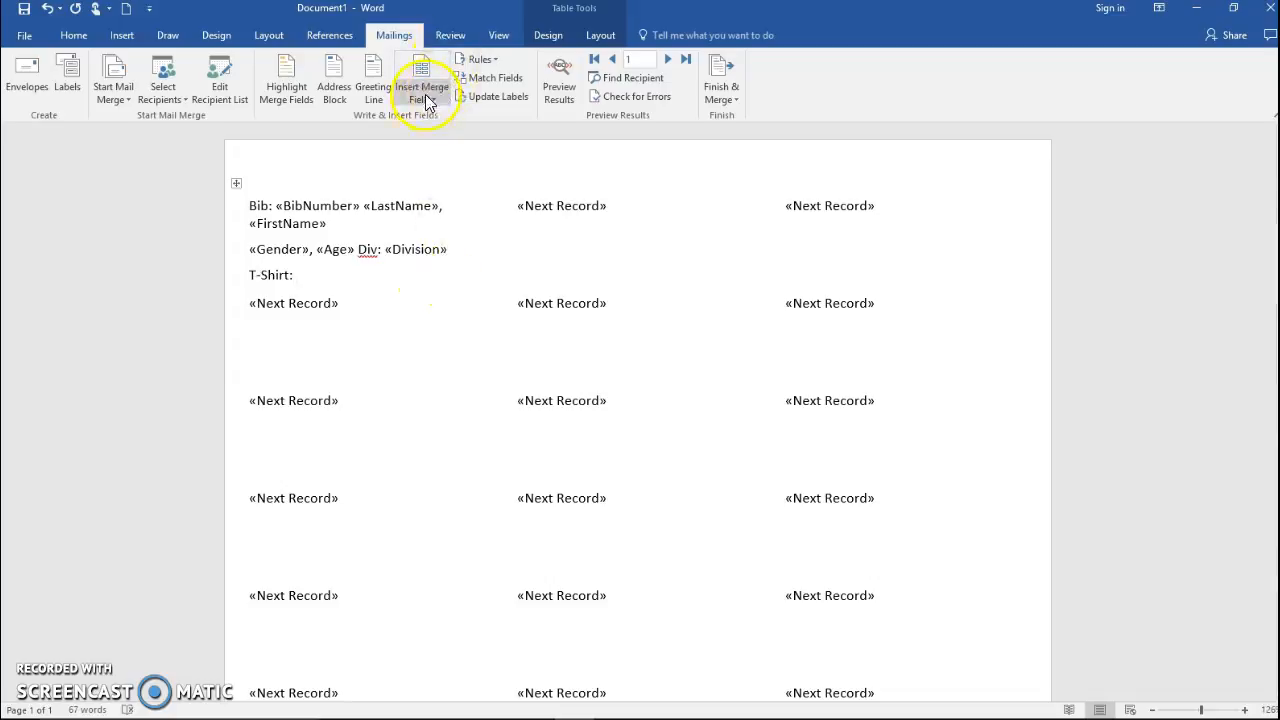
pyautogui.click(425, 97)
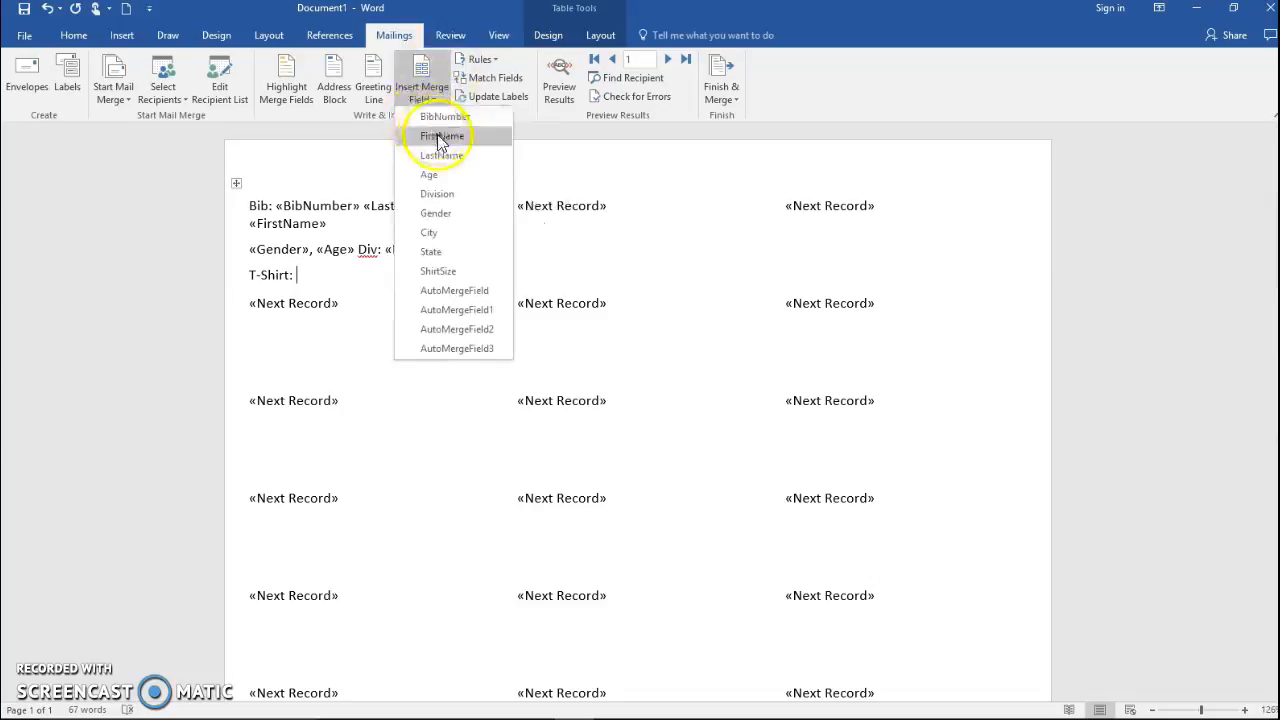
pyautogui.click(455, 271)
# Center all the lines of text in the first label.
pyautogui.click(362, 283)
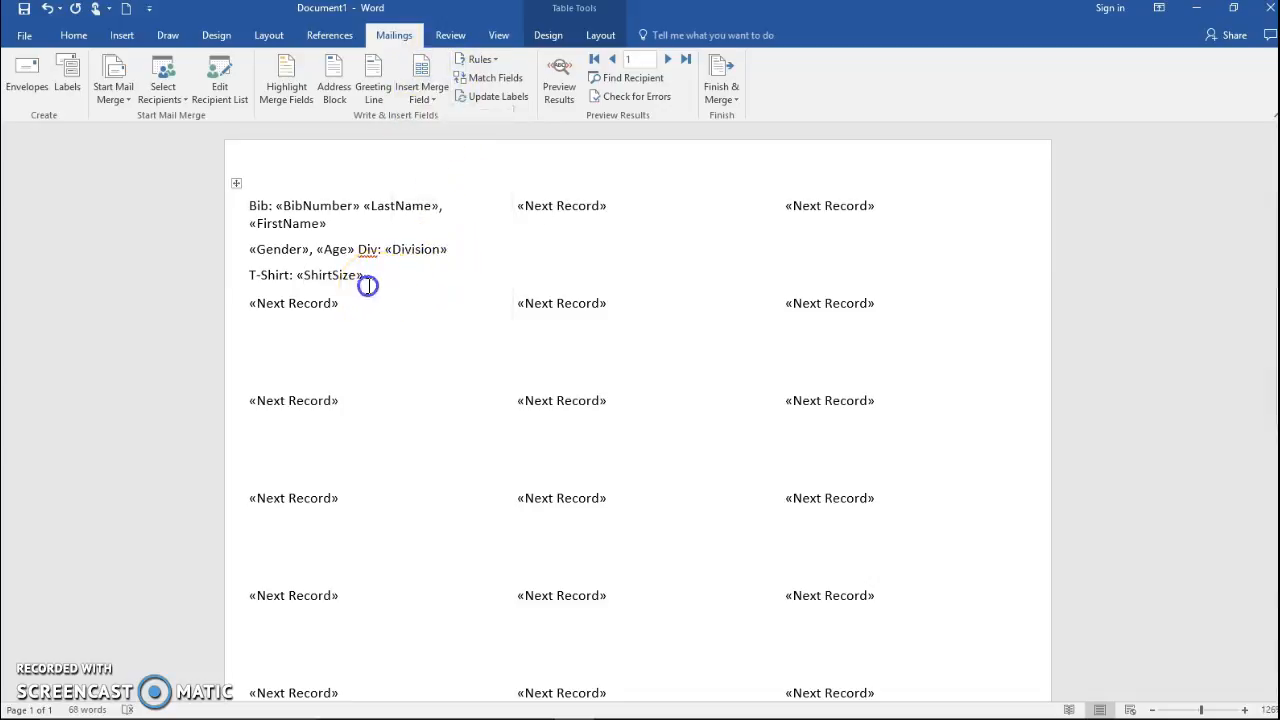
pyautogui.moveTo(370, 277); pyautogui.dragTo(251, 203)
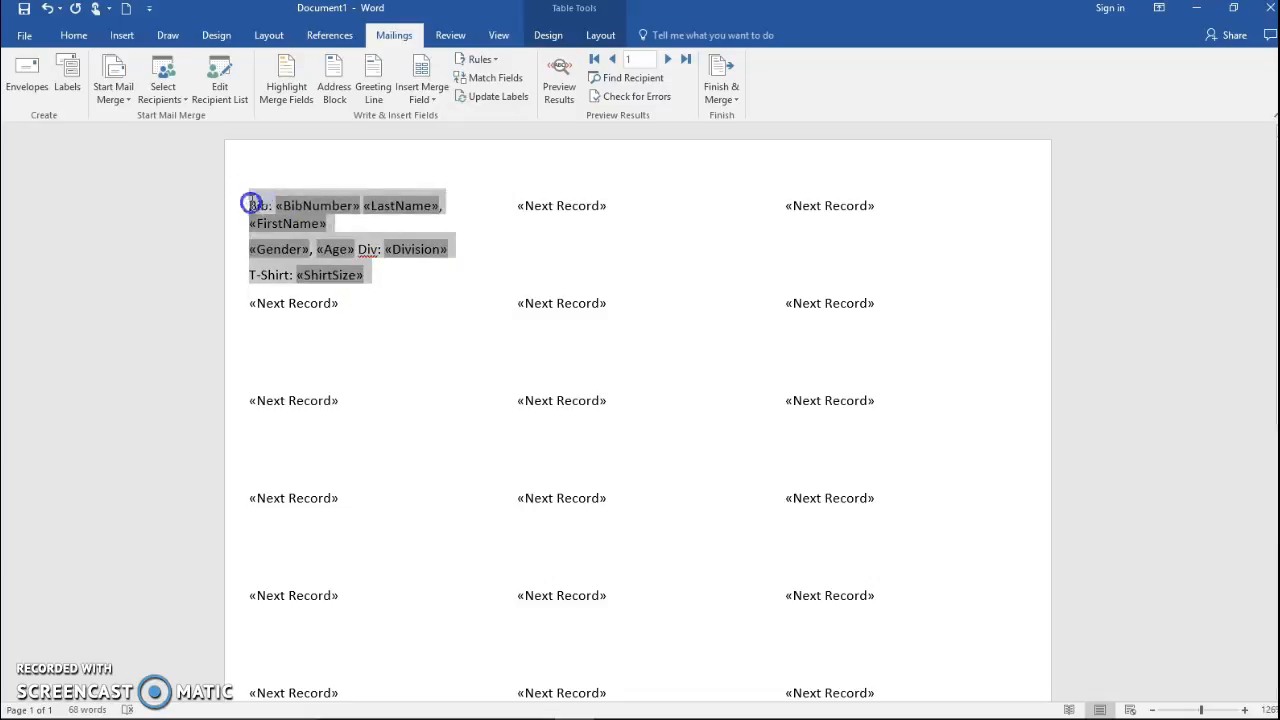
pyautogui.click(70, 44)
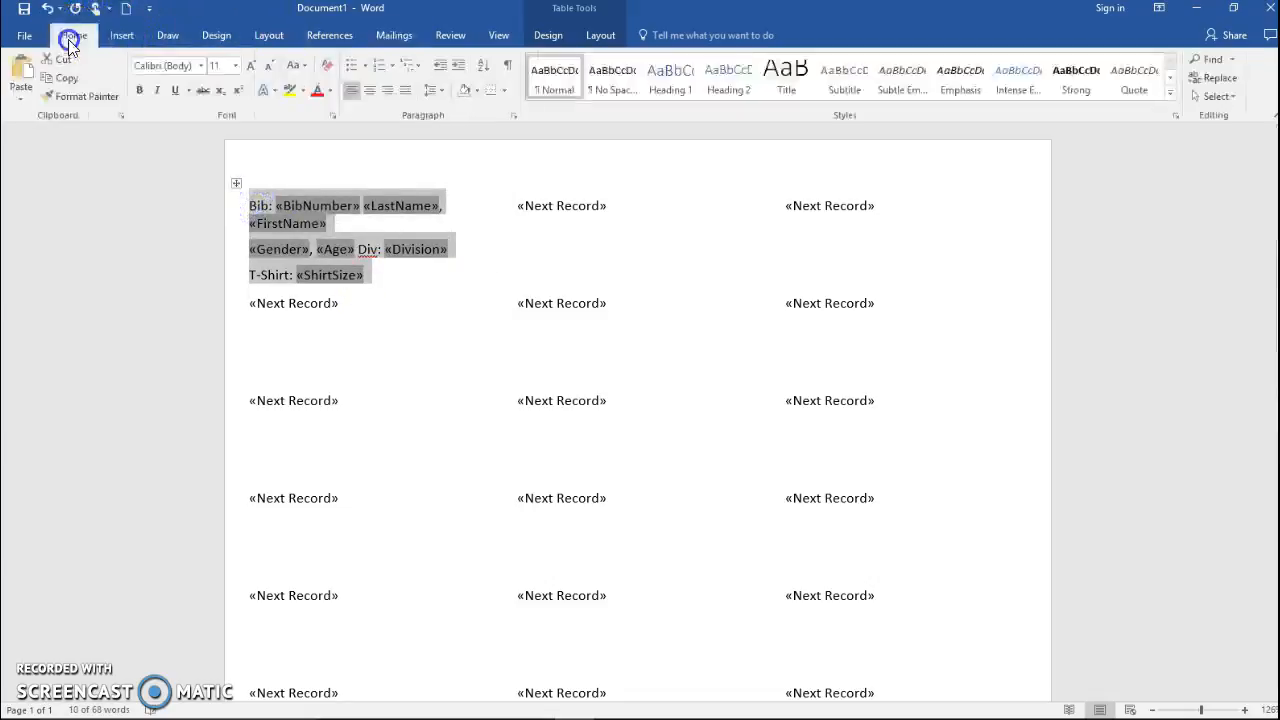
pyautogui.click(370, 100)
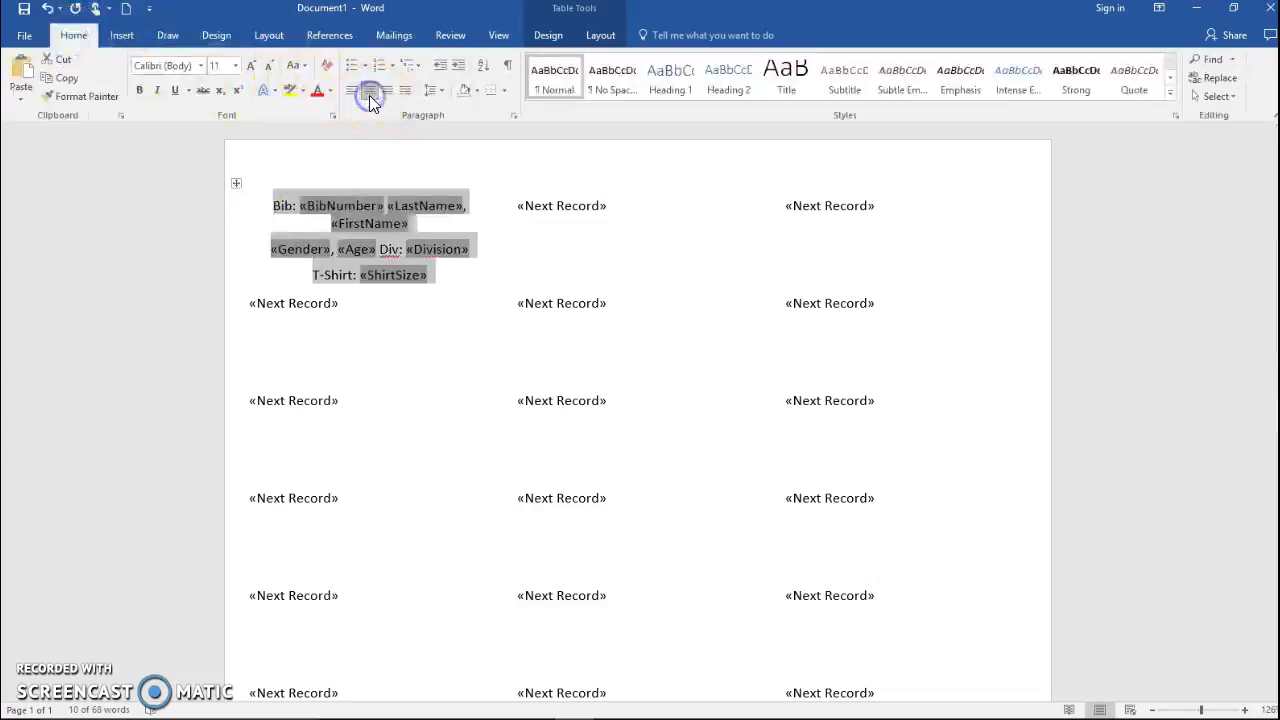
# Make "Bib:" and the BibNumber merge field bold in the first label.
pyautogui.click(385, 205)
pyautogui.click(383, 206)
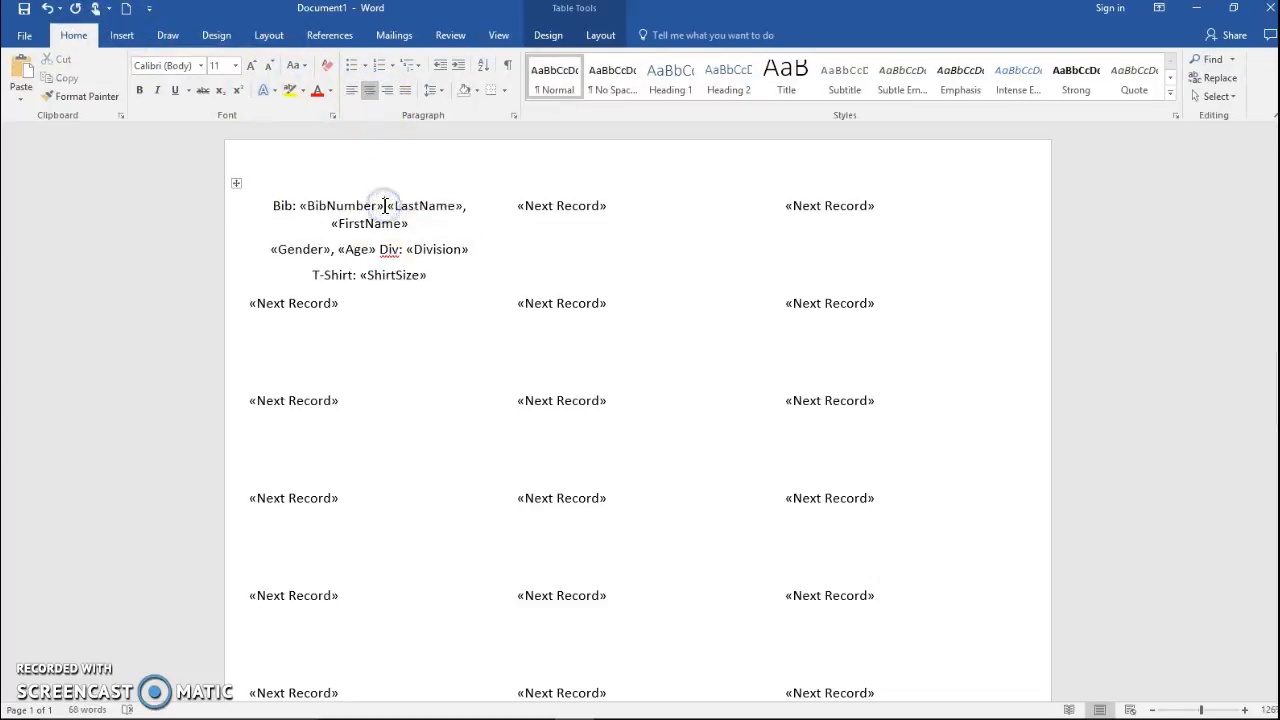
pyautogui.moveTo(385, 205); pyautogui.dragTo(270, 207)
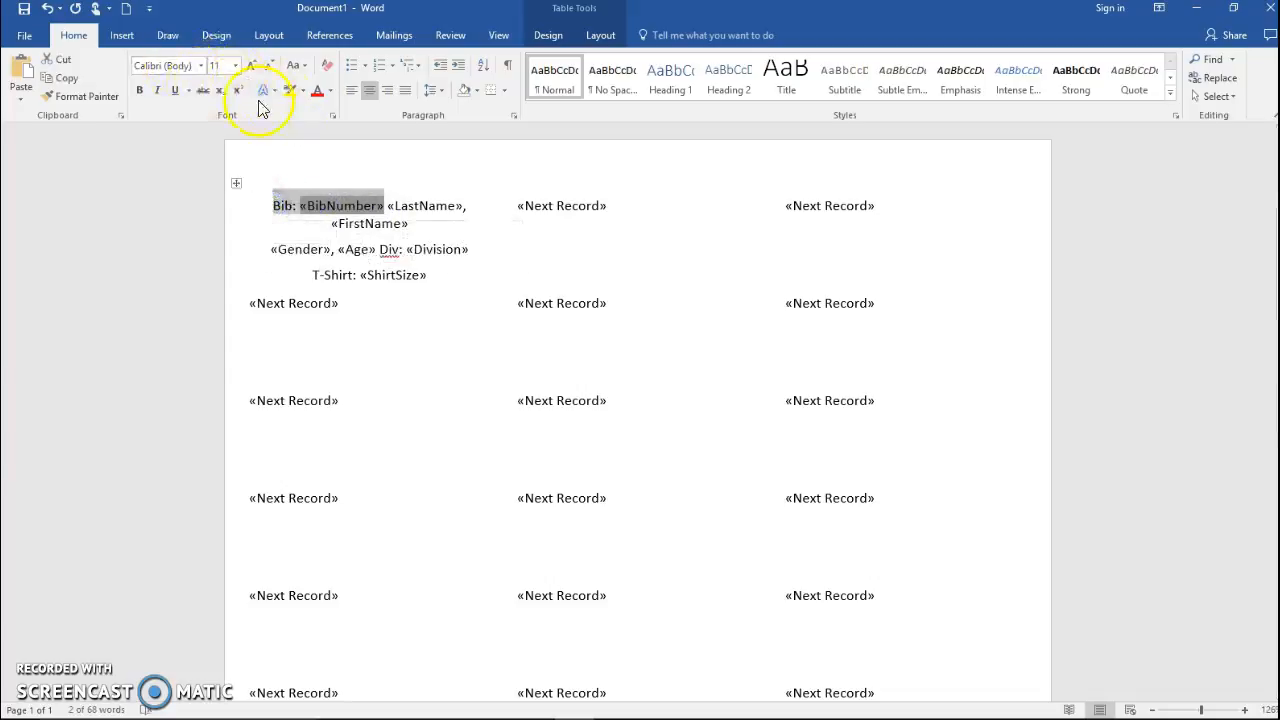
pyautogui.click(139, 90)
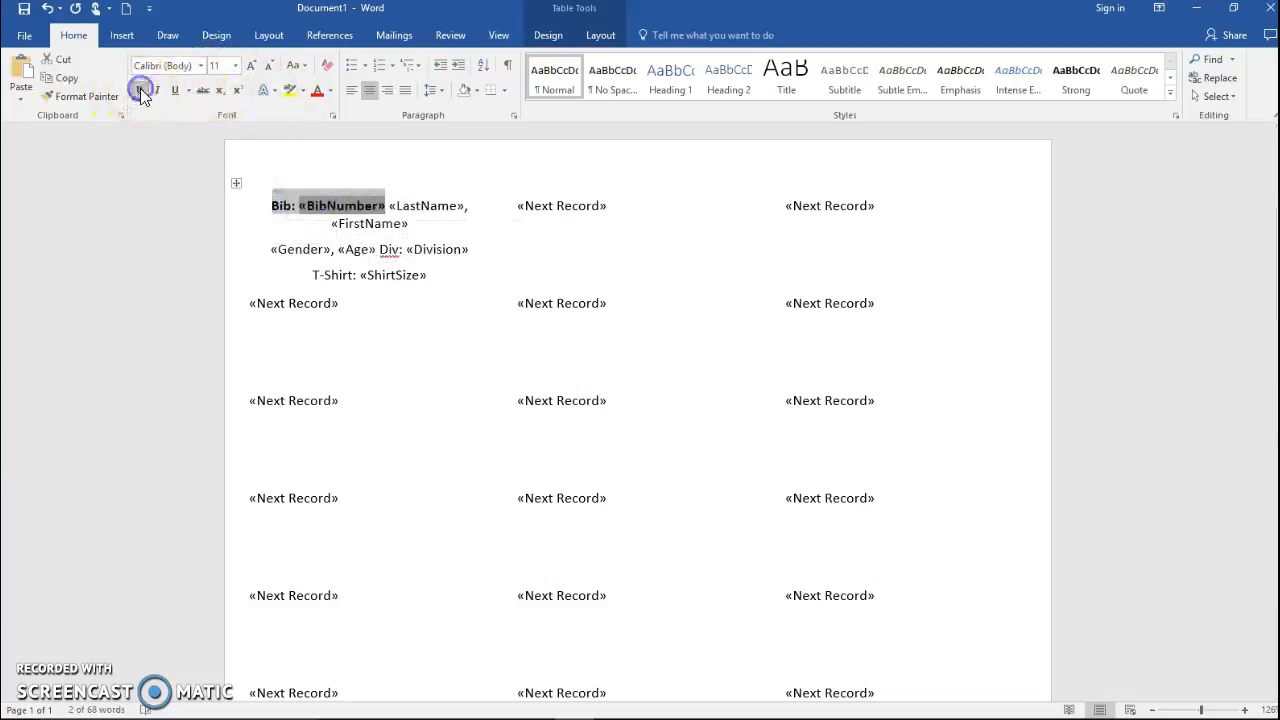
pyautogui.click(423, 222)
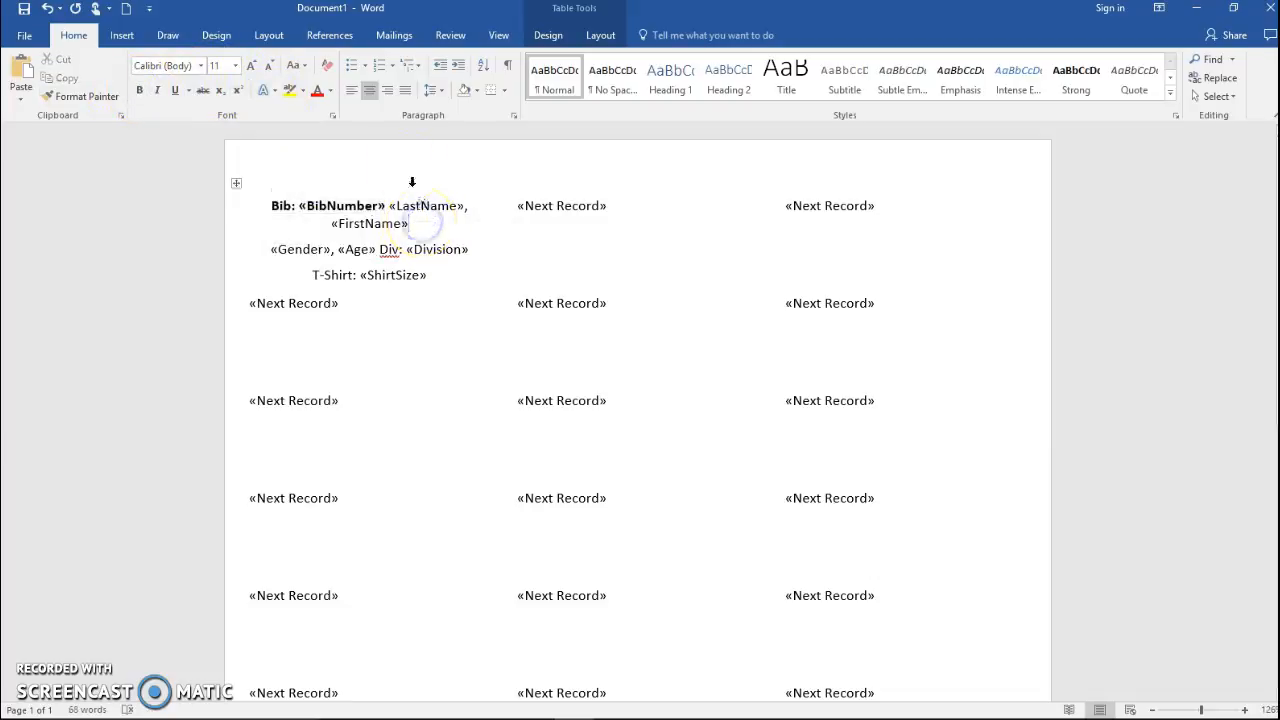
# Preview the merge results and update all labels with the first label's layout.
pyautogui.click(405, 38)
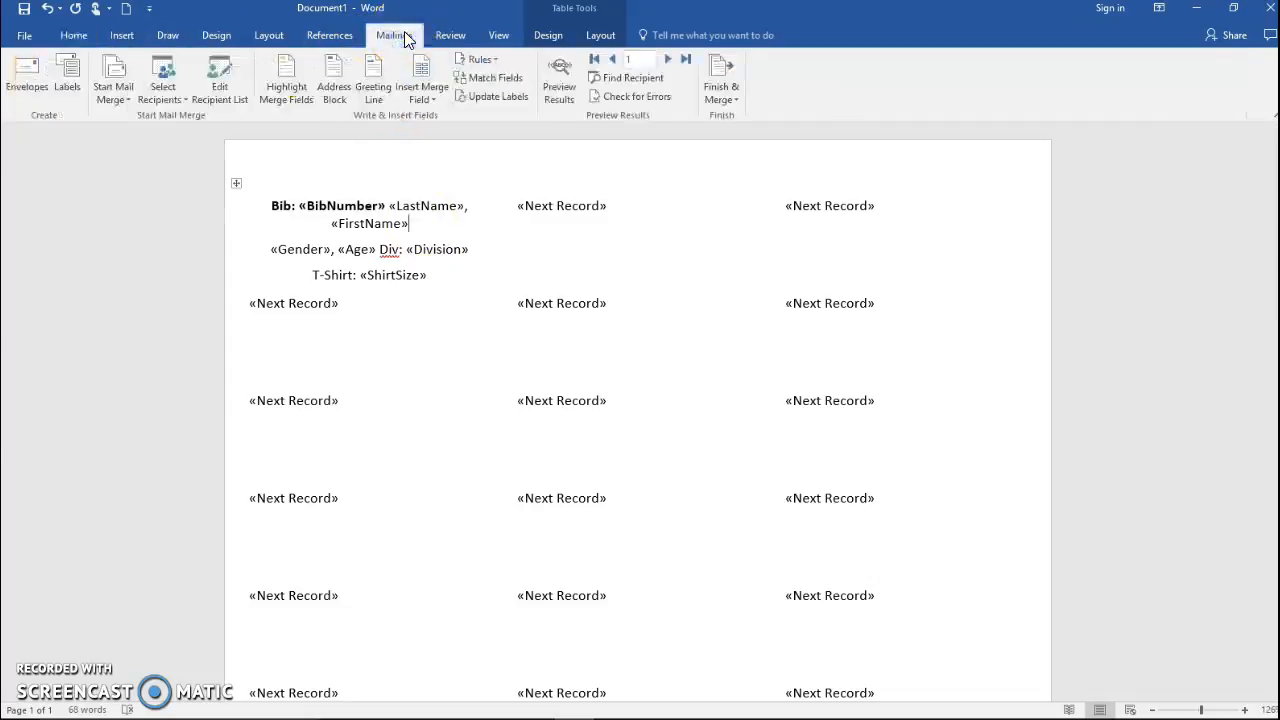
pyautogui.click(567, 99)
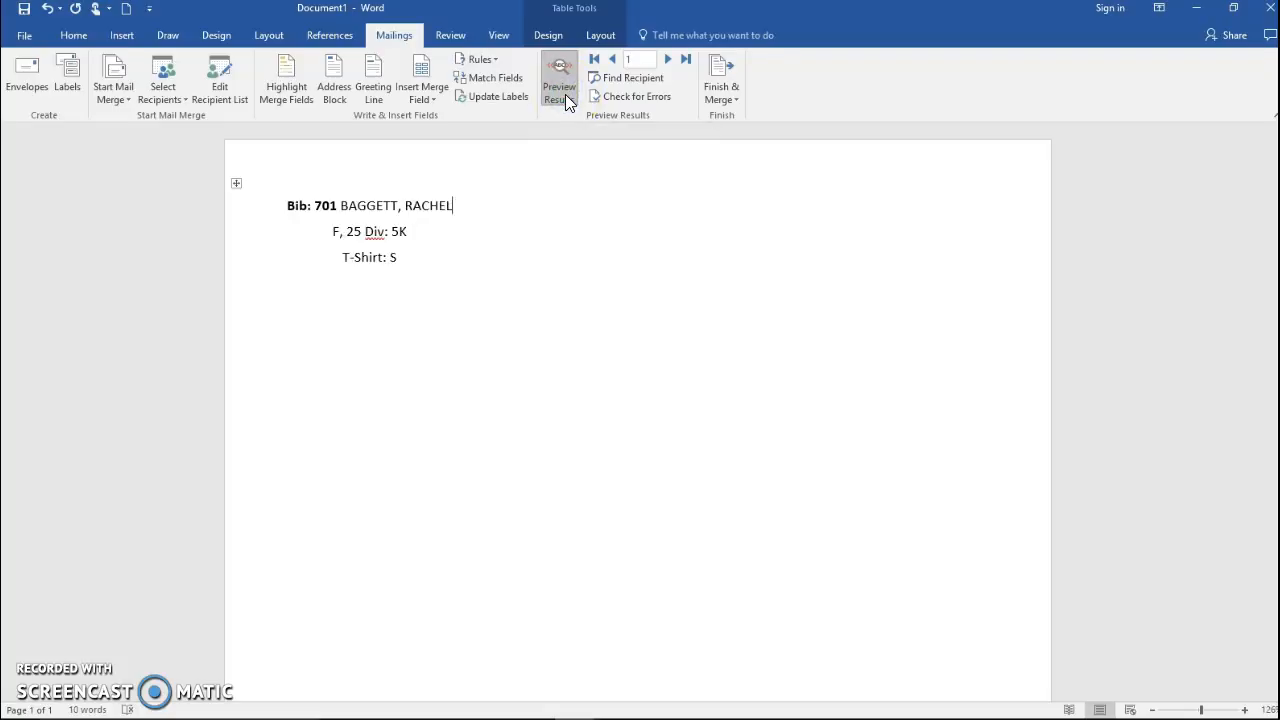
pyautogui.click(496, 97)
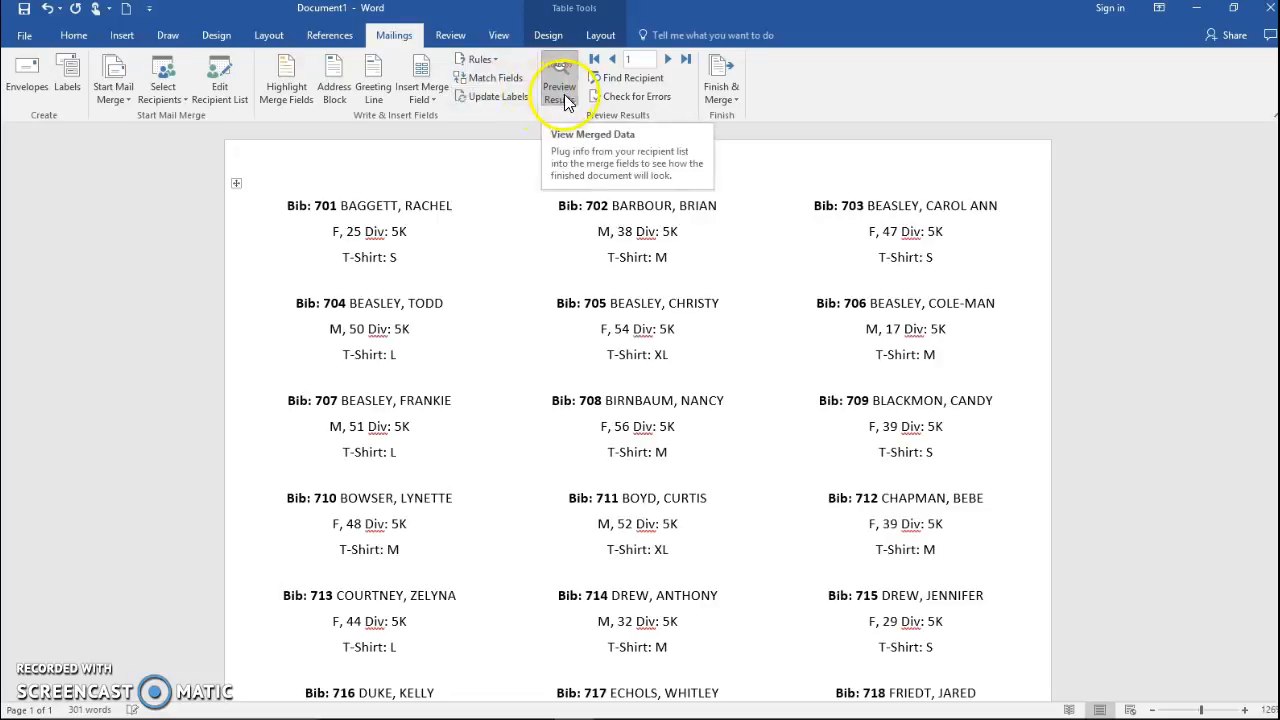
pyautogui.click(575, 197)
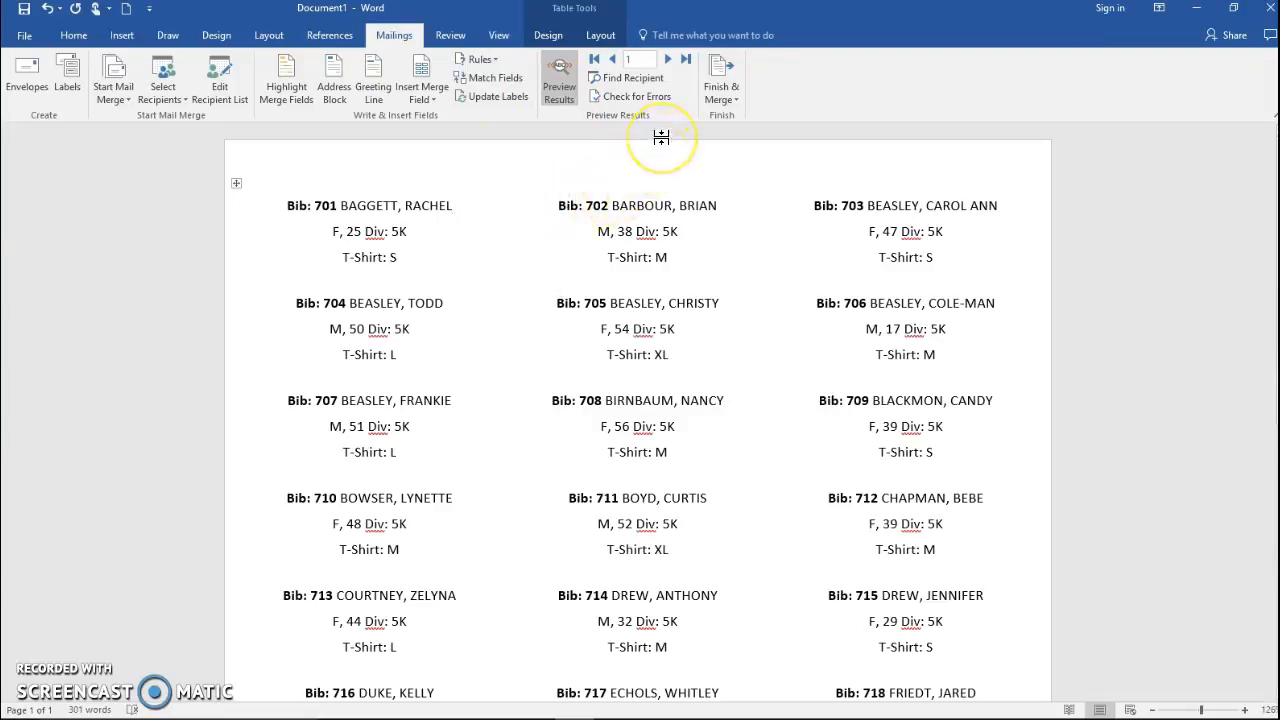
# Start printing the merged labels for all records, view the list of available printers, and cancel the print.
pyautogui.click(731, 104)
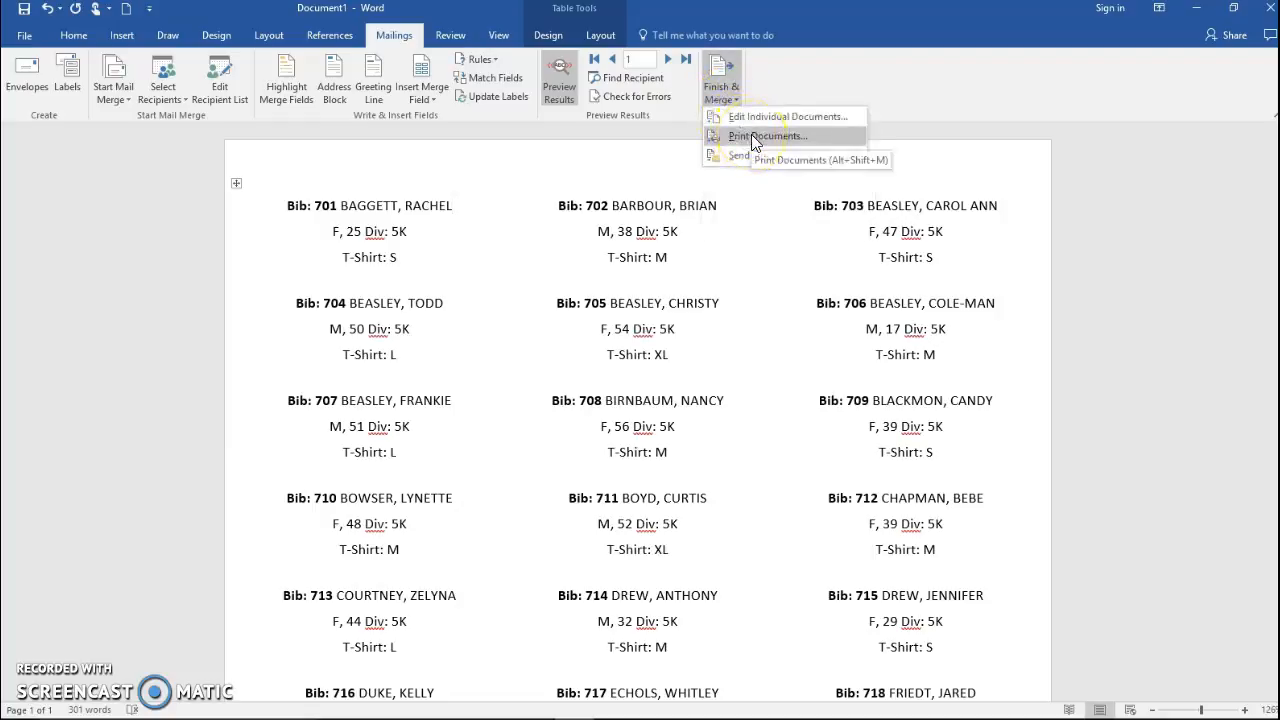
pyautogui.click(751, 134)
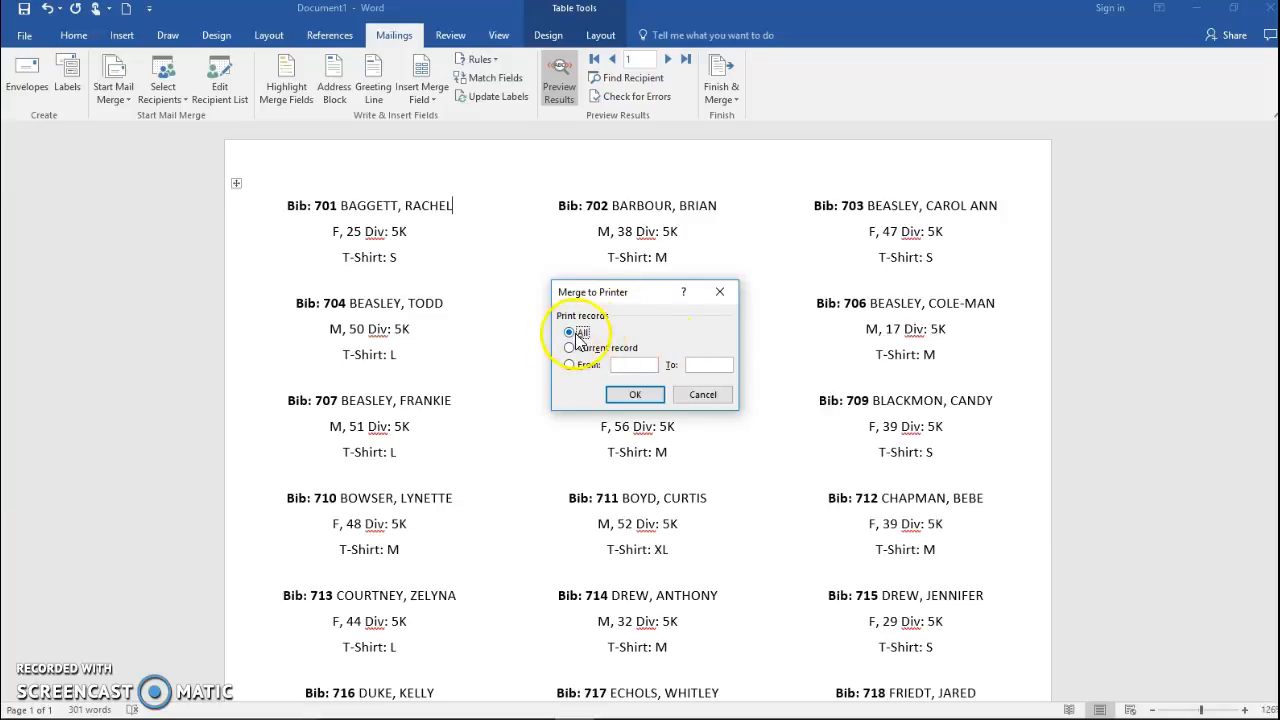
pyautogui.click(637, 396)
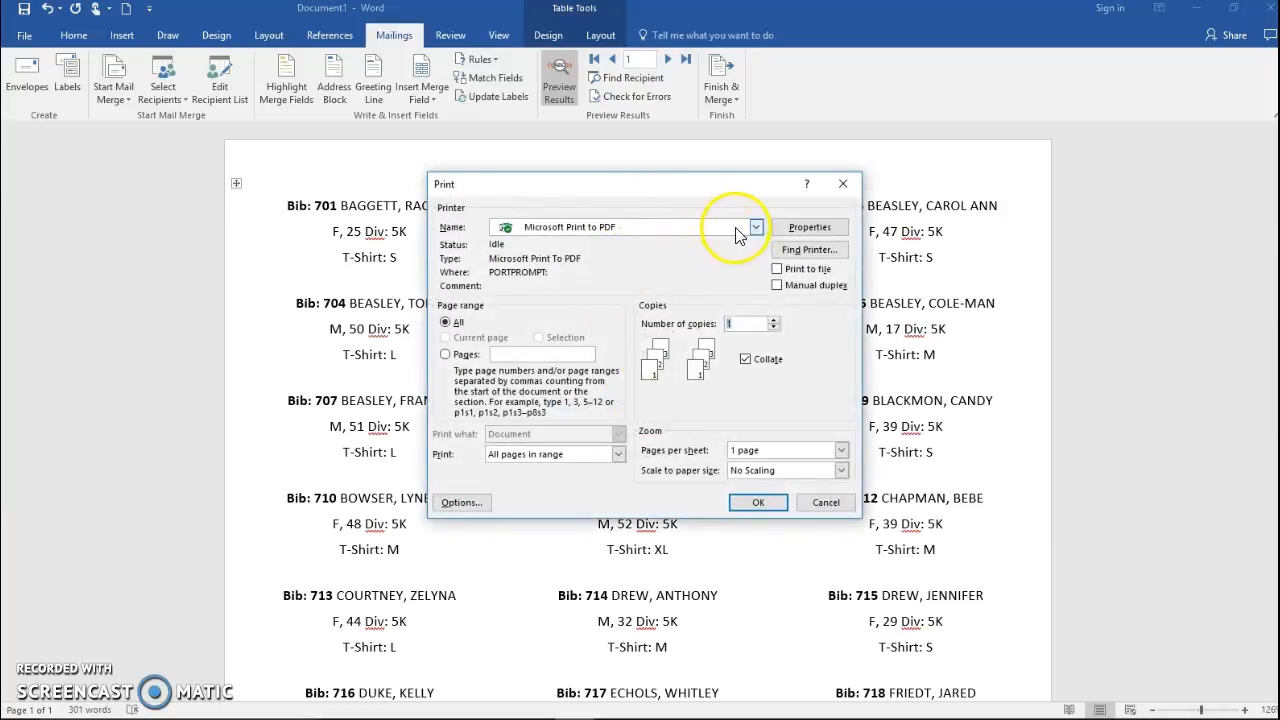
pyautogui.click(756, 228)
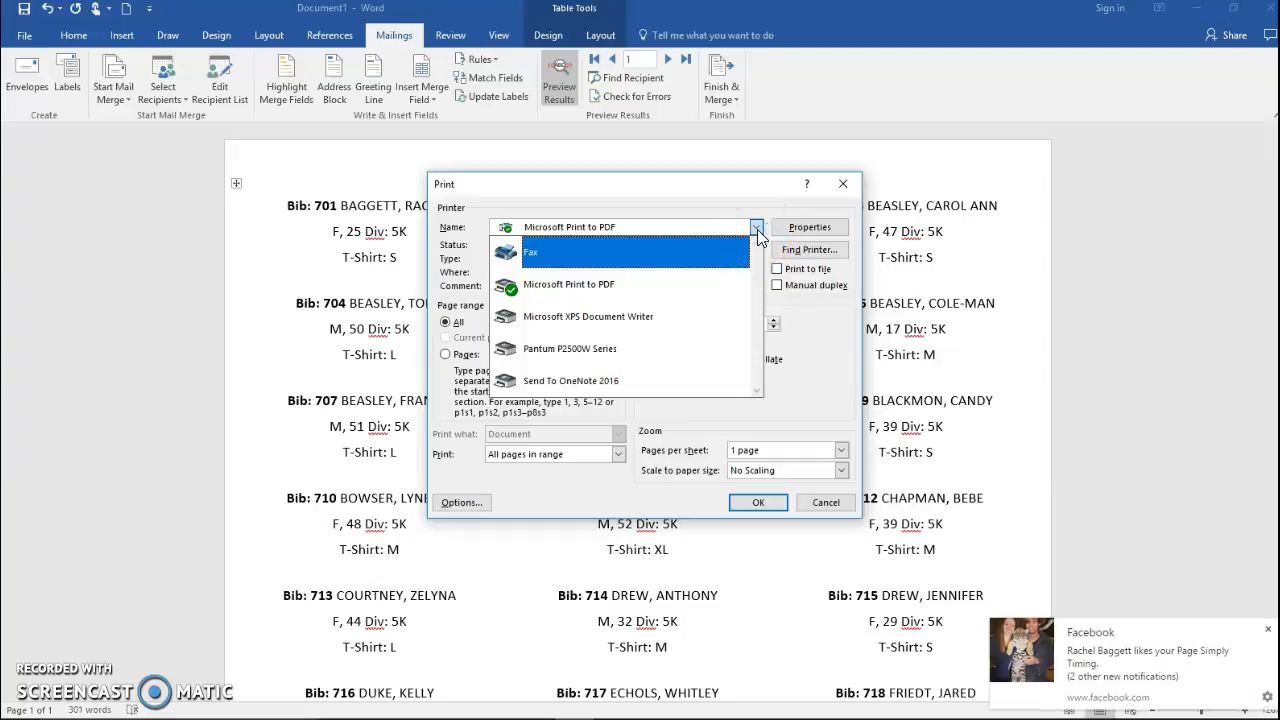
pyautogui.click(828, 506)
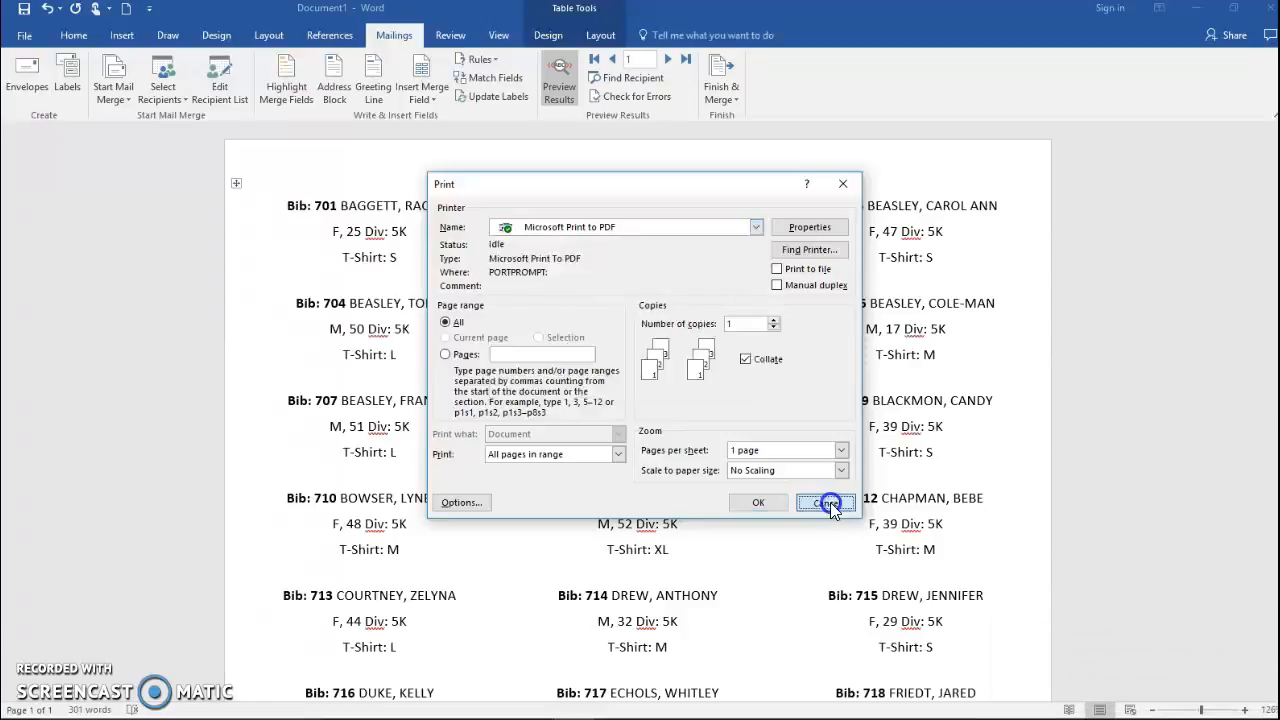
pyautogui.click(828, 504)
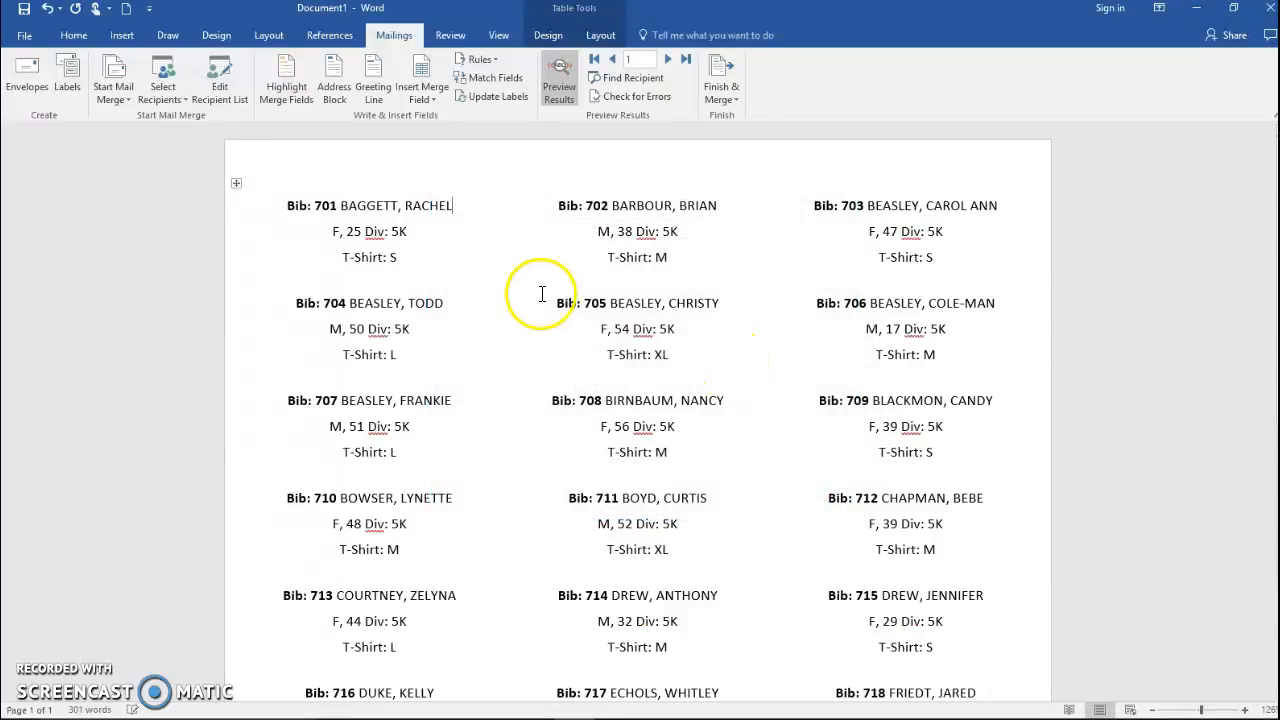
# Start saving the document as Bib in Dropbox's RACES > Shamrock17 > Prerace Documents folder, then cancel and return to the labels.
pyautogui.click(35, 42)
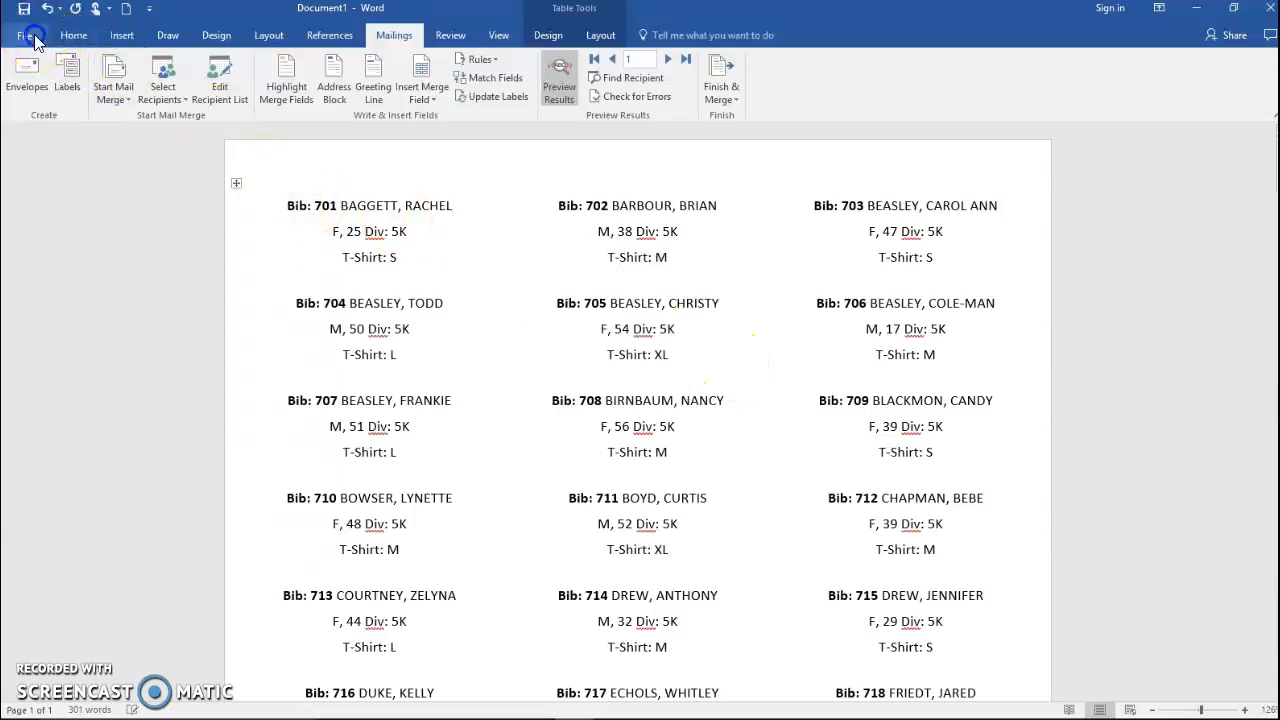
pyautogui.click(38, 199)
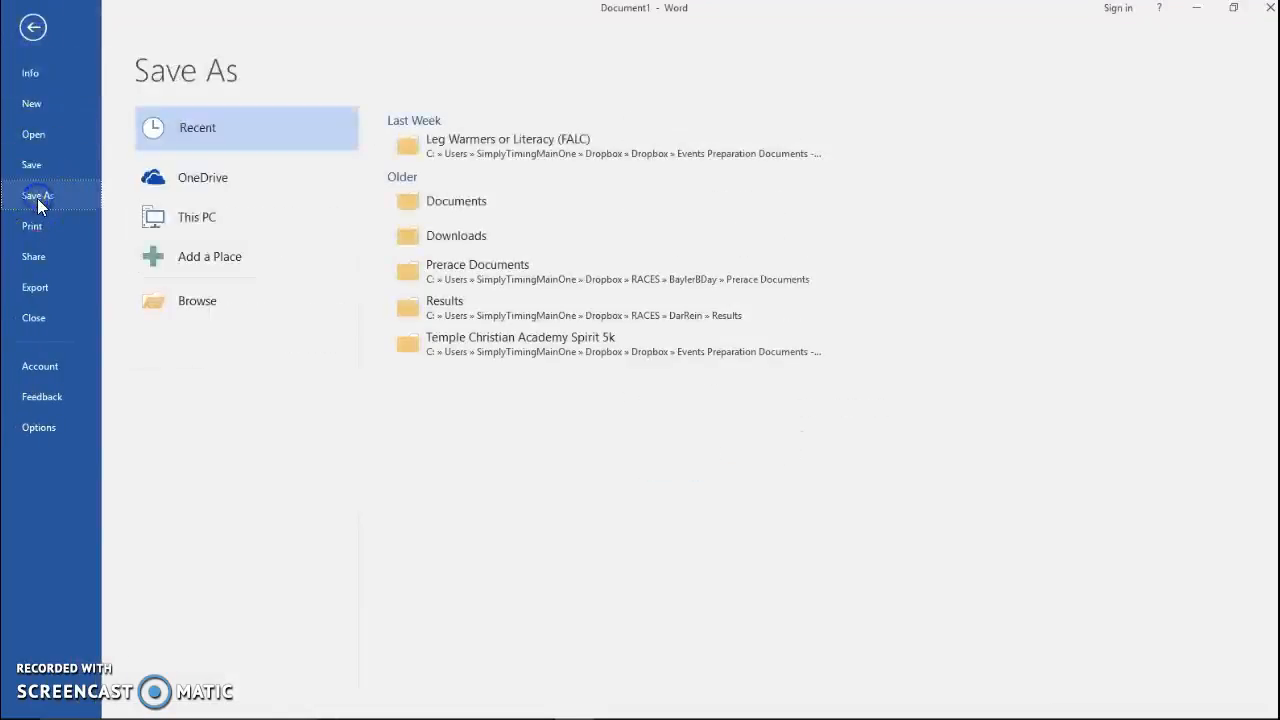
pyautogui.click(197, 304)
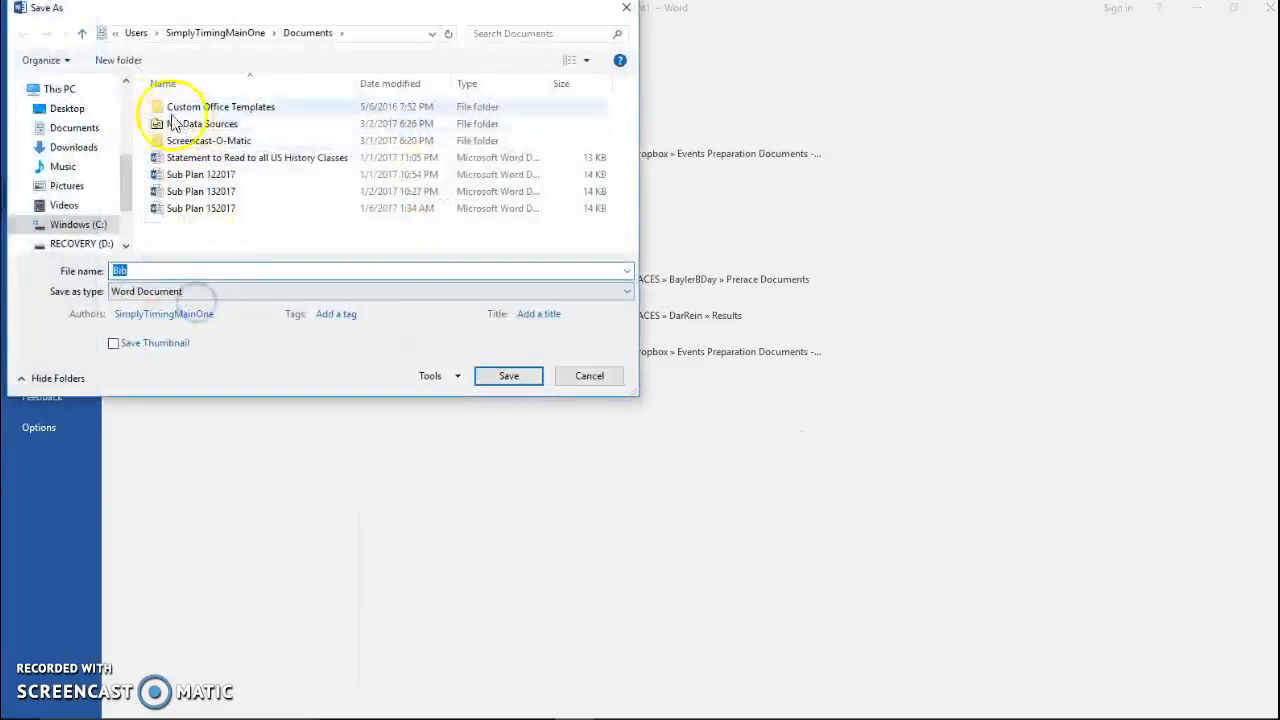
pyautogui.moveTo(126, 184); pyautogui.dragTo(129, 122)
pyautogui.click(58, 115)
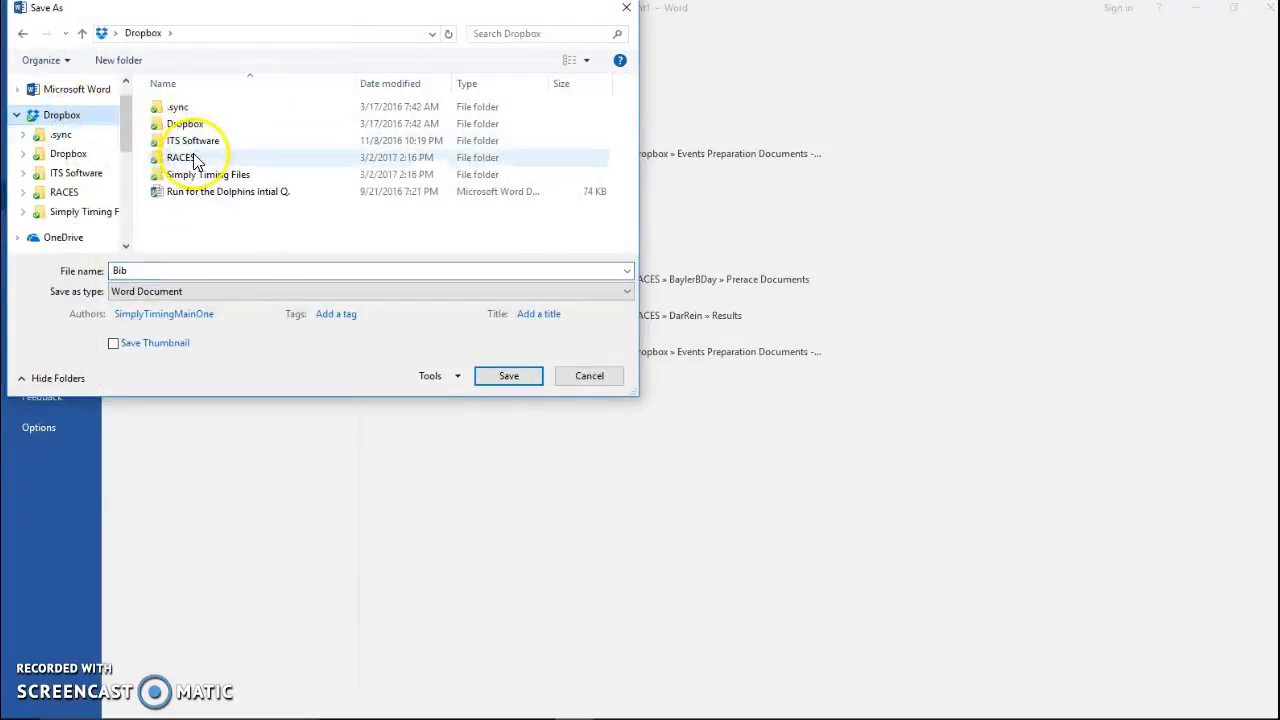
pyautogui.doubleClick(196, 159)
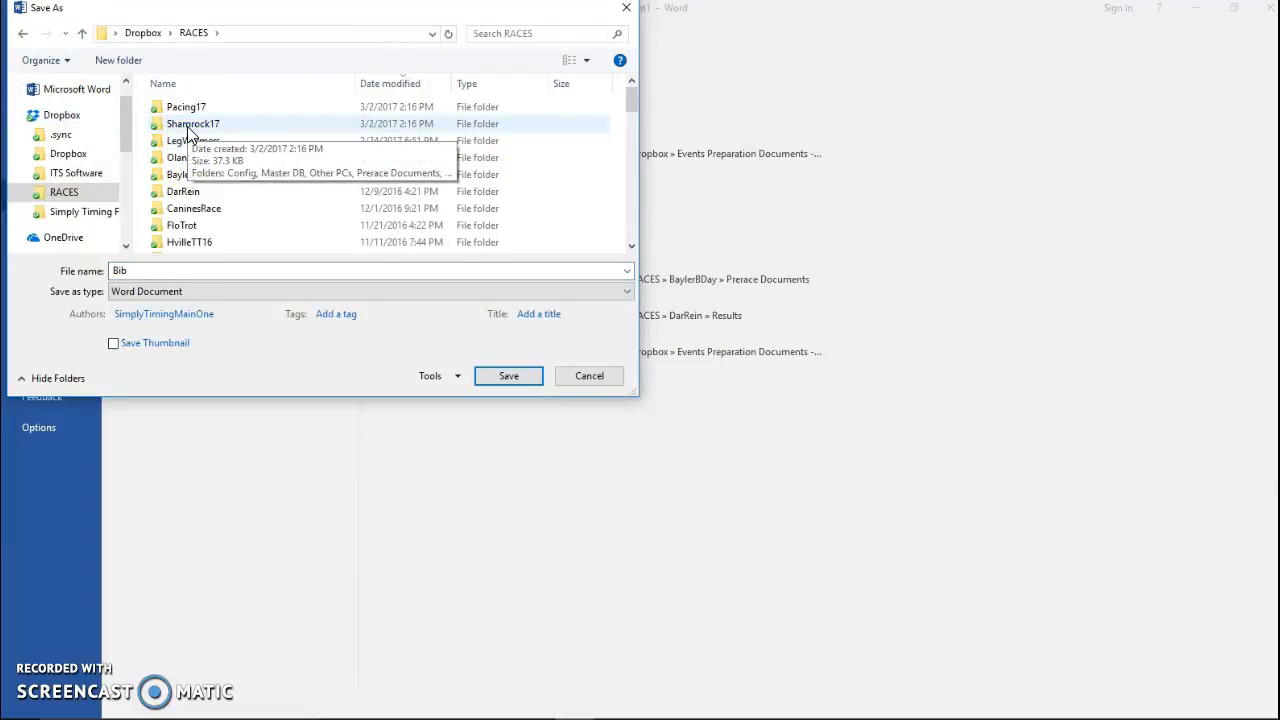
pyautogui.doubleClick(186, 125)
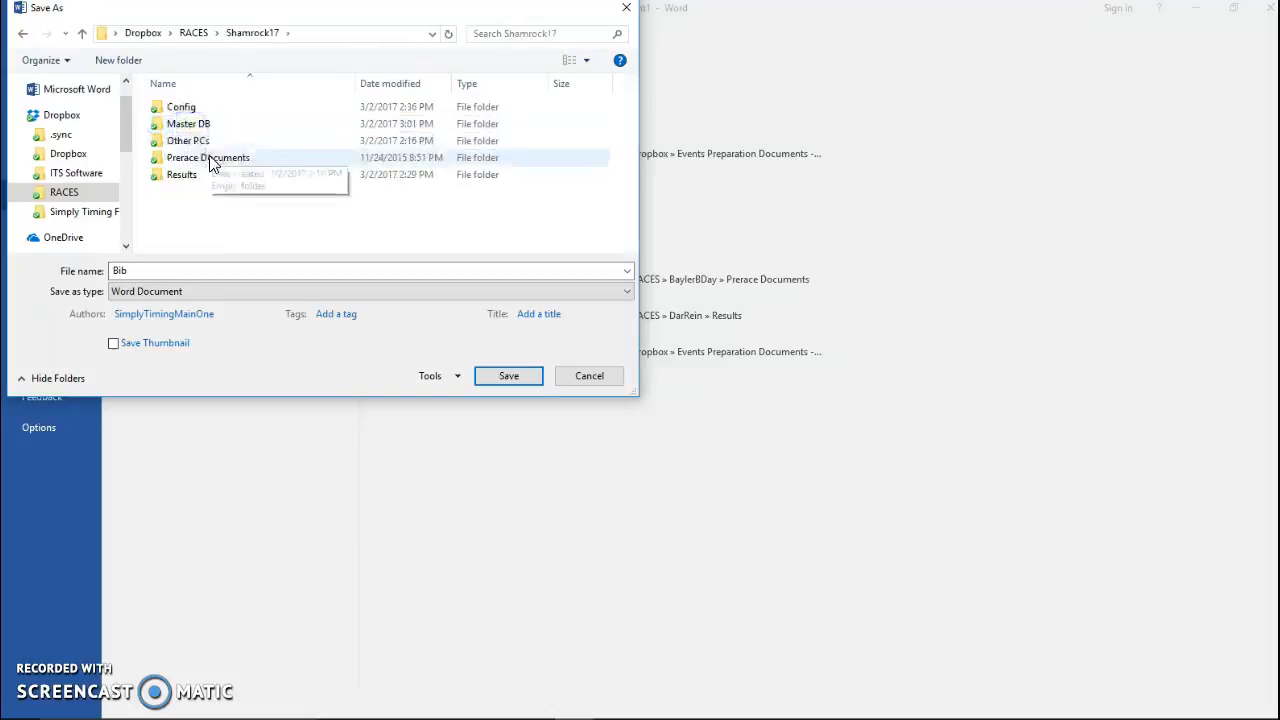
pyautogui.doubleClick(210, 157)
pyautogui.click(140, 271)
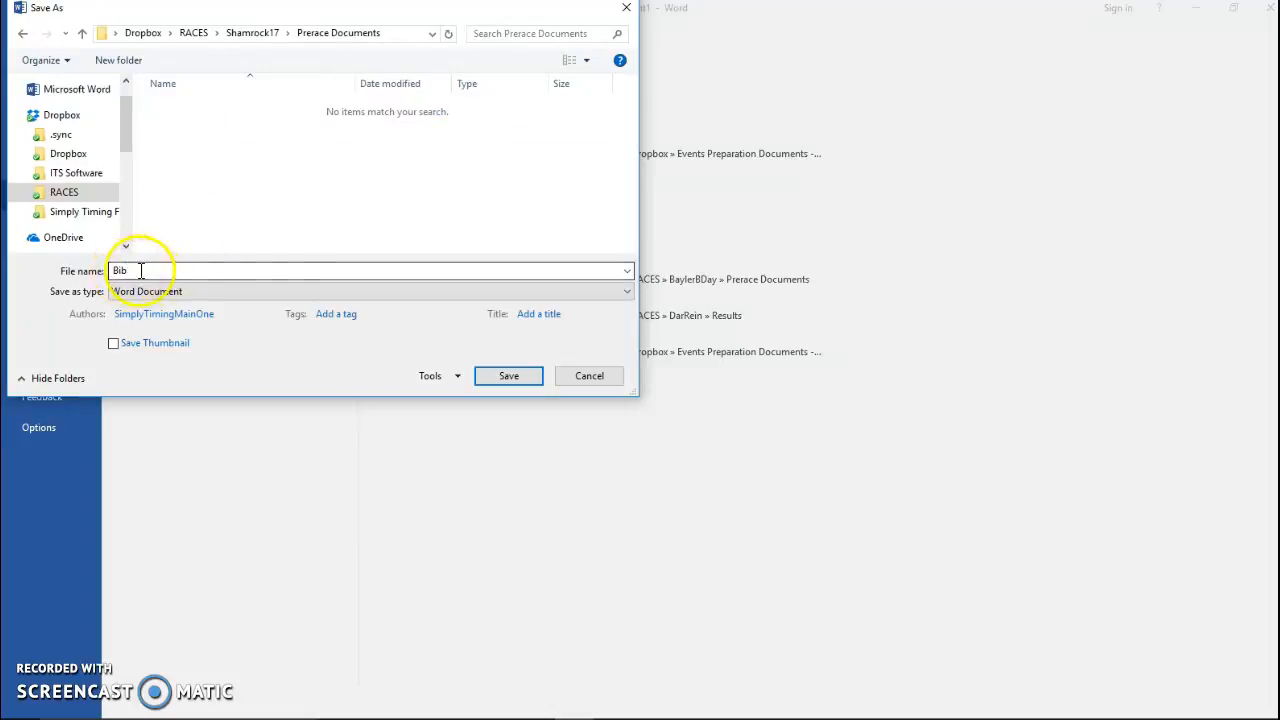
pyautogui.click(582, 376)
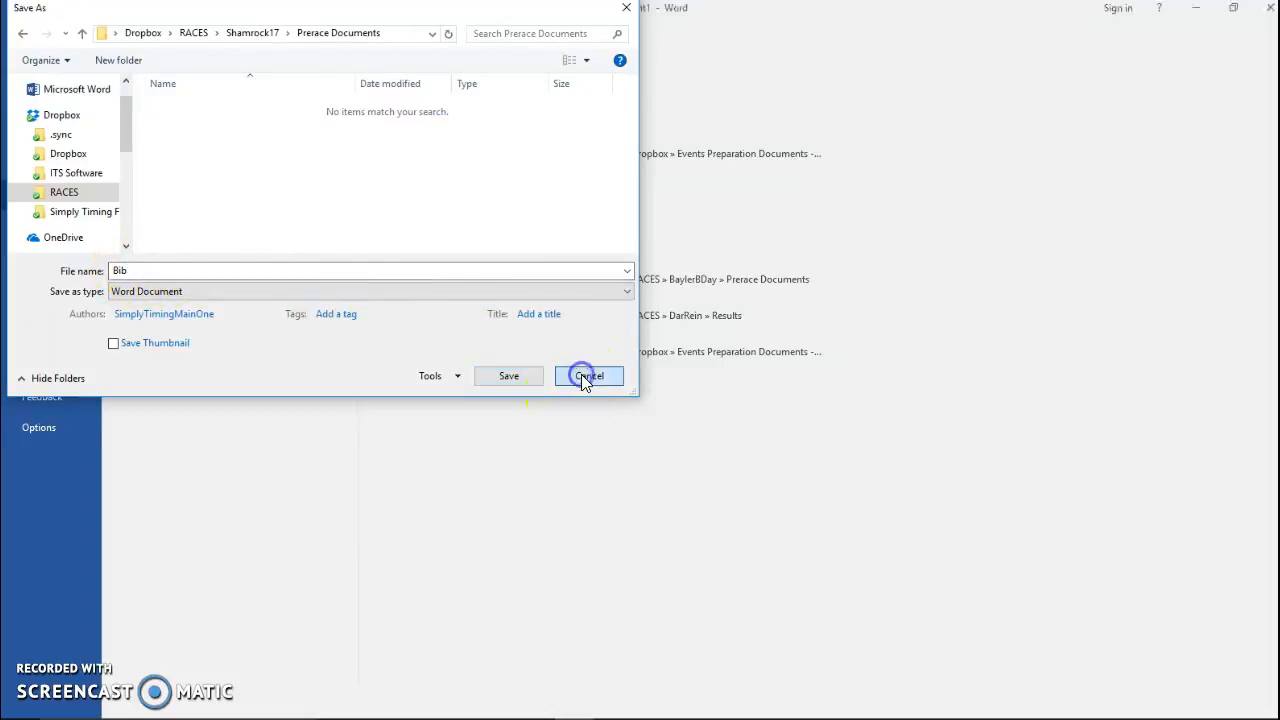
pyautogui.click(33, 27)
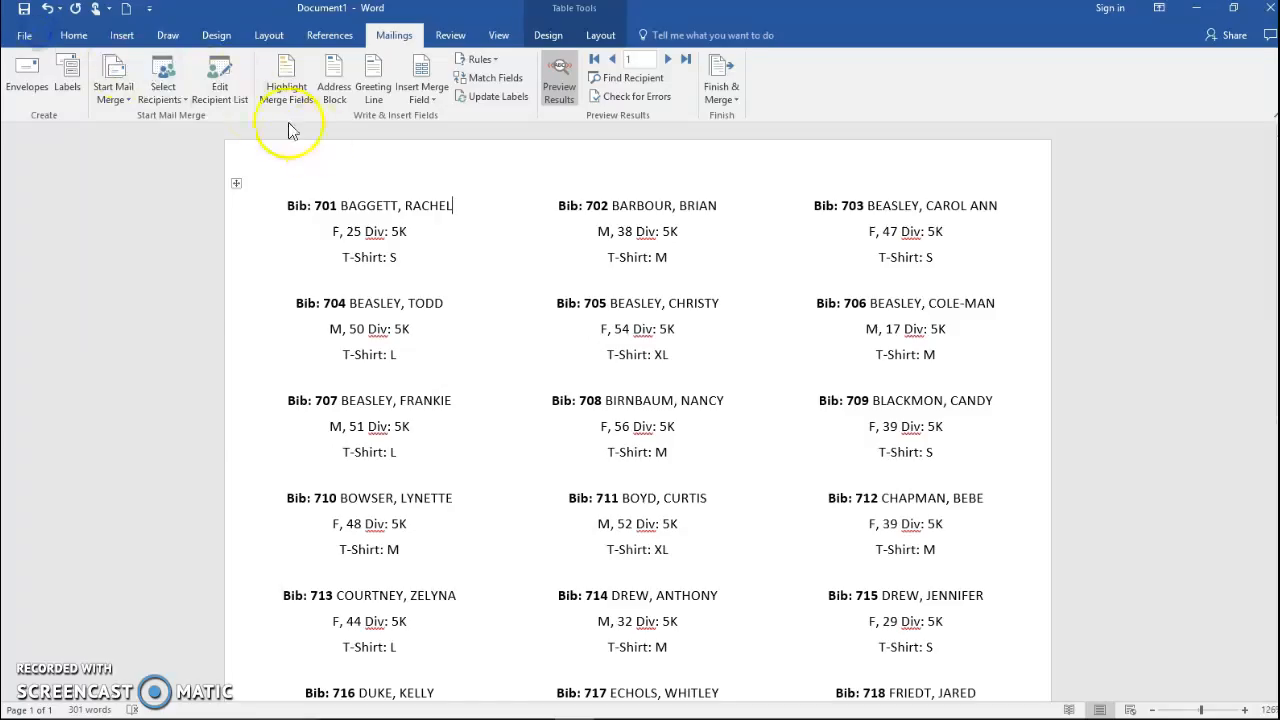